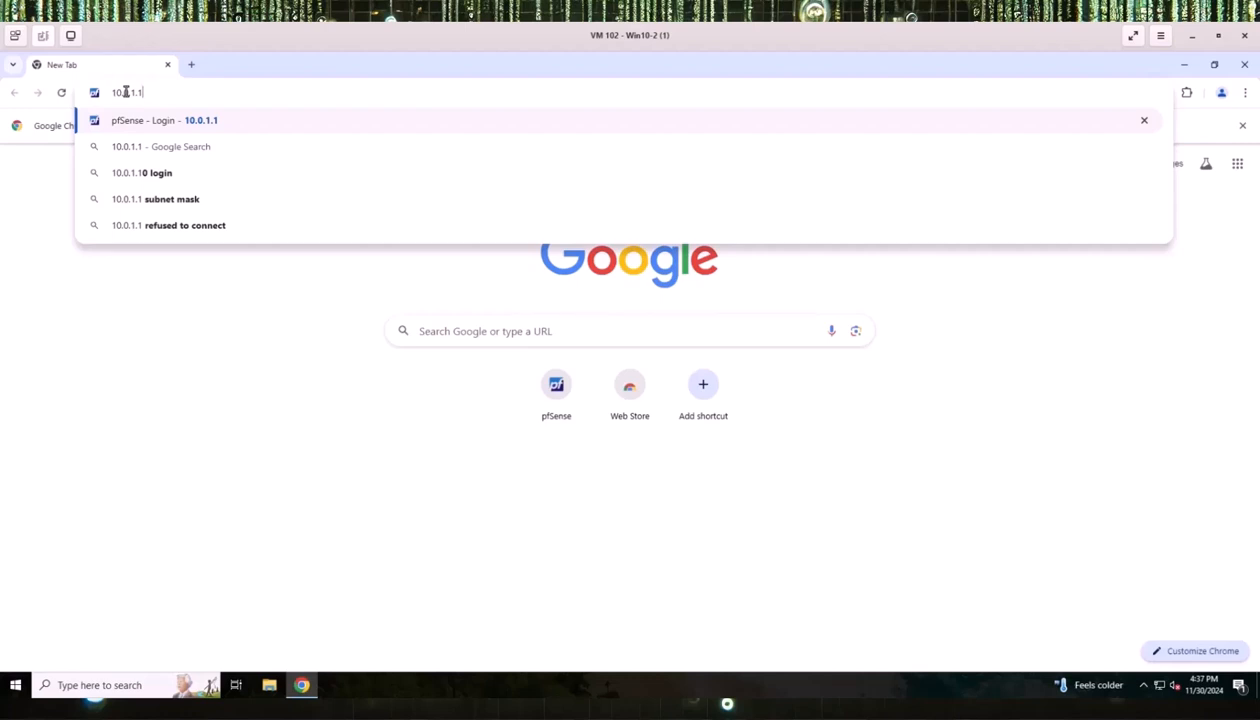
# Sign in to the pfSense web interface at 10.0.1.1 with the admin username and password.
pyautogui.click(133, 120)
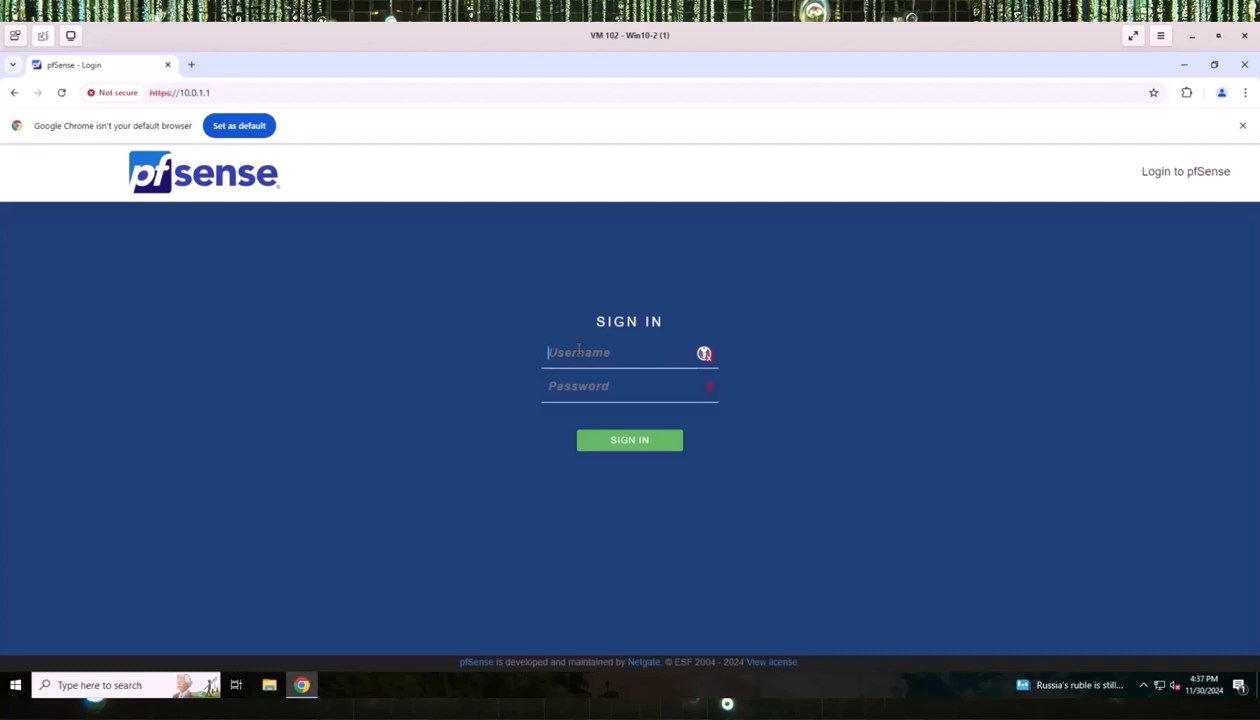
pyautogui.write('adminpfsense')
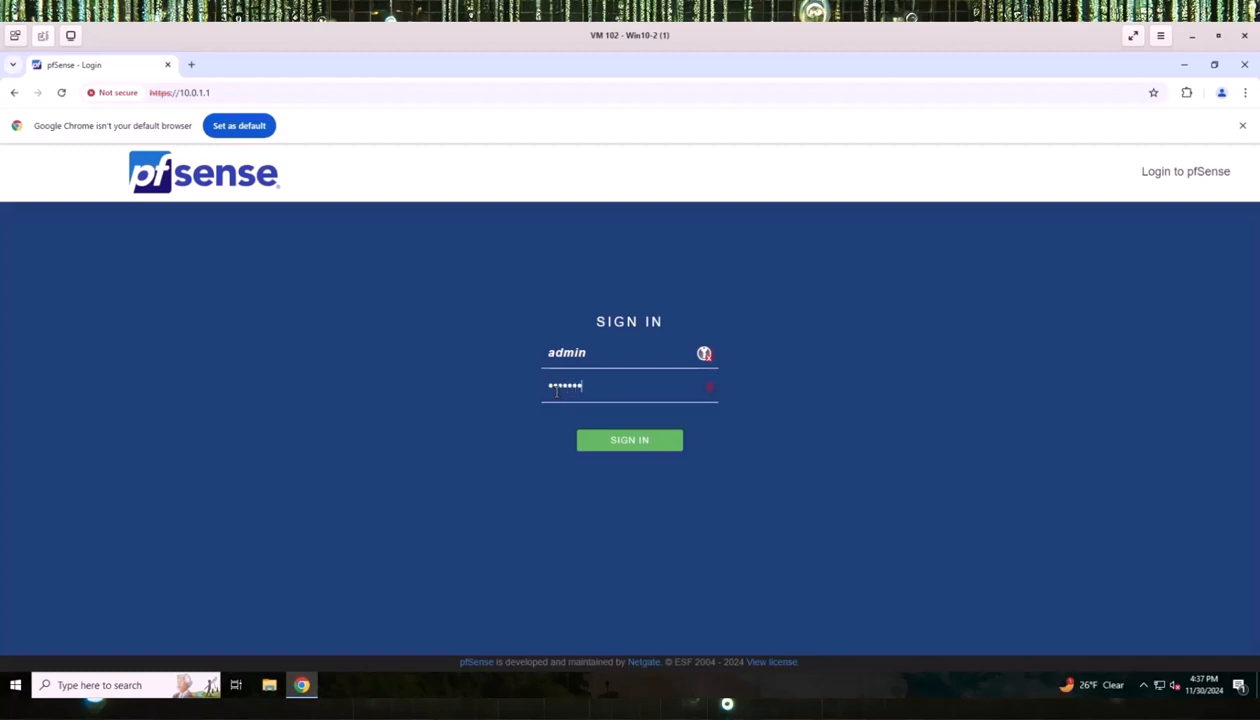
pyautogui.press('Return')
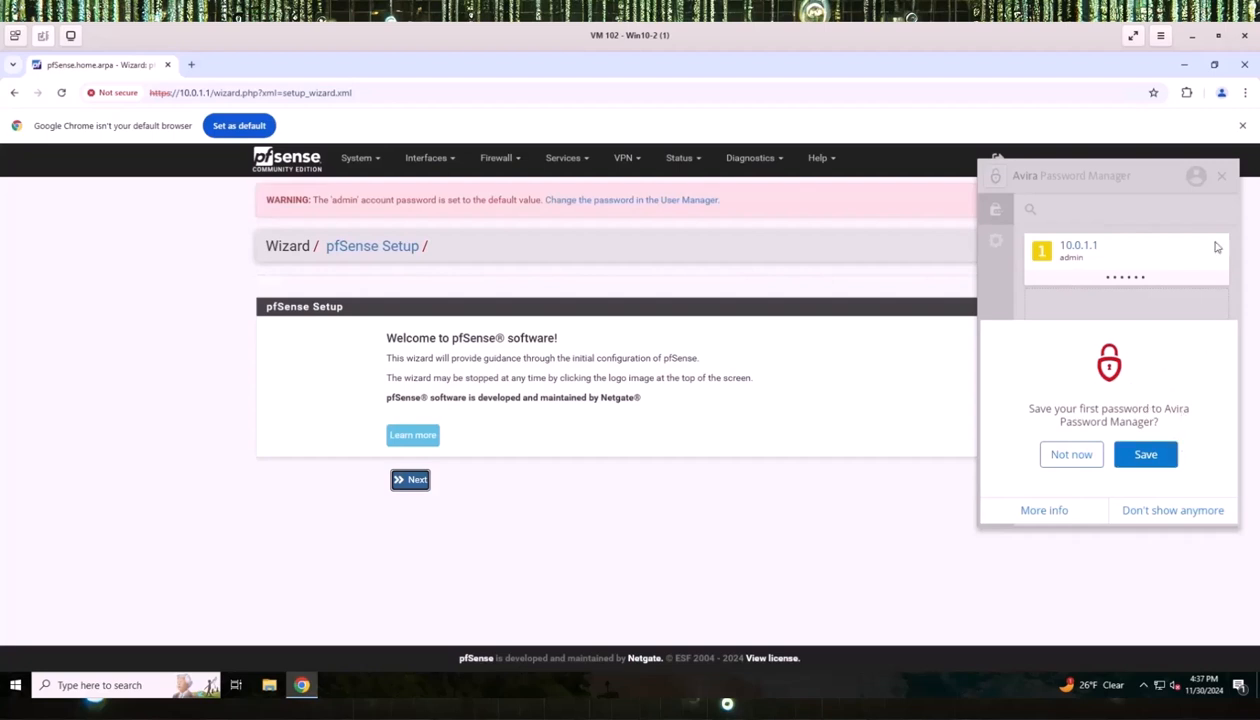
# Permanently dismiss the Avira password-saving popup and advance past the wizard's welcome page.
pyautogui.click(1142, 510)
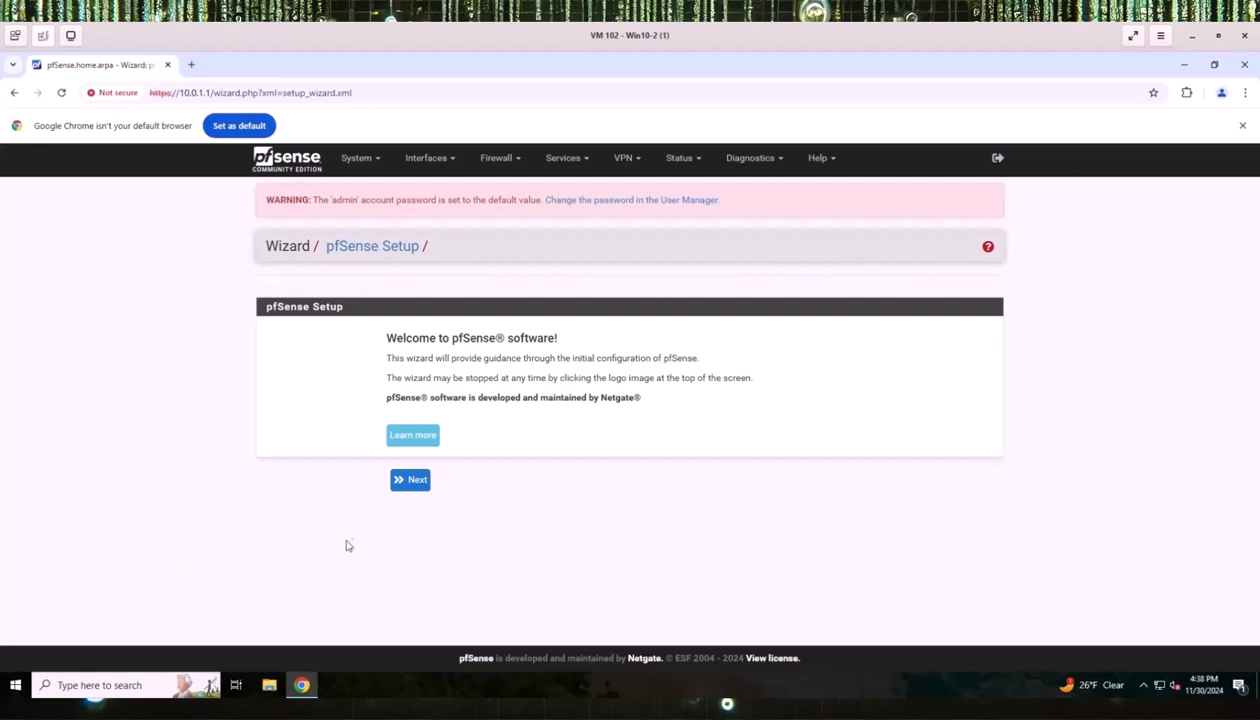
pyautogui.click(419, 484)
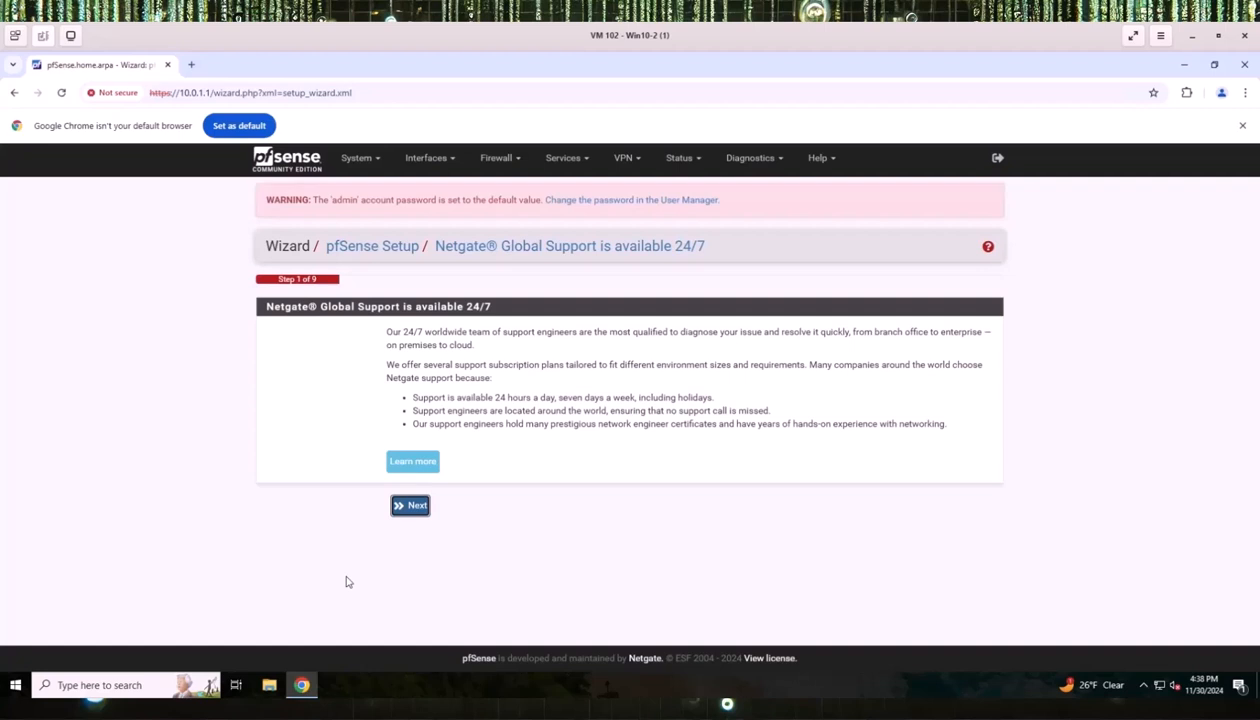
# Replace the home.arpa domain with ECORP.local and uncheck Override DNS in General Information.
pyautogui.click(414, 508)
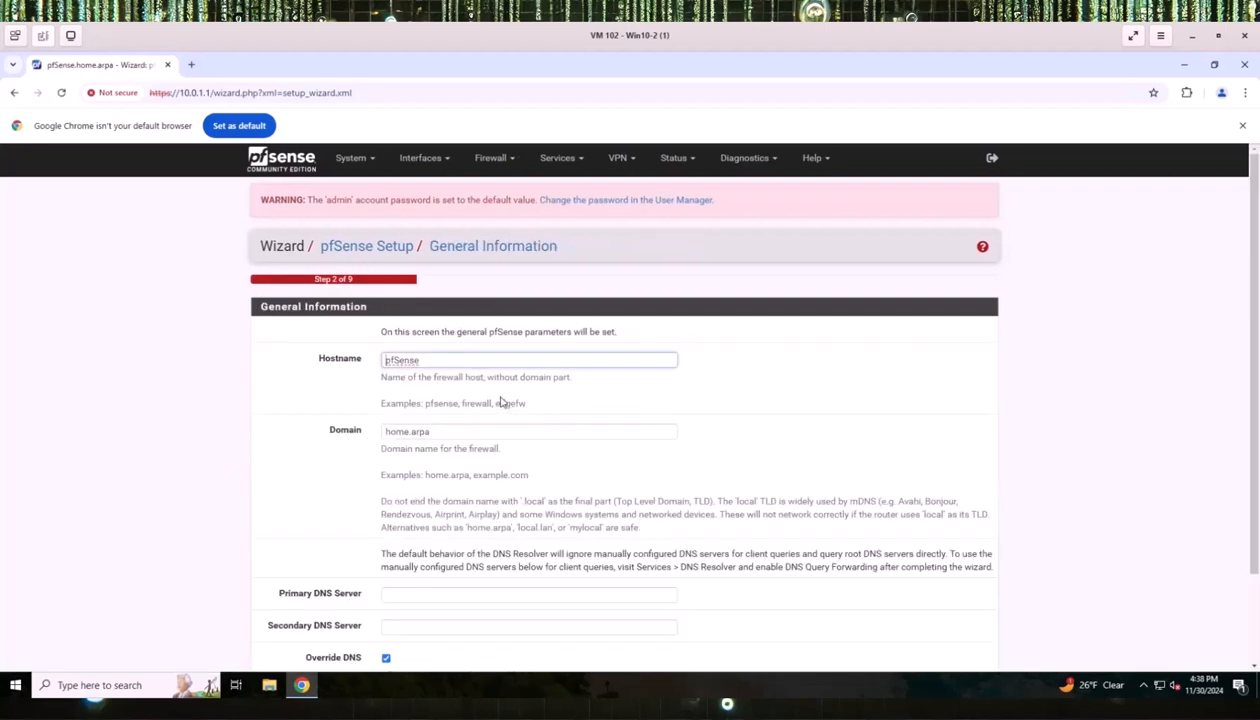
pyautogui.scroll(-1, 502, 403)
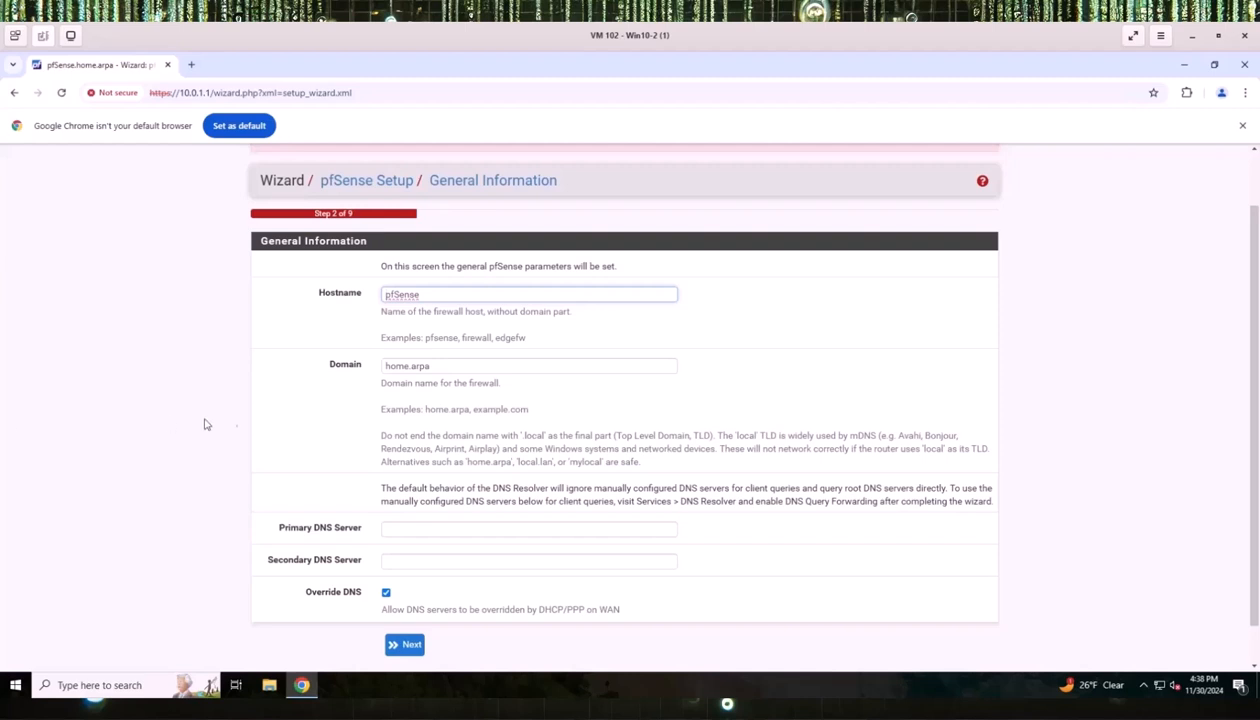
pyautogui.click(434, 367)
pyautogui.moveTo(434, 367); pyautogui.dragTo(356, 377)
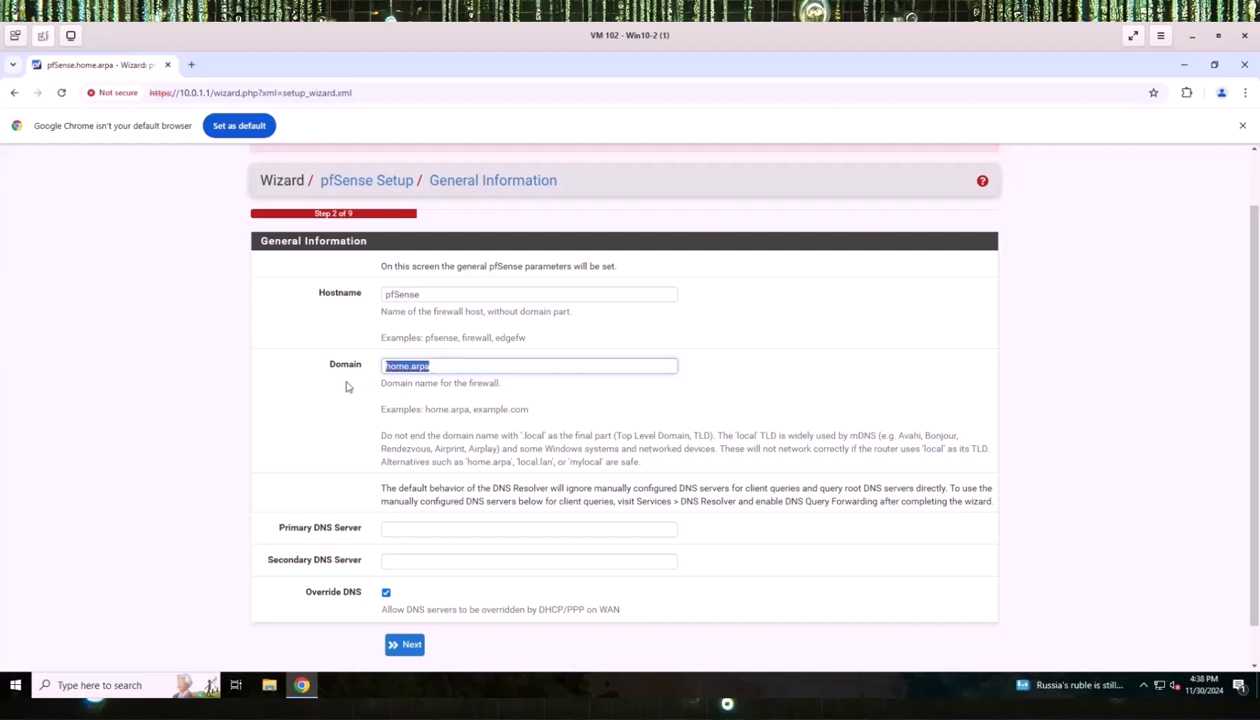
pyautogui.write('ECORP.local')
pyautogui.scroll(-1, 348, 532)
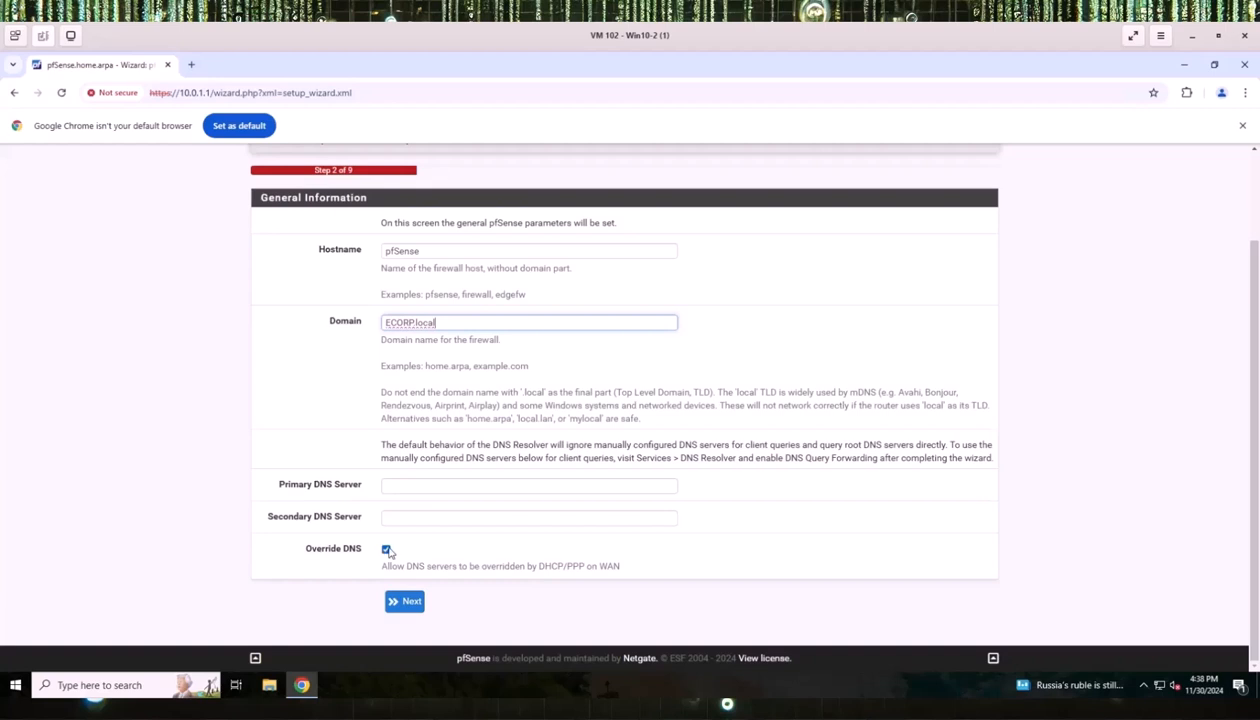
pyautogui.click(386, 551)
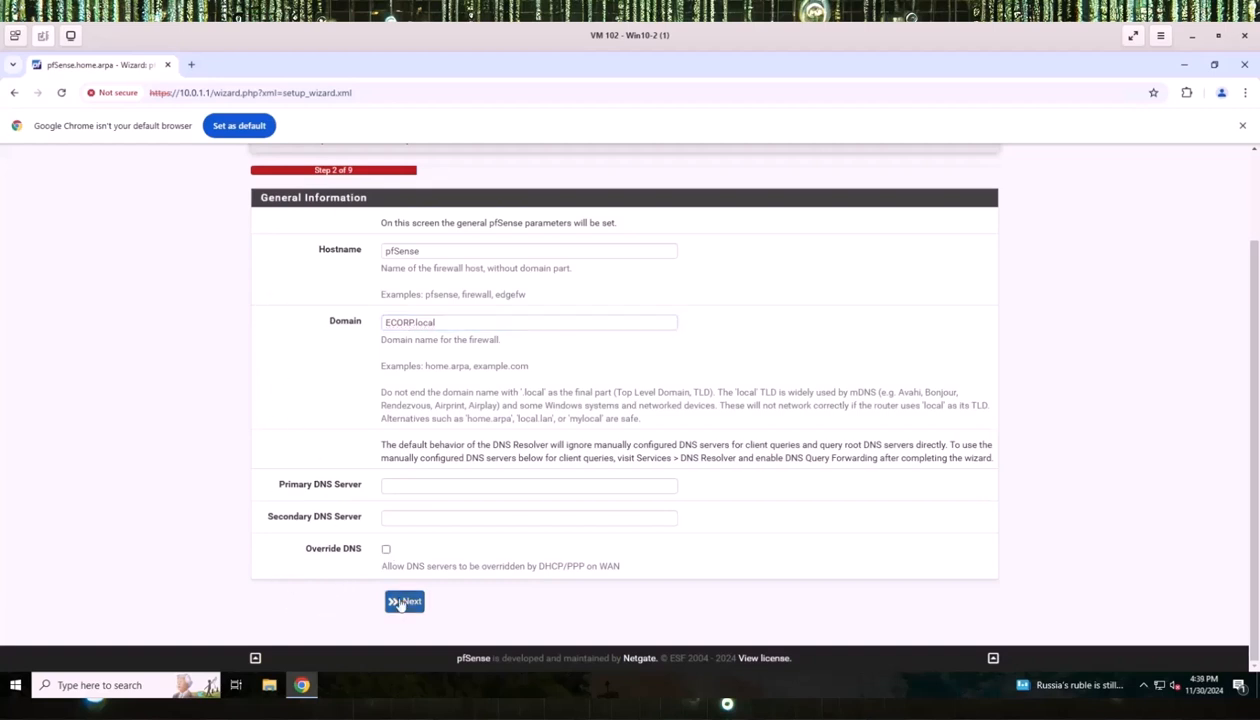
pyautogui.click(400, 602)
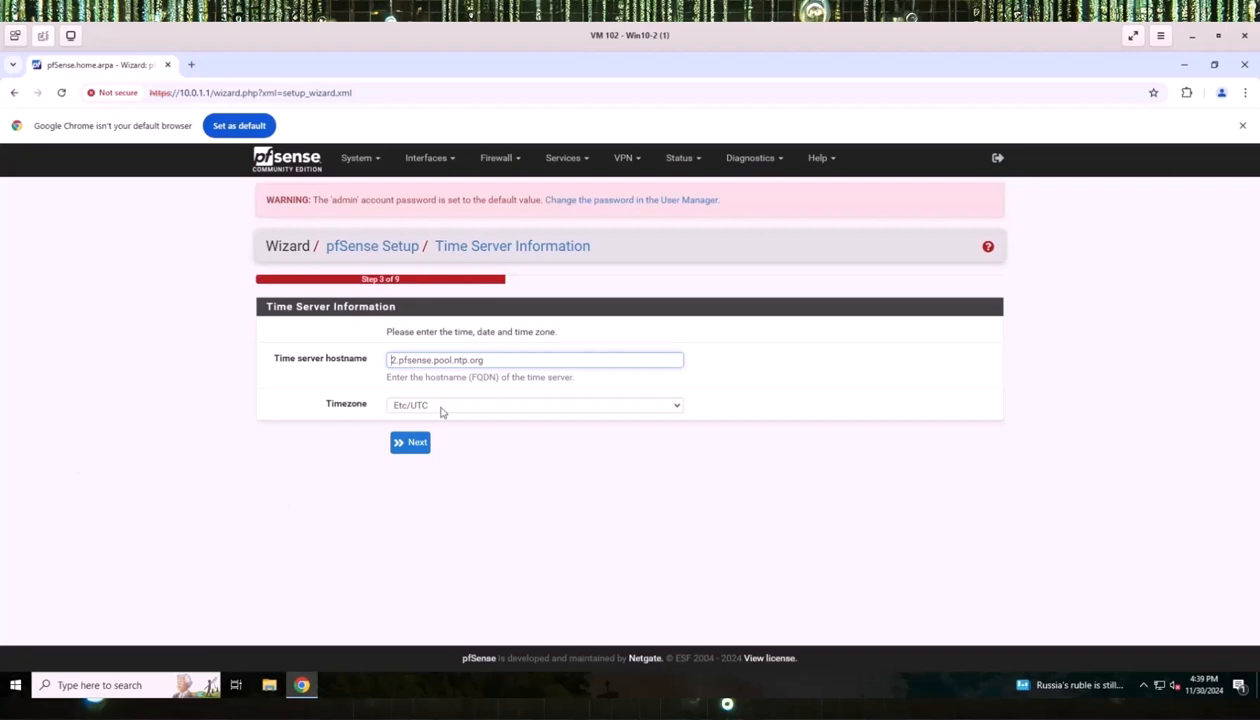
# Choose US/Eastern from the Timezone list on the Time Server Information step.
pyautogui.click(663, 404)
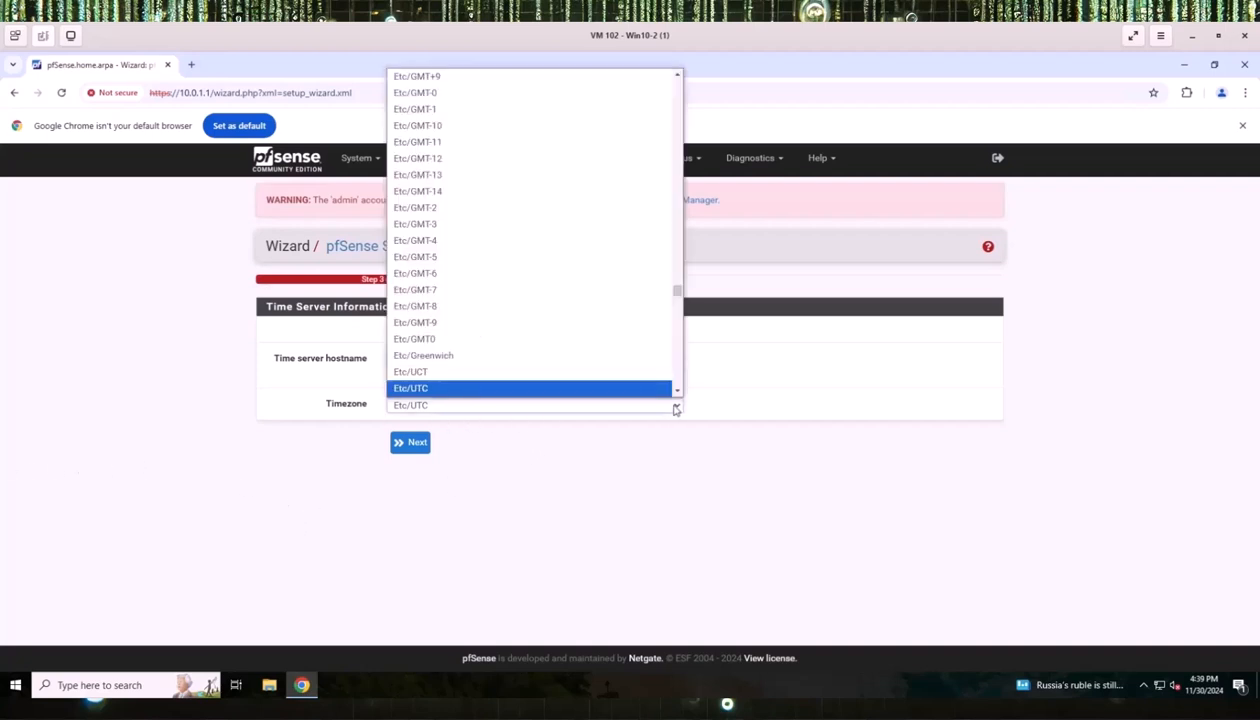
pyautogui.scroll(5, 476, 315)
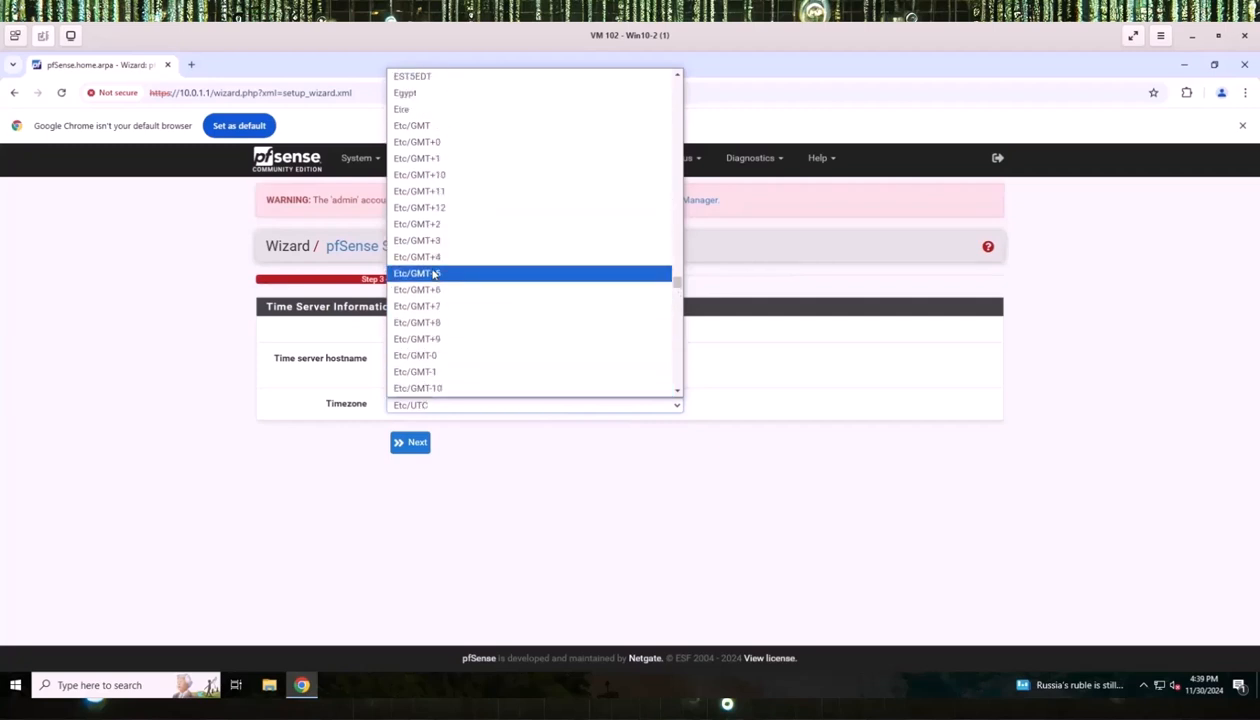
pyautogui.scroll(3, 432, 276)
pyautogui.scroll(2, 432, 276)
pyautogui.scroll(-2, 432, 276)
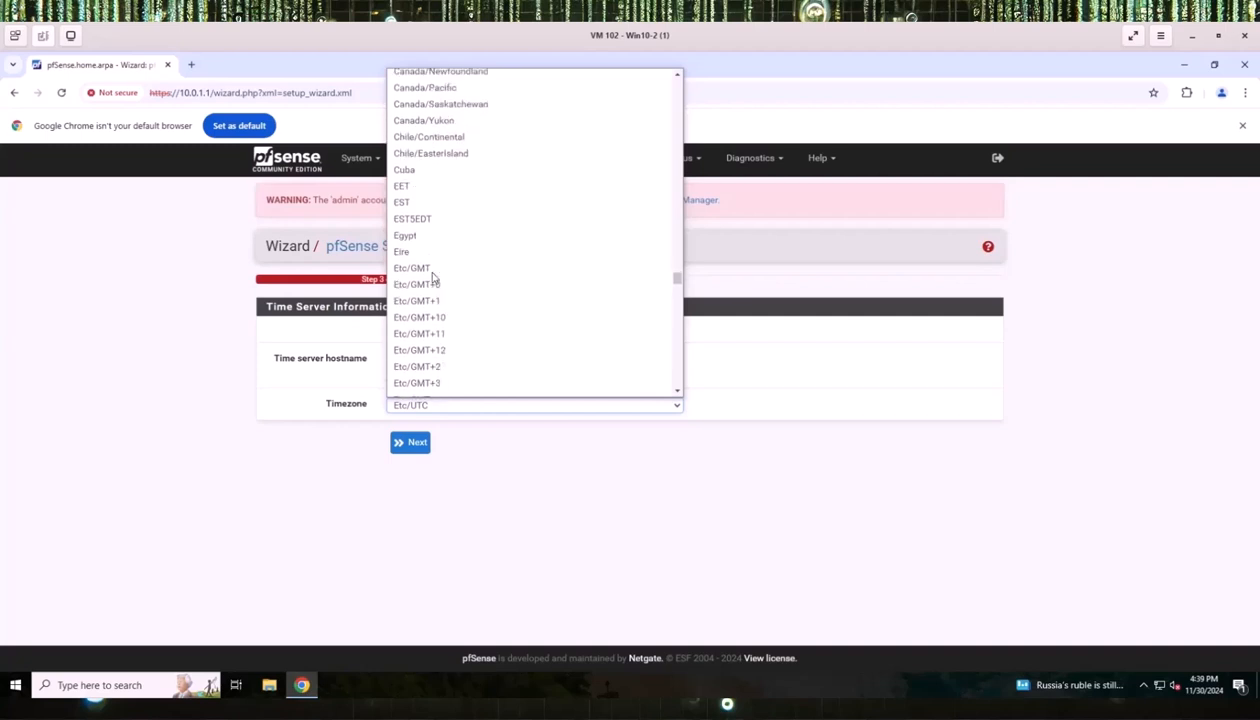
pyautogui.scroll(6, 432, 276)
pyautogui.scroll(-6, 432, 276)
pyautogui.scroll(-20, 432, 276)
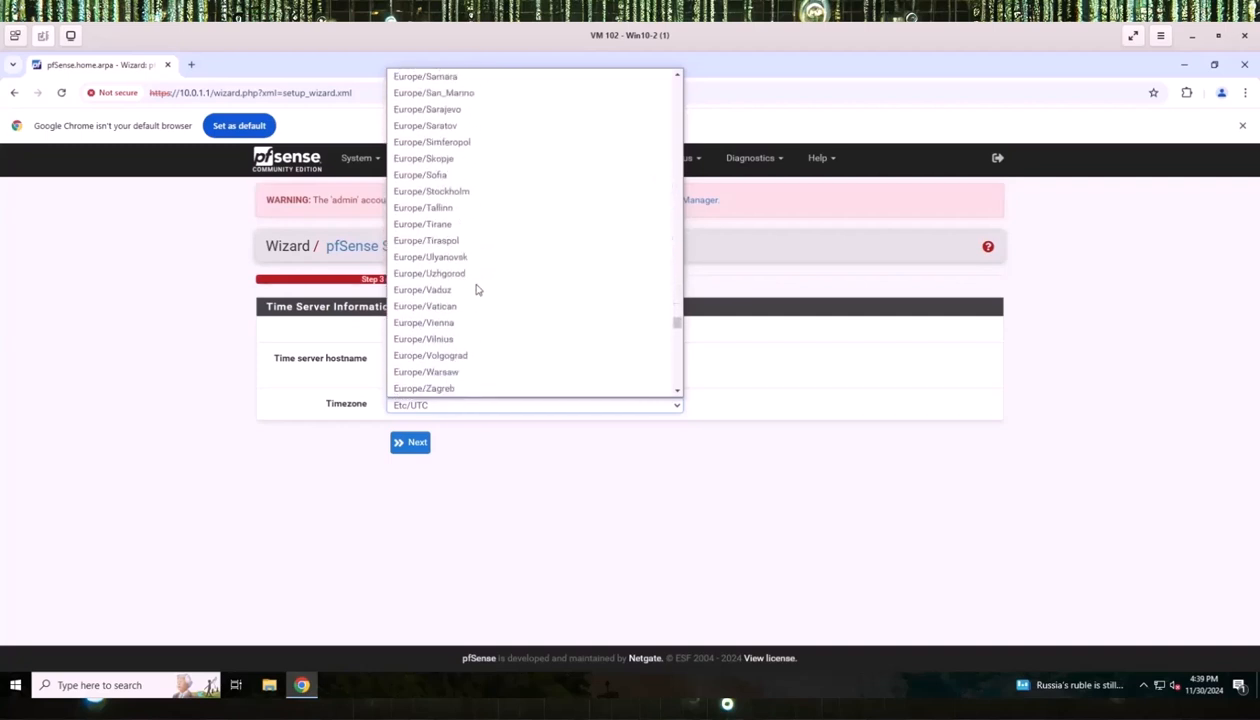
pyautogui.scroll(-20, 475, 285)
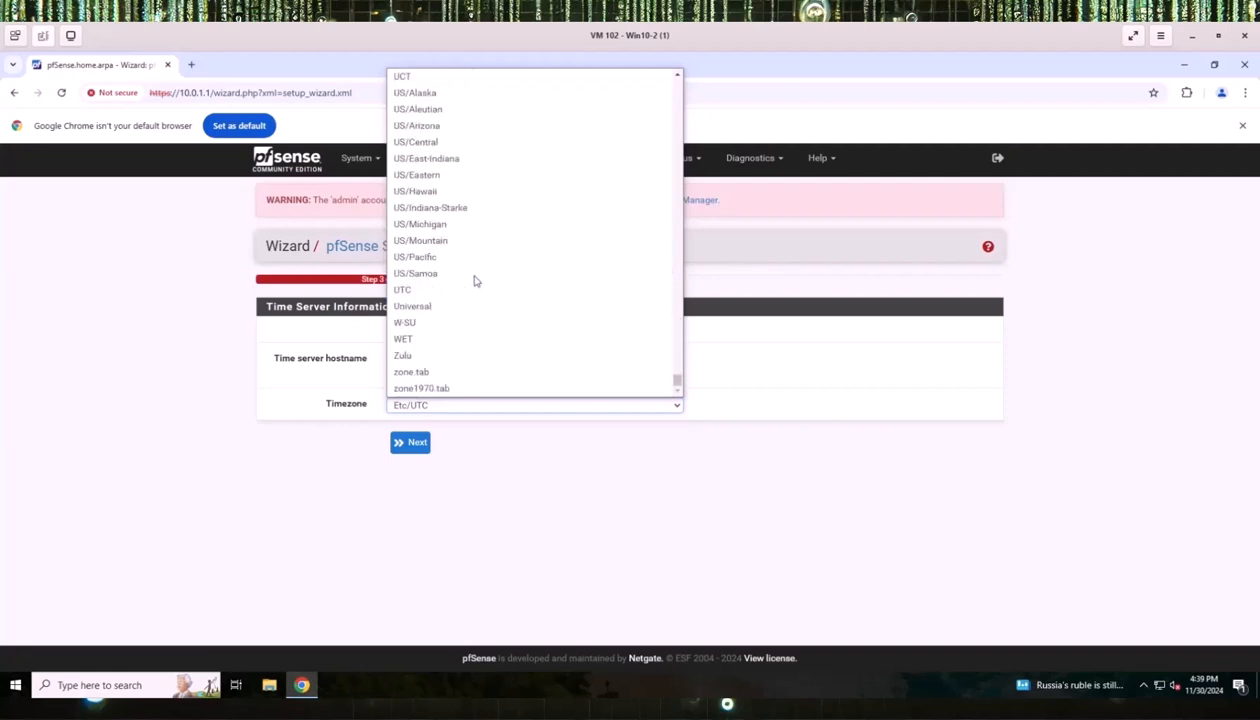
pyautogui.click(430, 175)
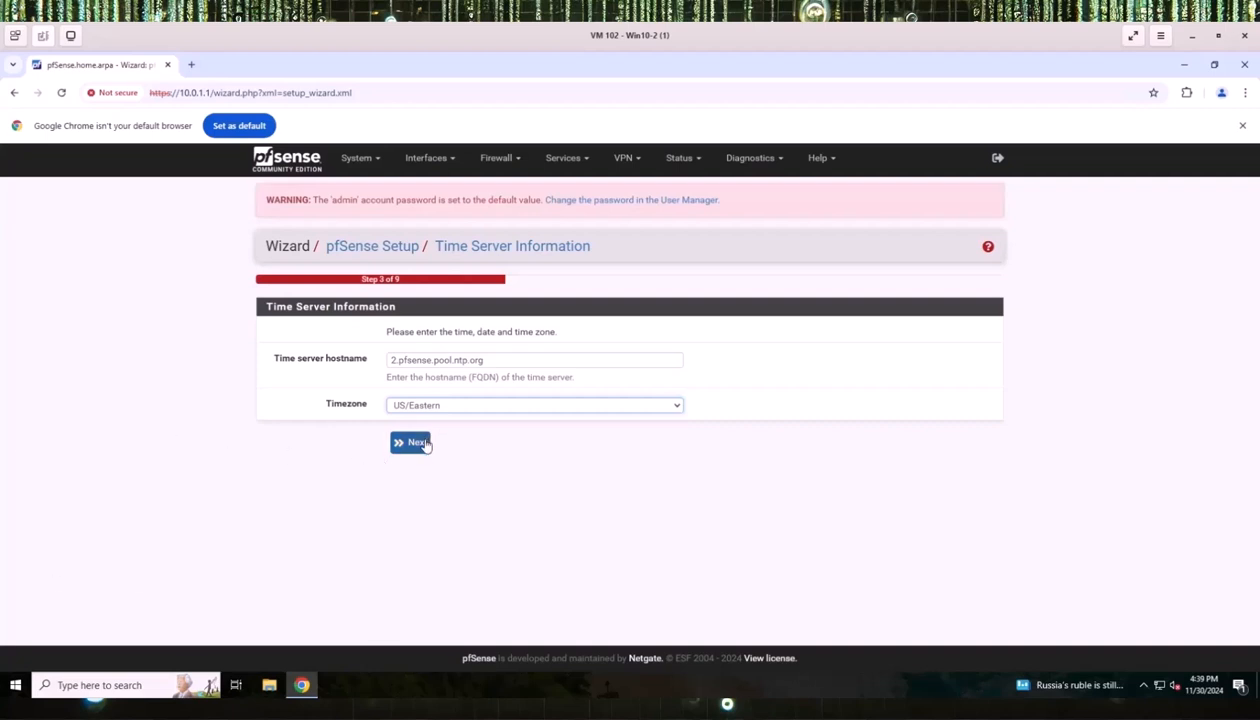
pyautogui.click(415, 443)
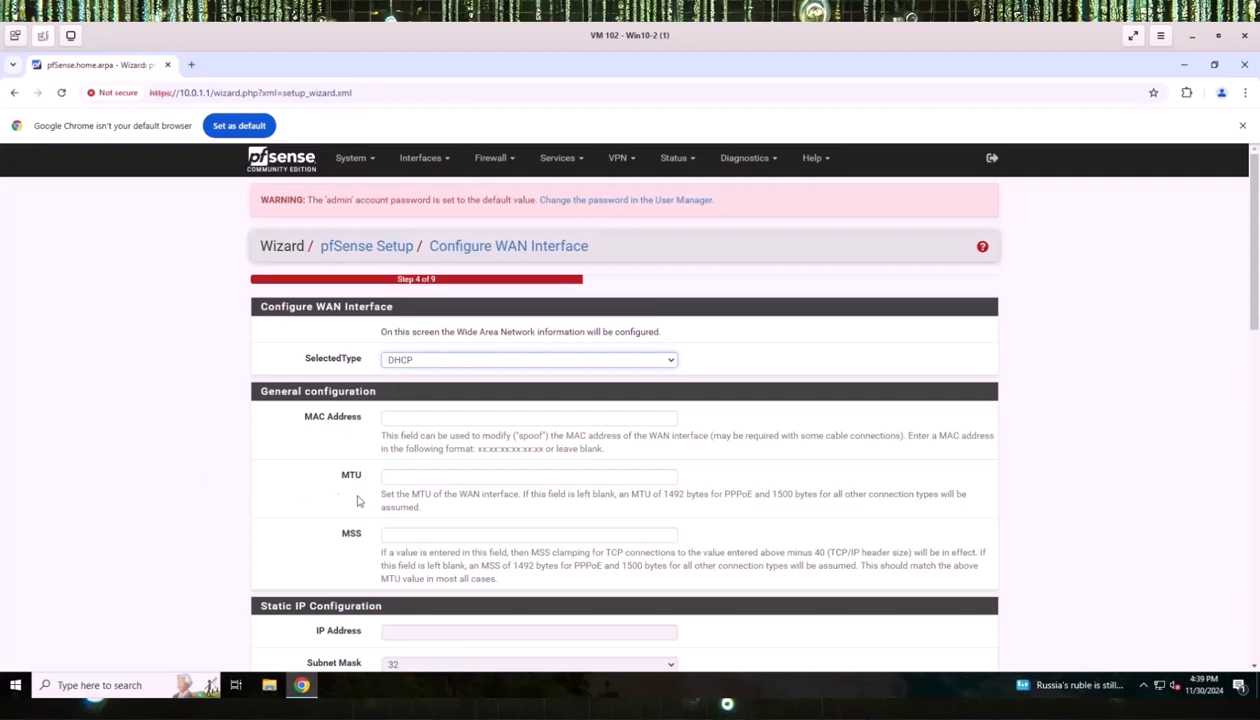
# Uncheck 'Block private networks from entering via WAN' under RFC1918 Networks.
pyautogui.scroll(-1, 396, 450)
pyautogui.scroll(-10, 397, 453)
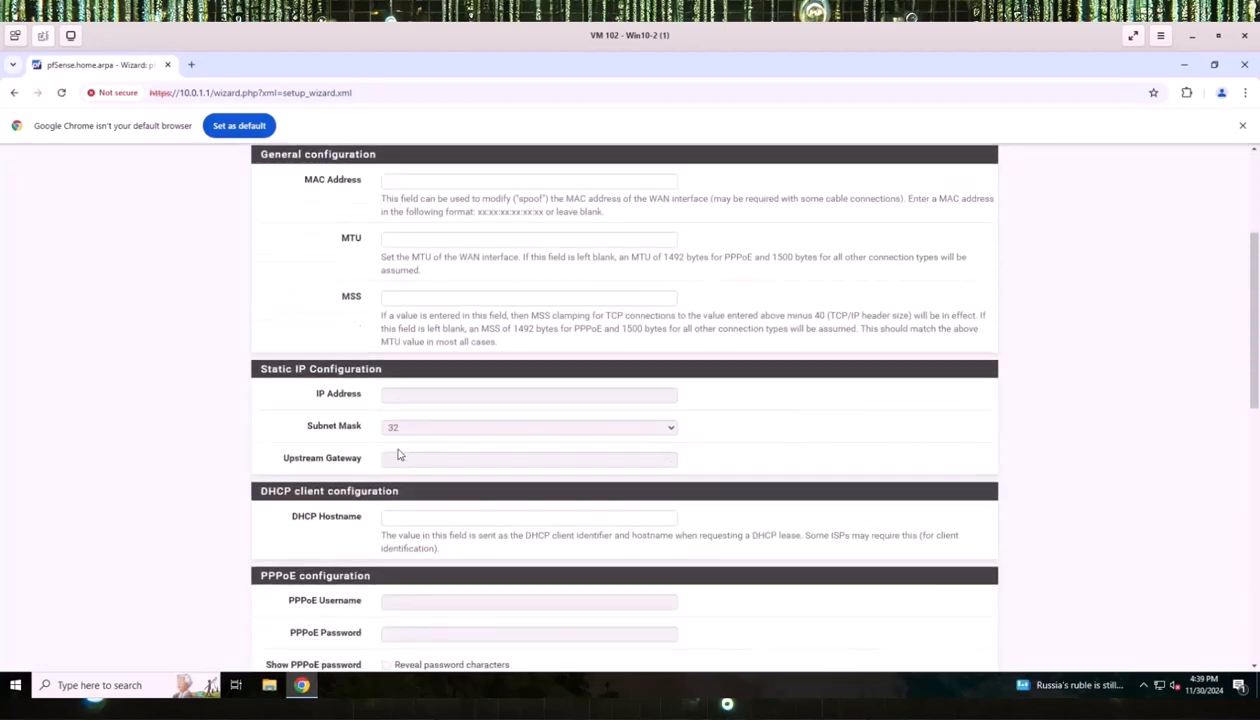
pyautogui.scroll(-3, 409, 457)
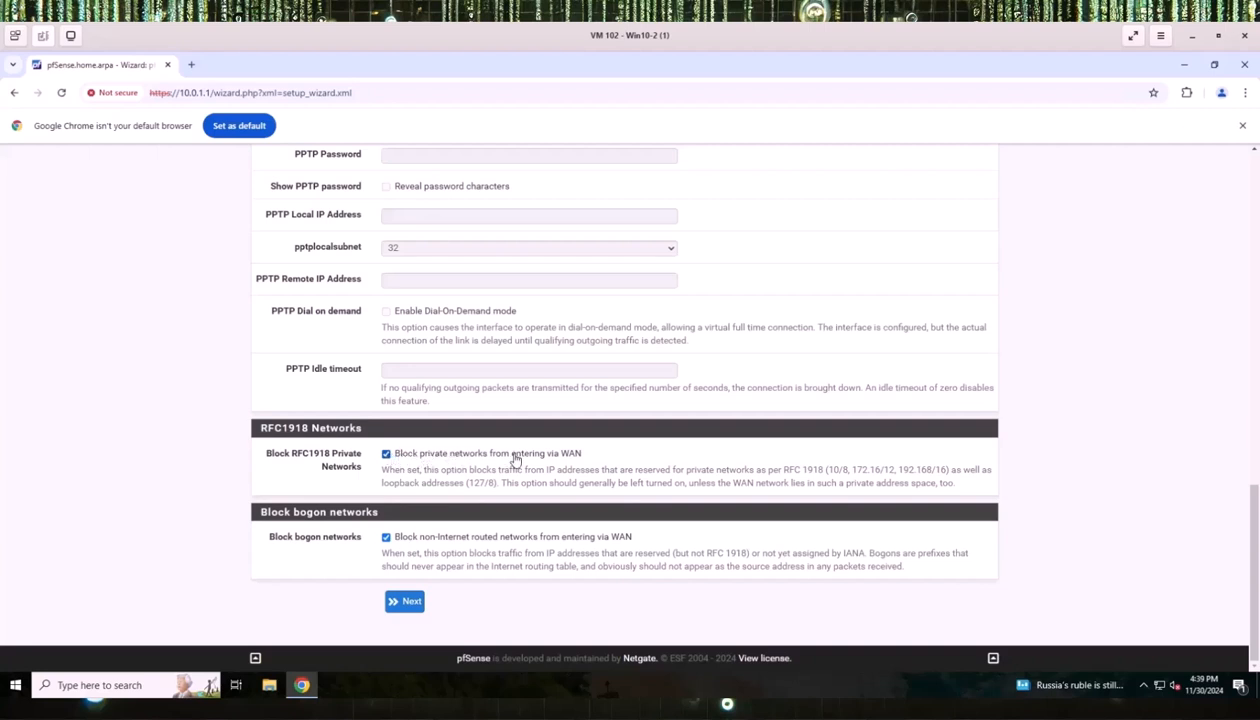
pyautogui.click(386, 454)
pyautogui.click(408, 601)
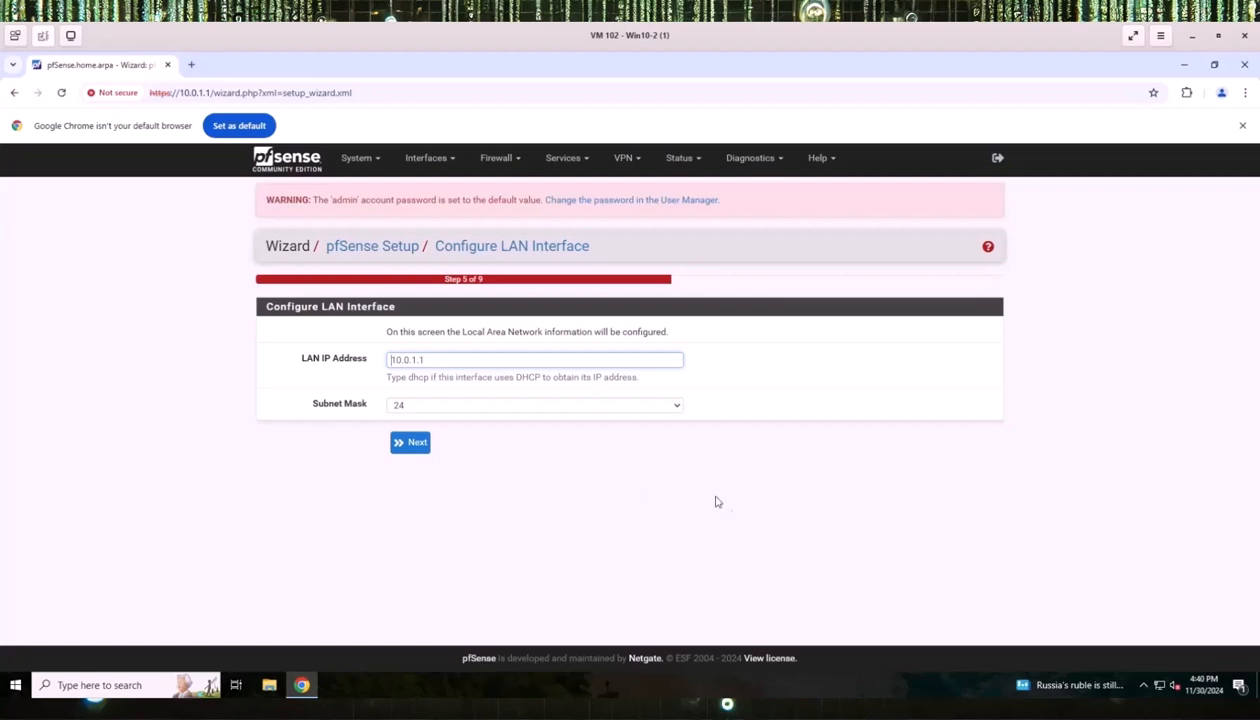
# Keep LAN at 10.0.1.1/24, then enter and confirm a new admin WebGUI password.
pyautogui.click(443, 362)
pyautogui.click(414, 447)
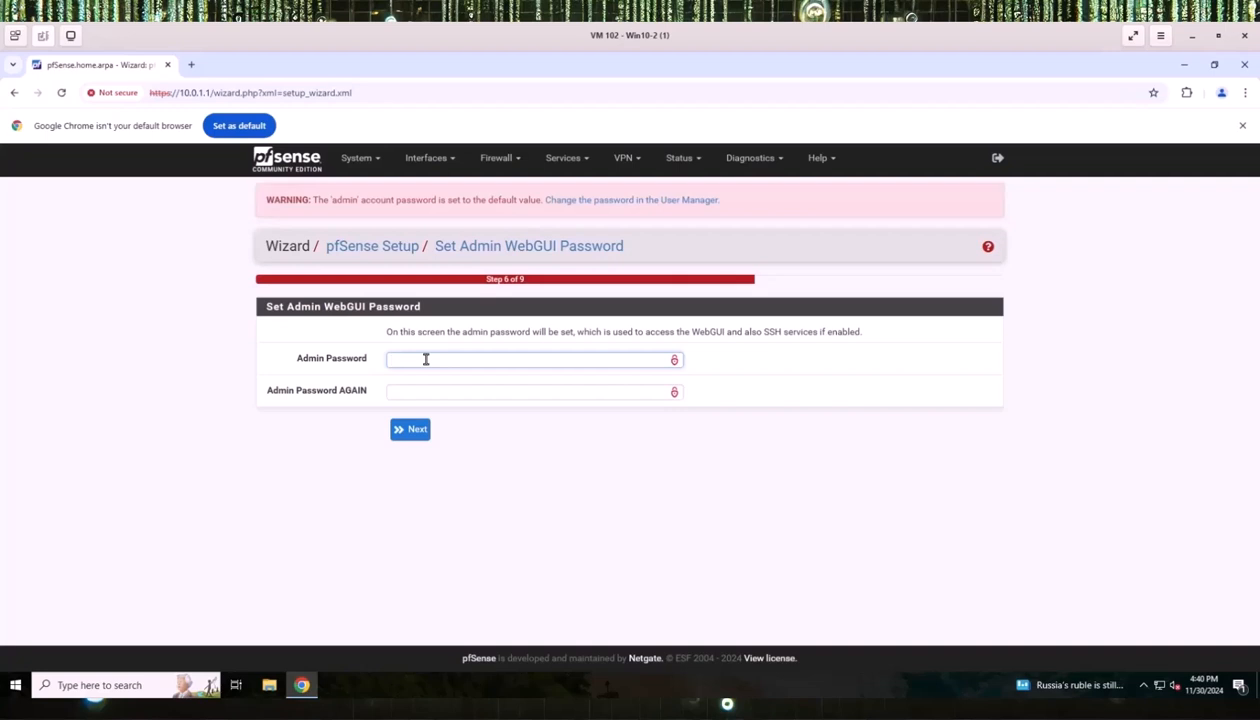
pyautogui.write('******')
pyautogui.click(411, 397)
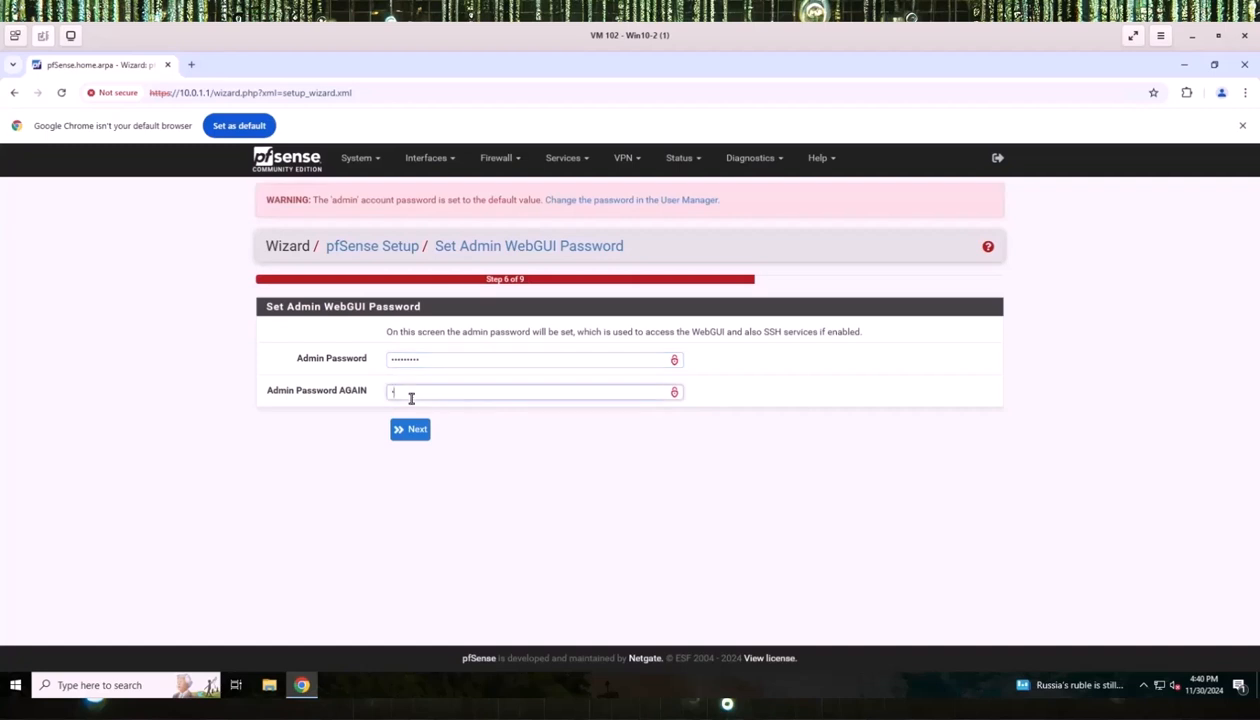
pyautogui.write('*****')
pyautogui.click(413, 430)
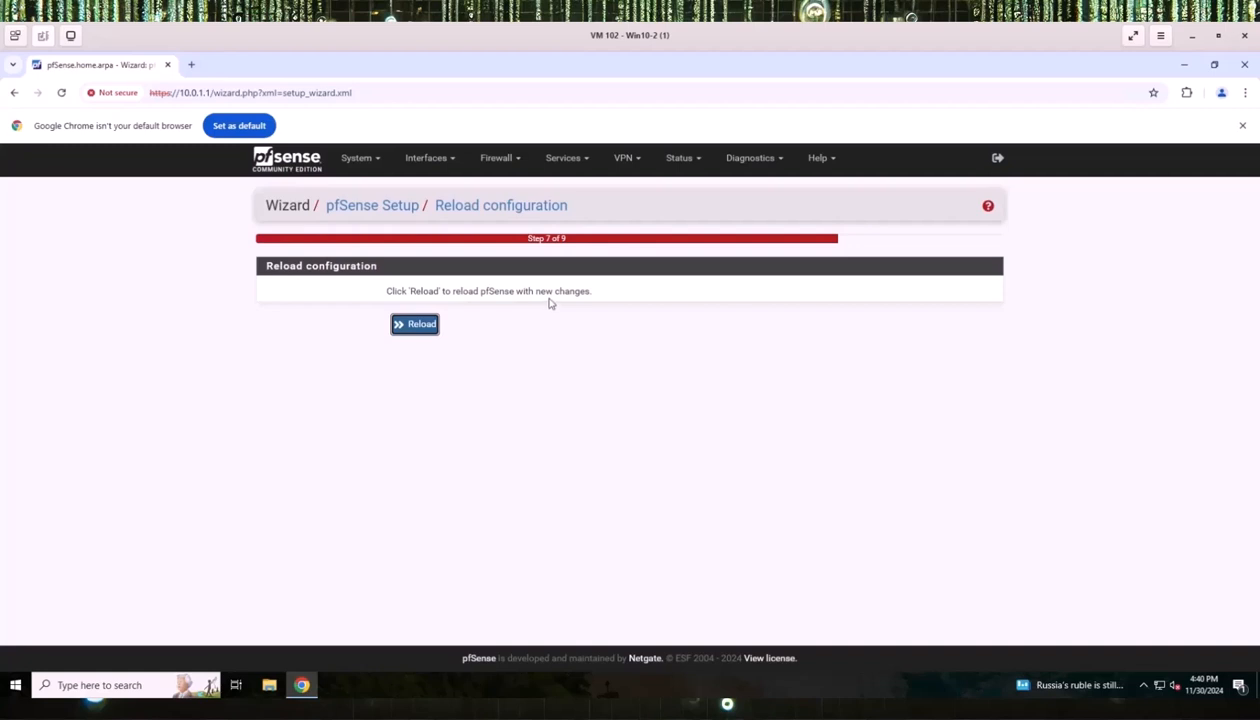
# Reload pfSense with the new configuration and finish the setup wizard.
pyautogui.click(404, 328)
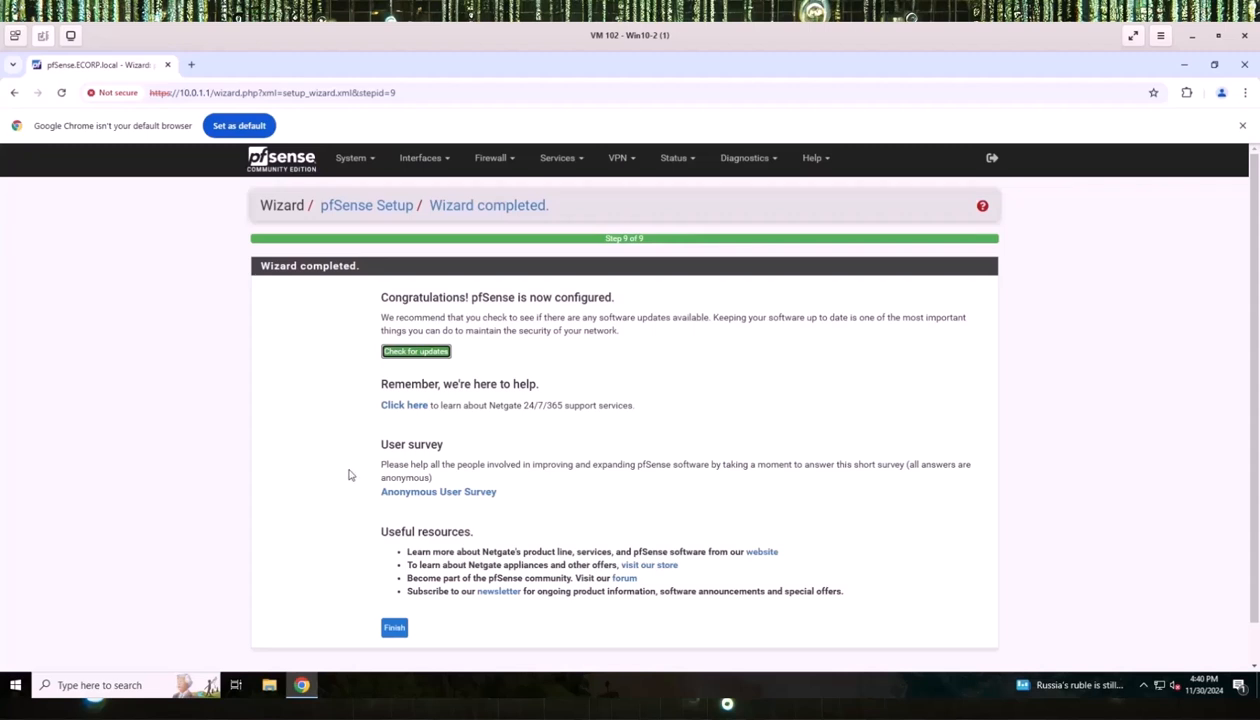
pyautogui.scroll(-1, 324, 411)
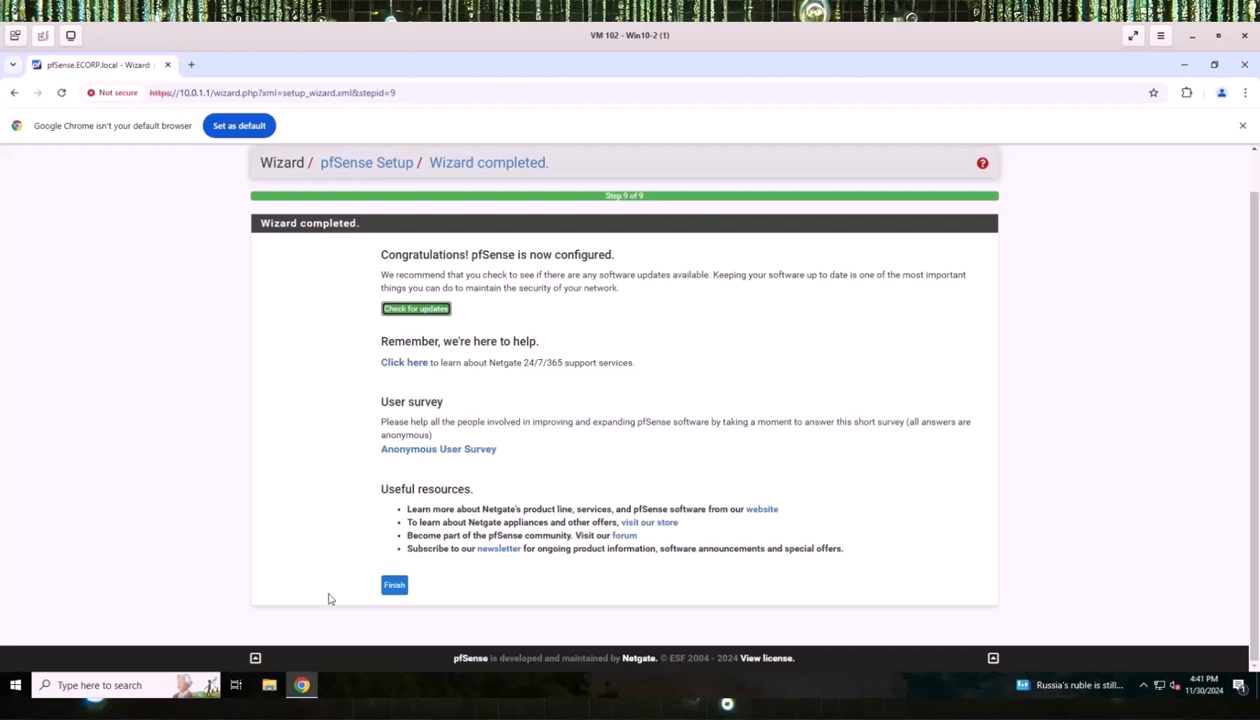
pyautogui.click(396, 585)
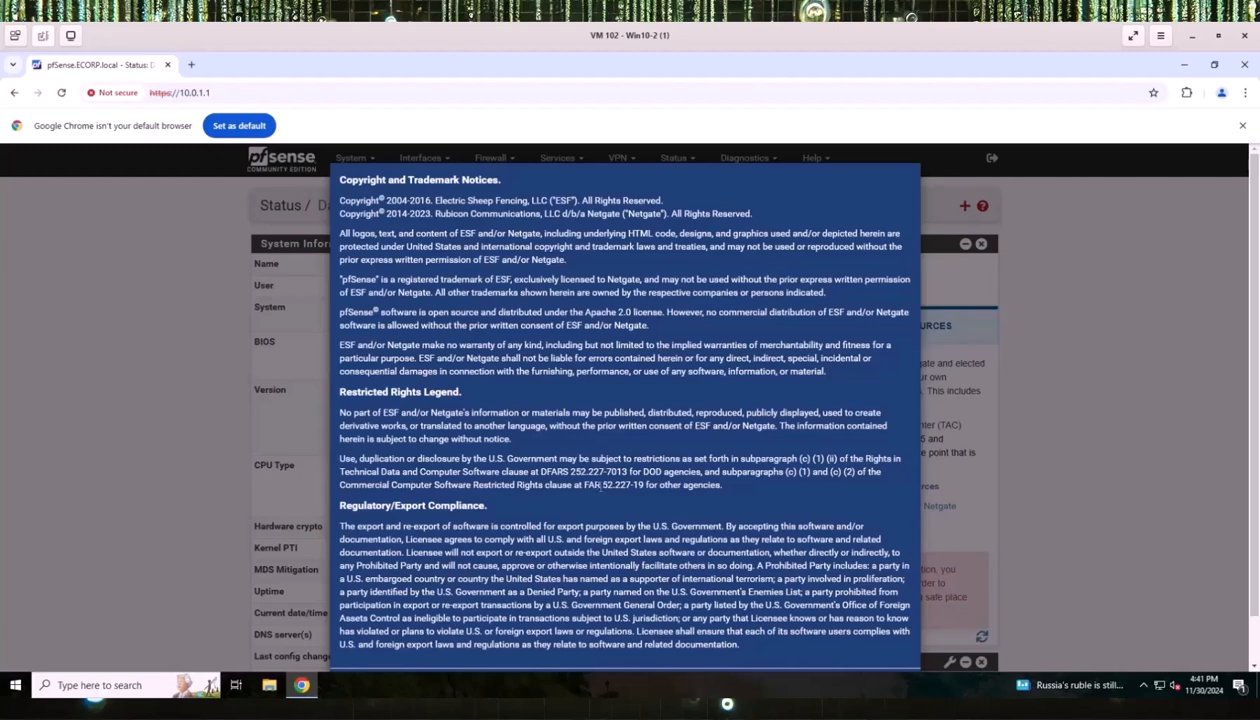
# Accept the copyright and trademark notice and dismiss the user survey invitation.
pyautogui.scroll(-2, 600, 485)
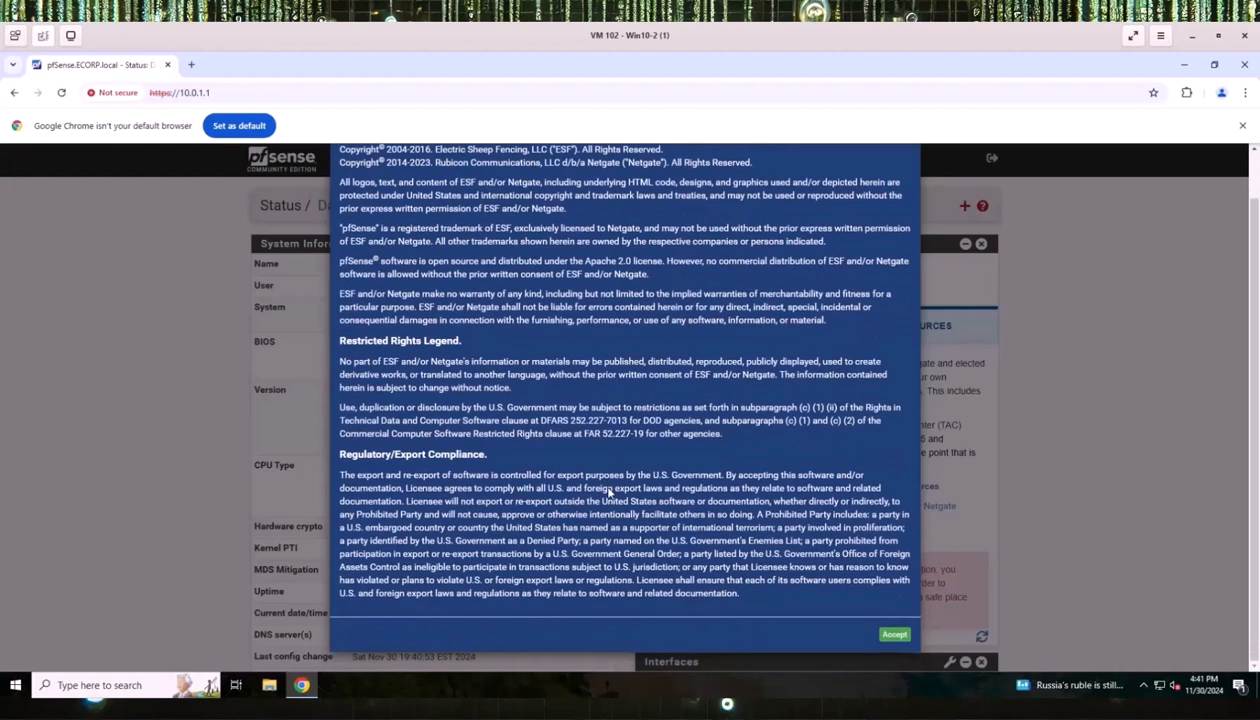
pyautogui.click(893, 635)
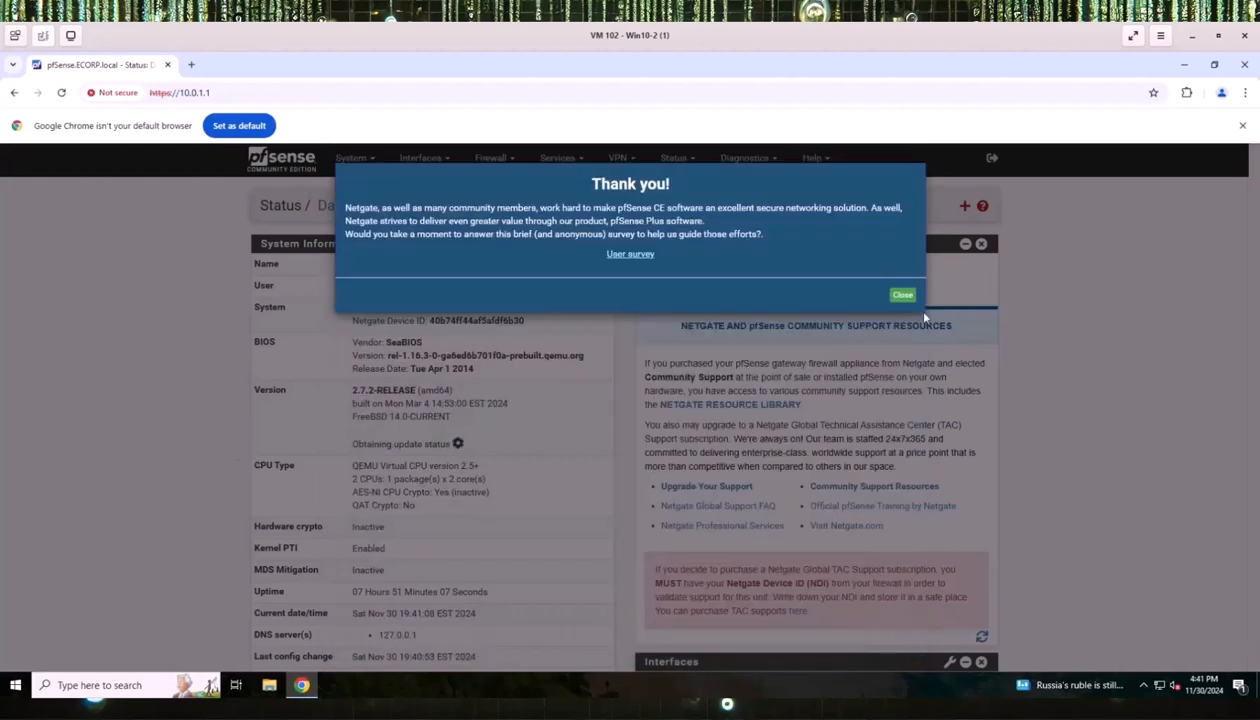
pyautogui.click(902, 295)
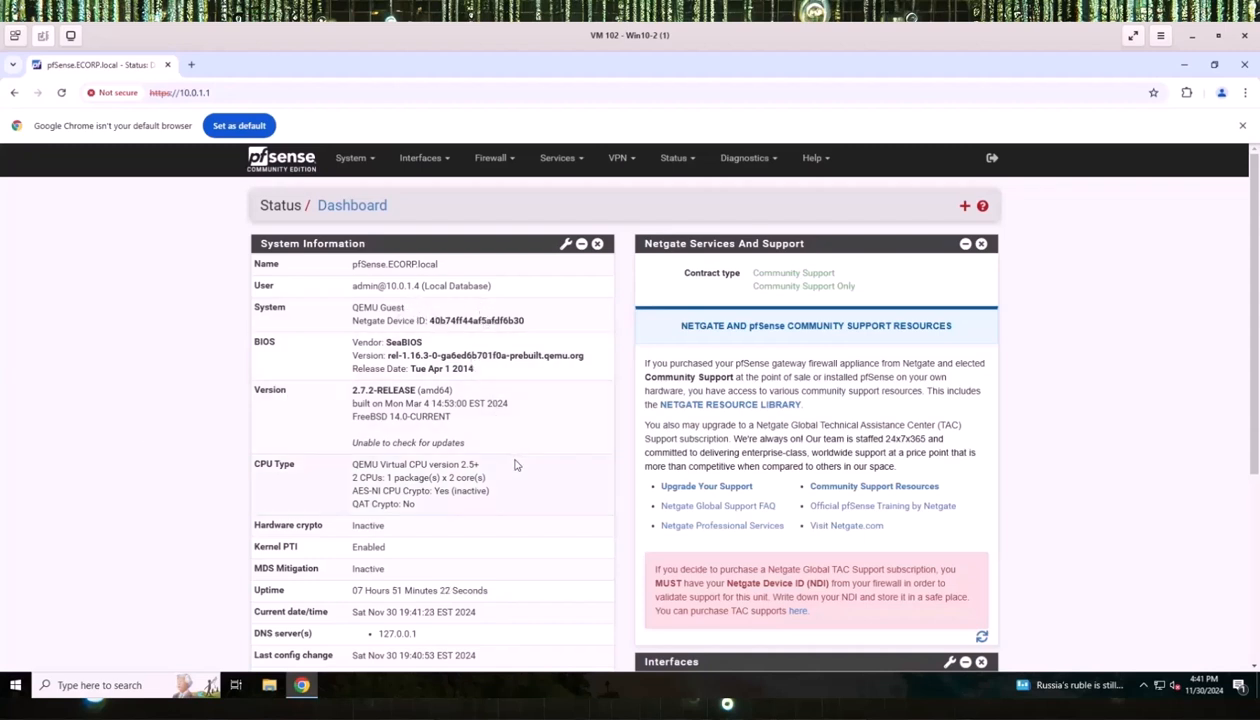
# Review the dashboard's interface addresses and open the Interfaces menu.
pyautogui.scroll(-3, 515, 464)
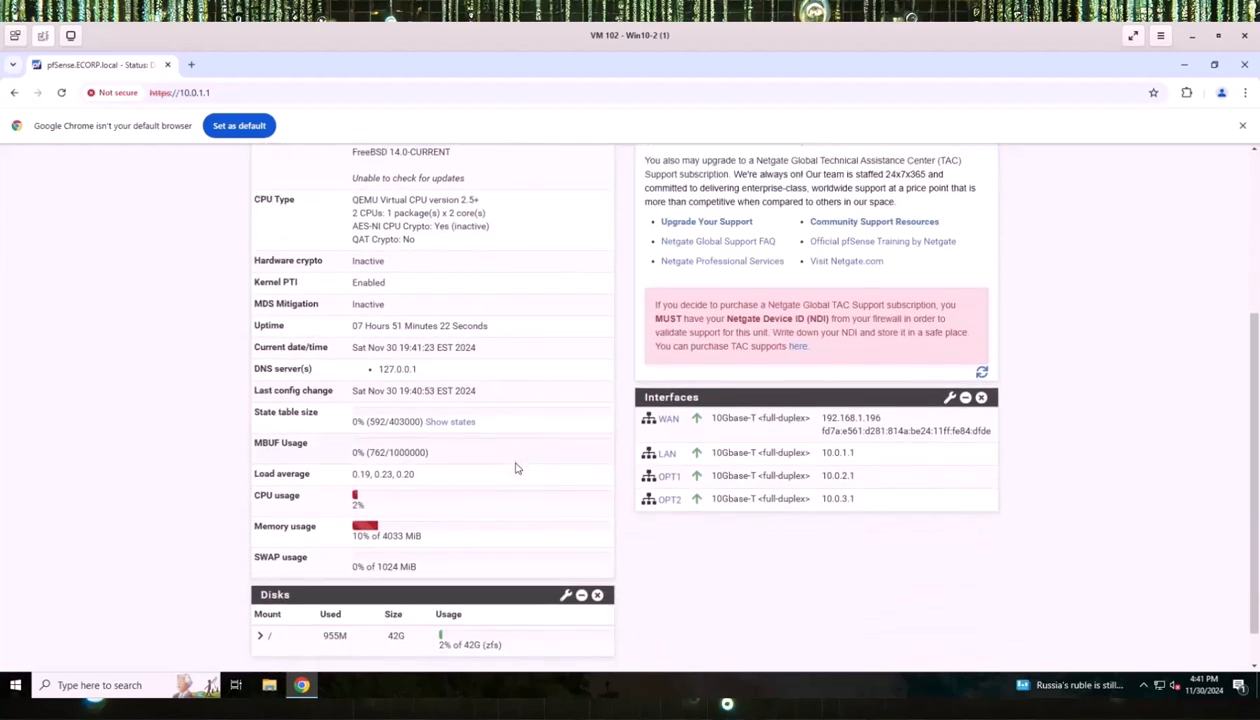
pyautogui.scroll(-1, 516, 467)
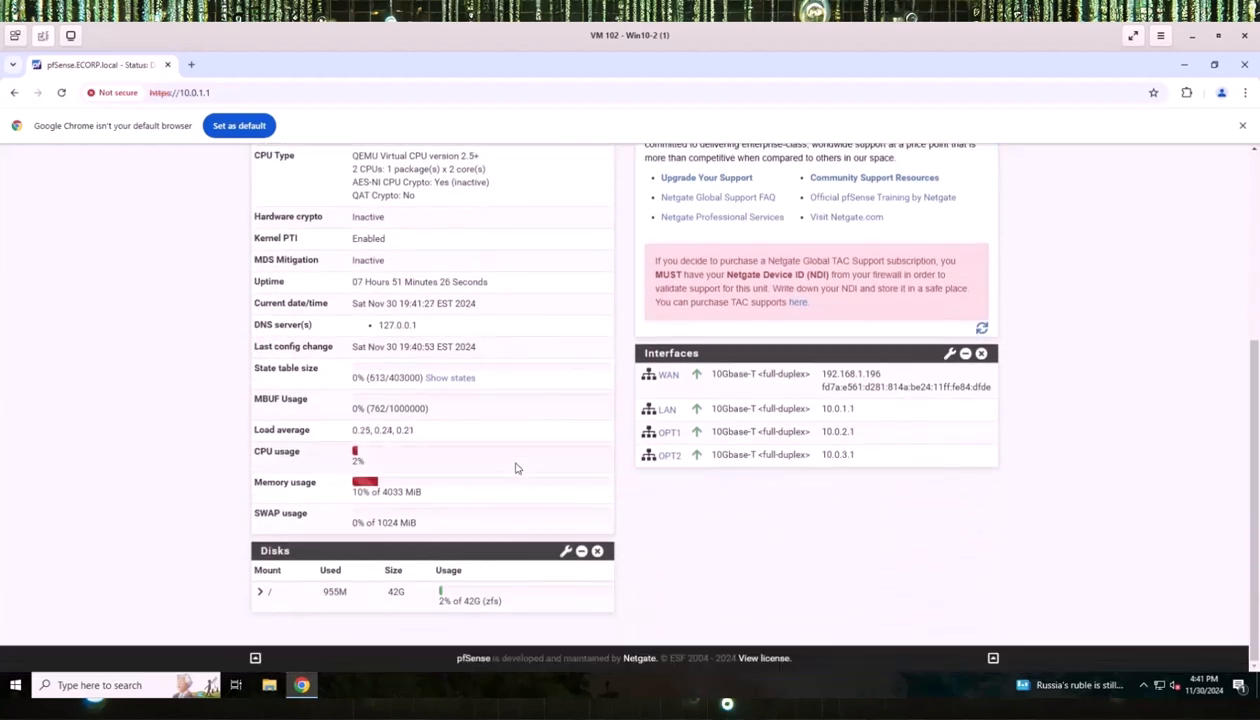
pyautogui.scroll(1, 515, 467)
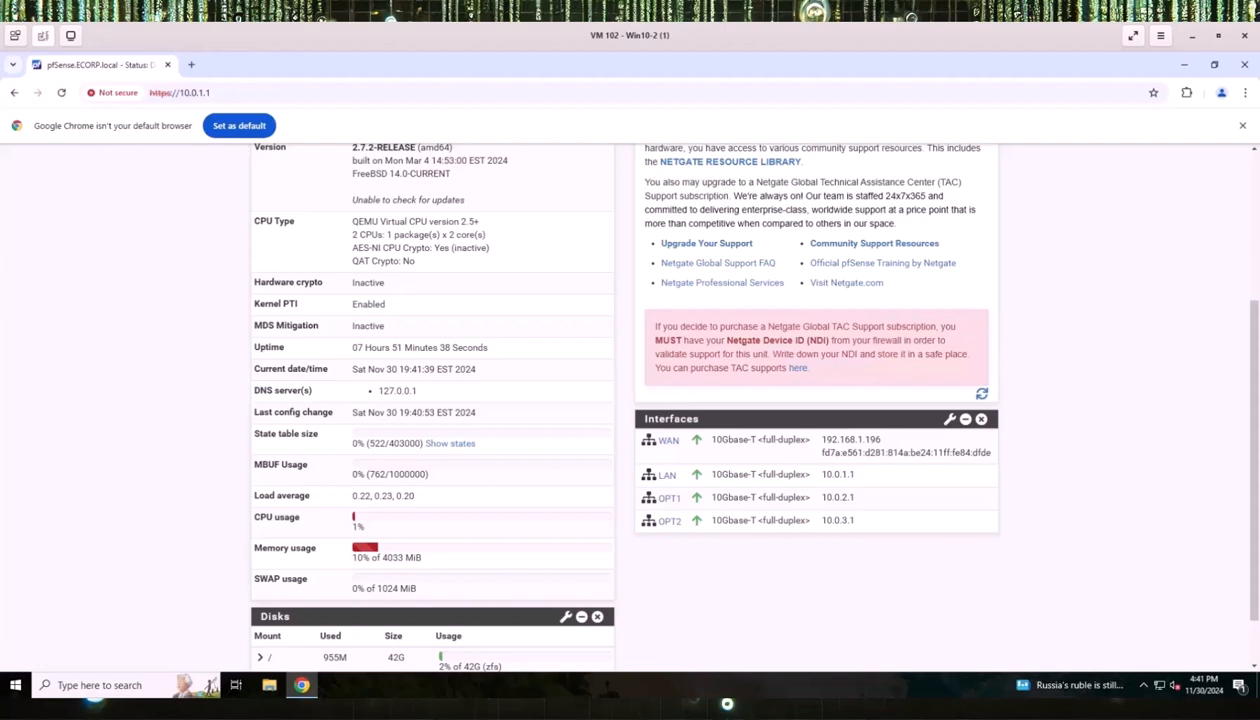
pyautogui.scroll(3, 459, 391)
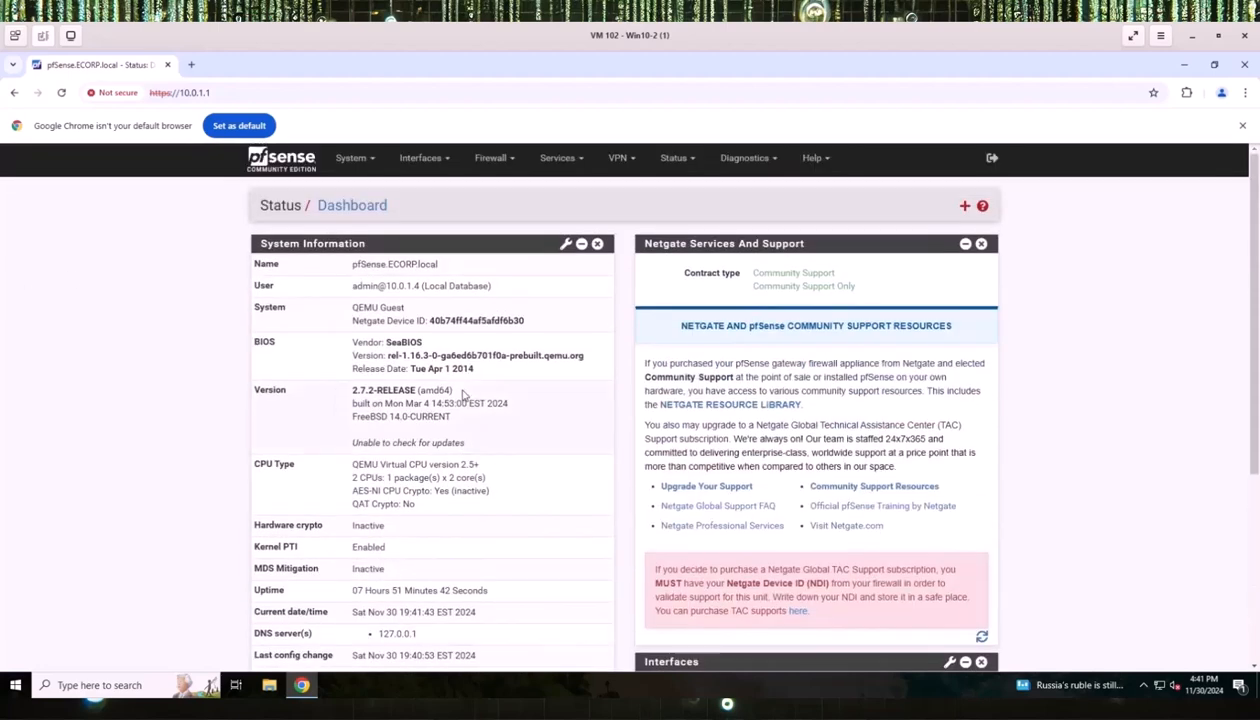
pyautogui.click(446, 164)
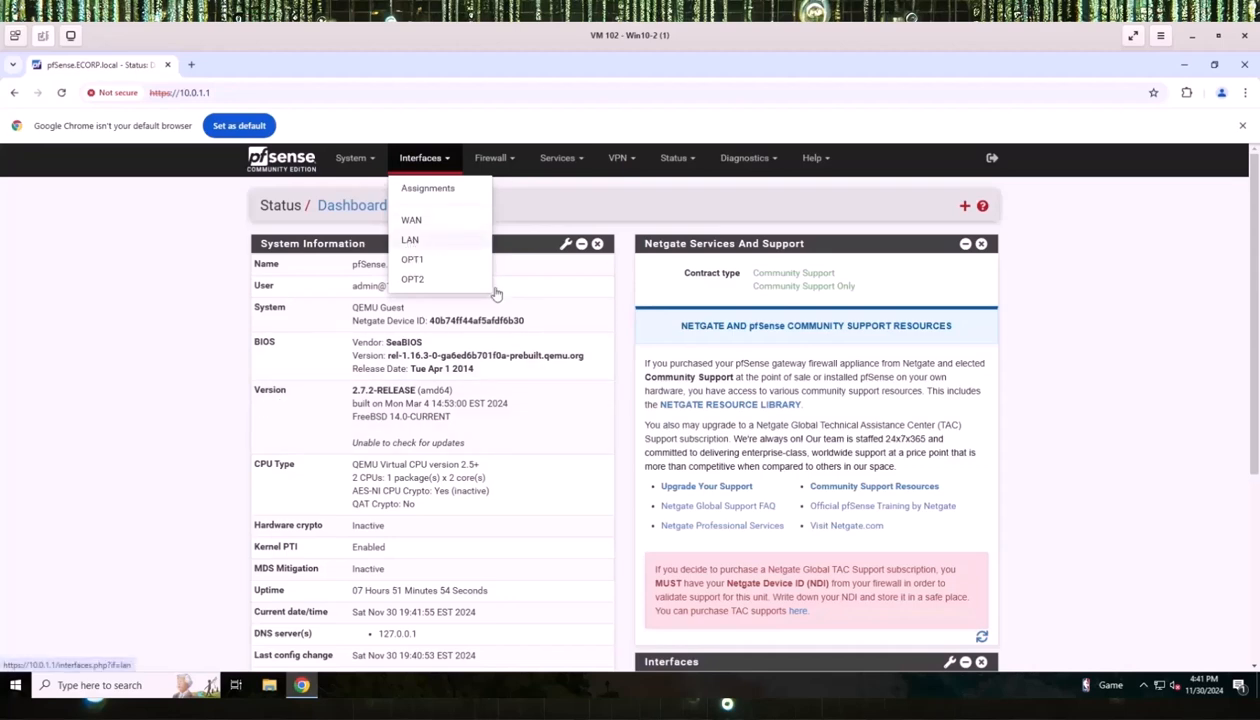
pyautogui.scroll(-3, 624, 382)
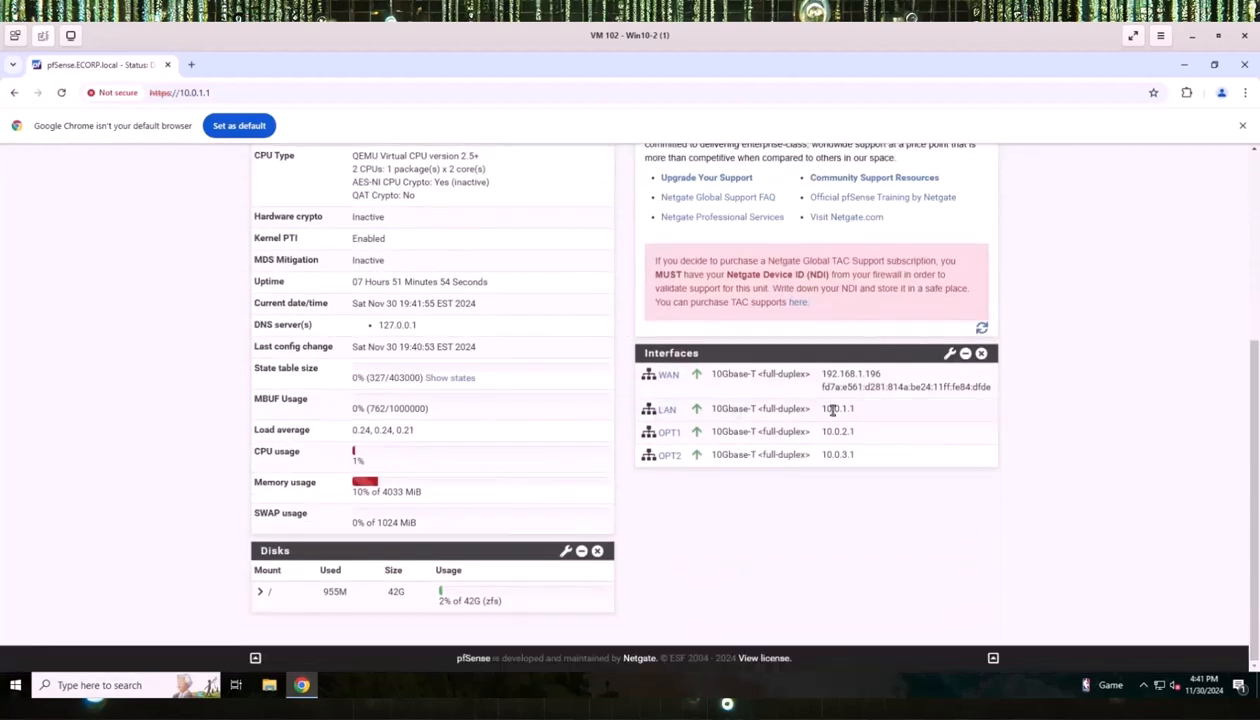
pyautogui.scroll(3, 562, 402)
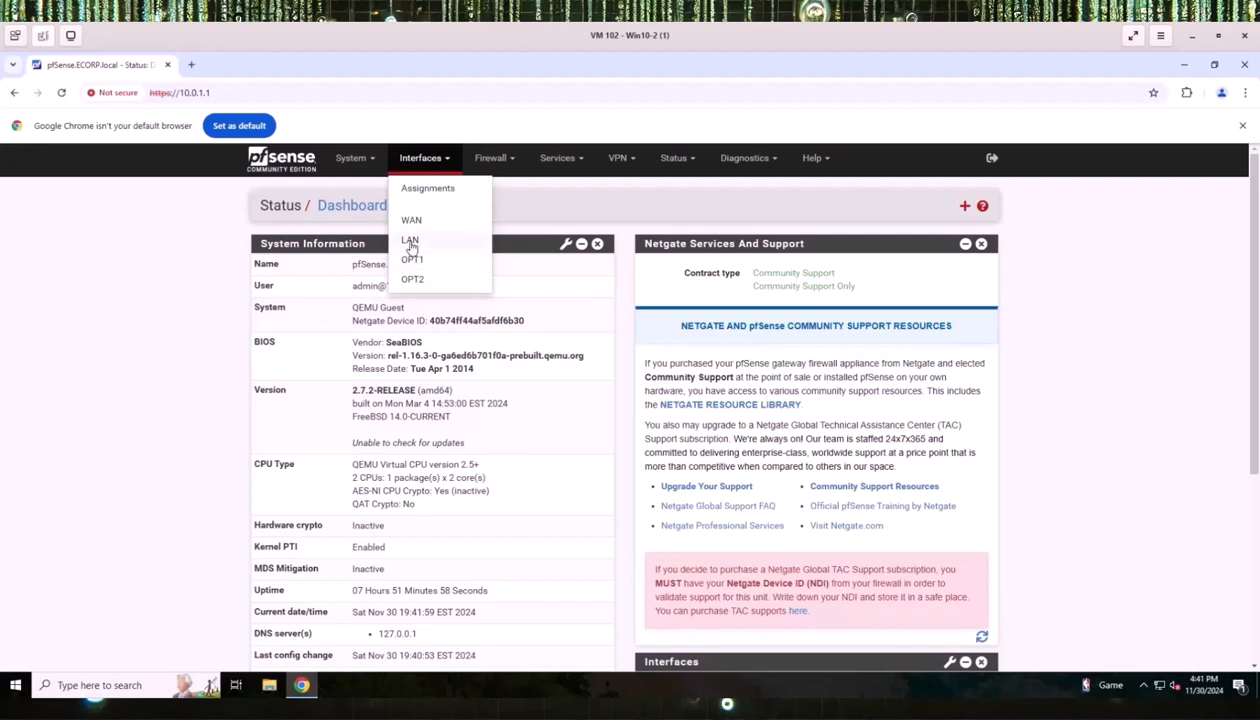
# Change the LAN interface description from LAN to ECorp, save, and apply the change.
pyautogui.click(410, 240)
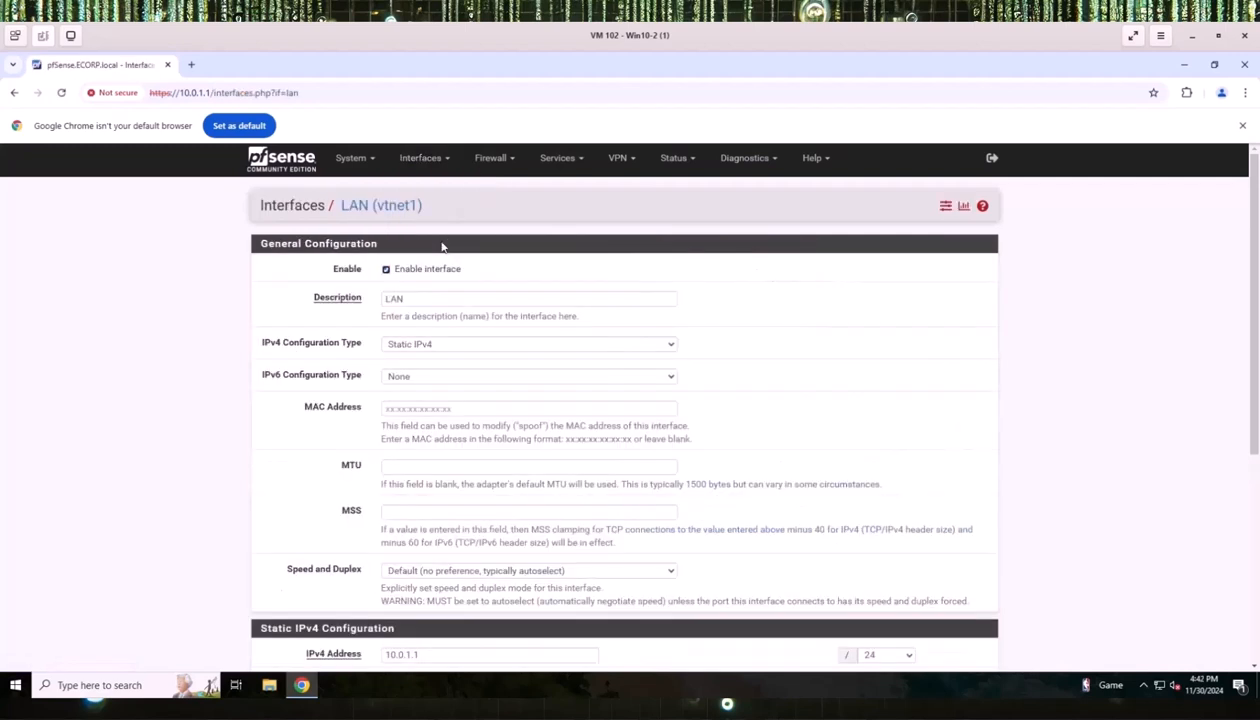
pyautogui.click(397, 297)
pyautogui.doubleClick(397, 297)
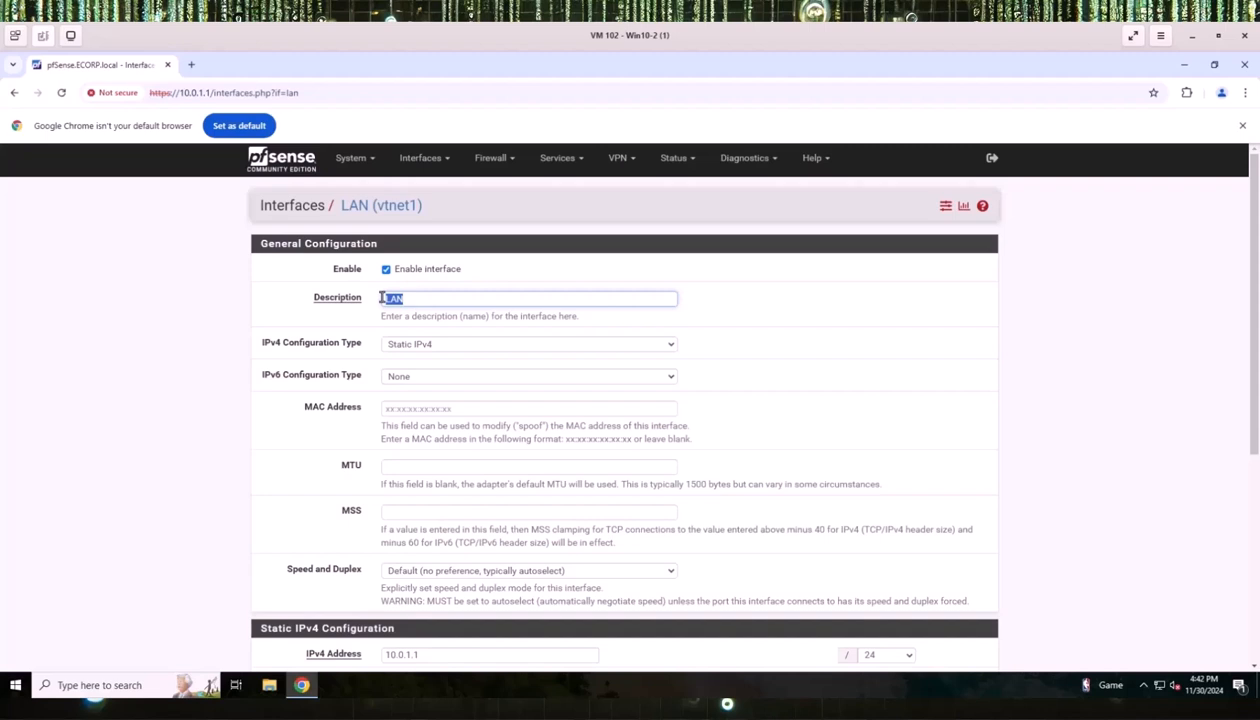
pyautogui.press('BackSpace')
pyautogui.write('ECorp')
pyautogui.scroll(-2, 212, 487)
pyautogui.scroll(-3, 212, 487)
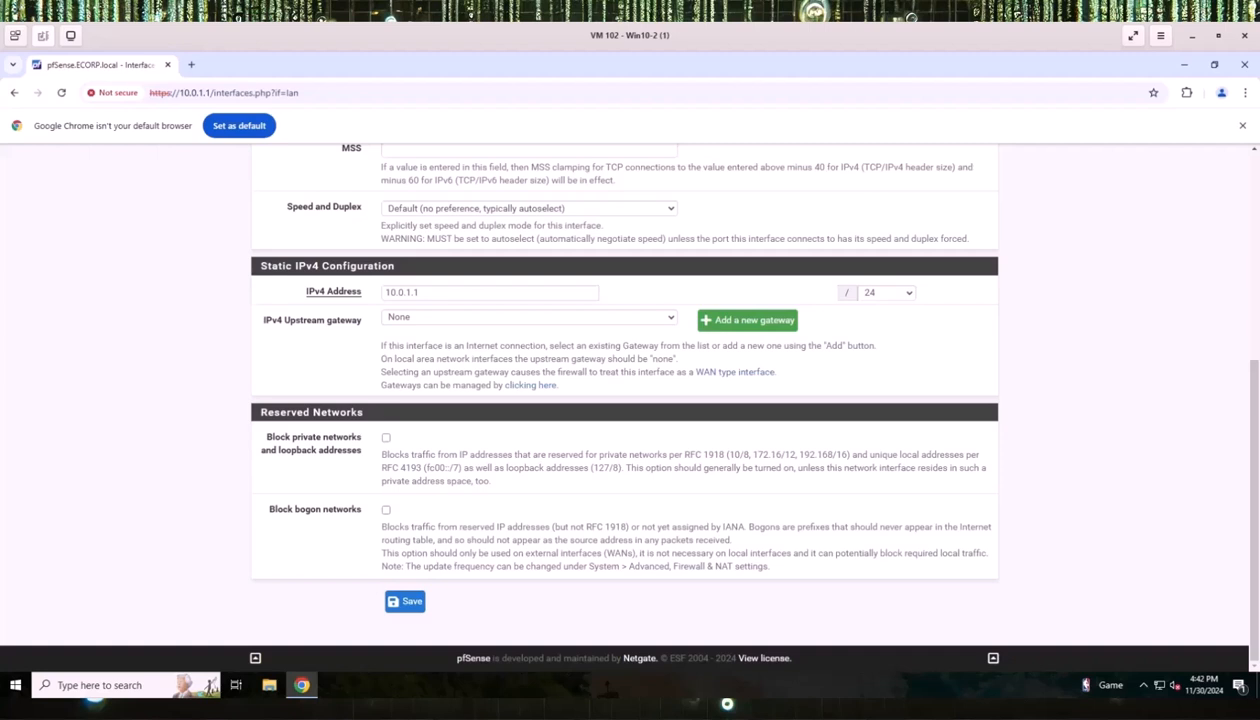
pyautogui.click(405, 601)
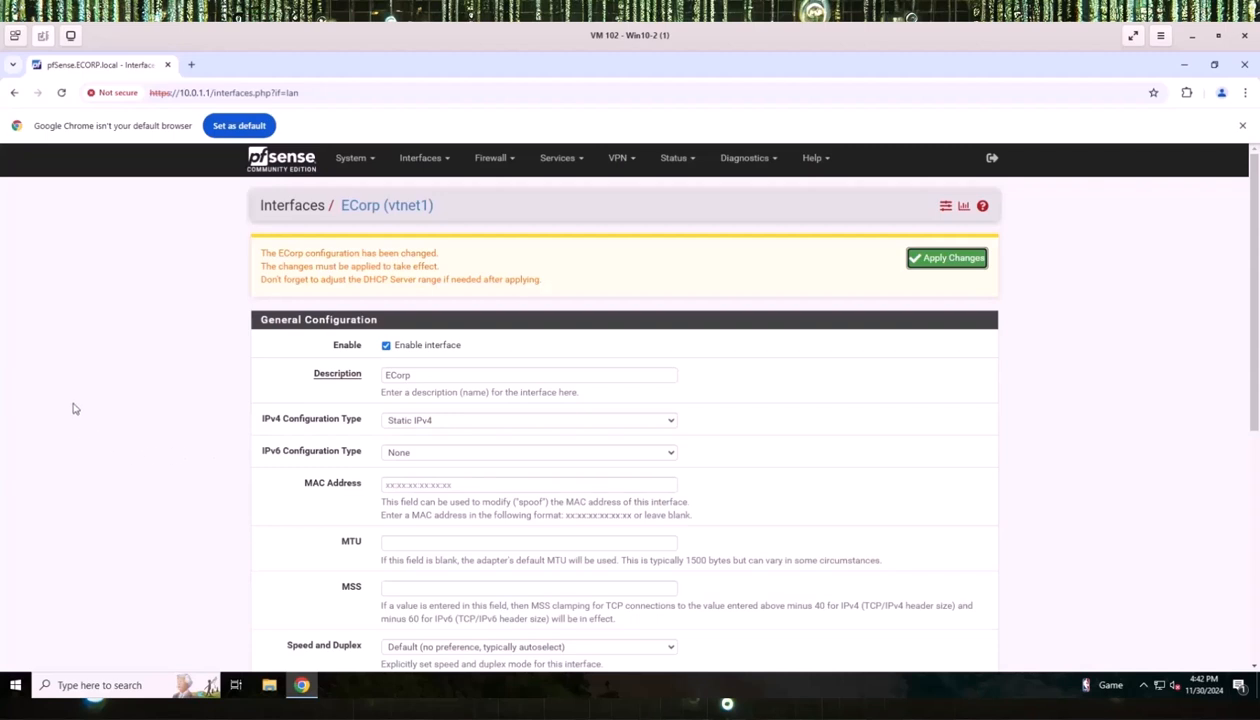
pyautogui.click(955, 260)
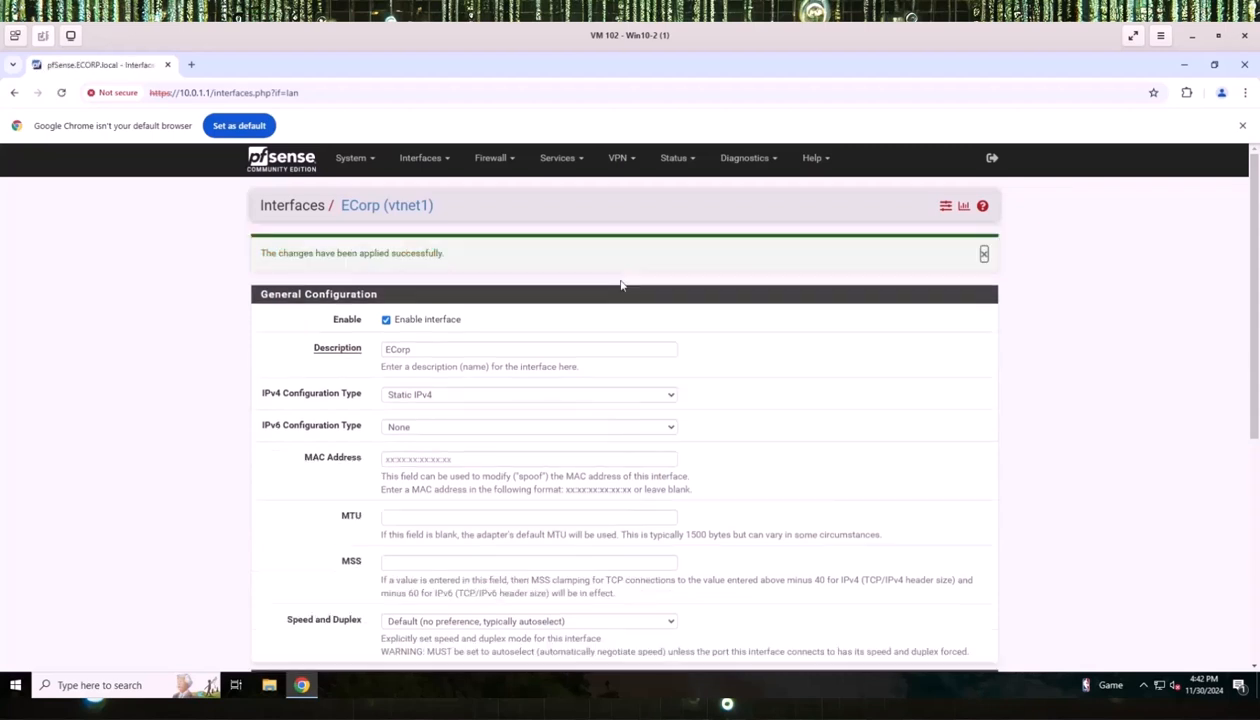
# Change the OPT1 interface description to AllSafe, save, and apply the change.
pyautogui.click(415, 162)
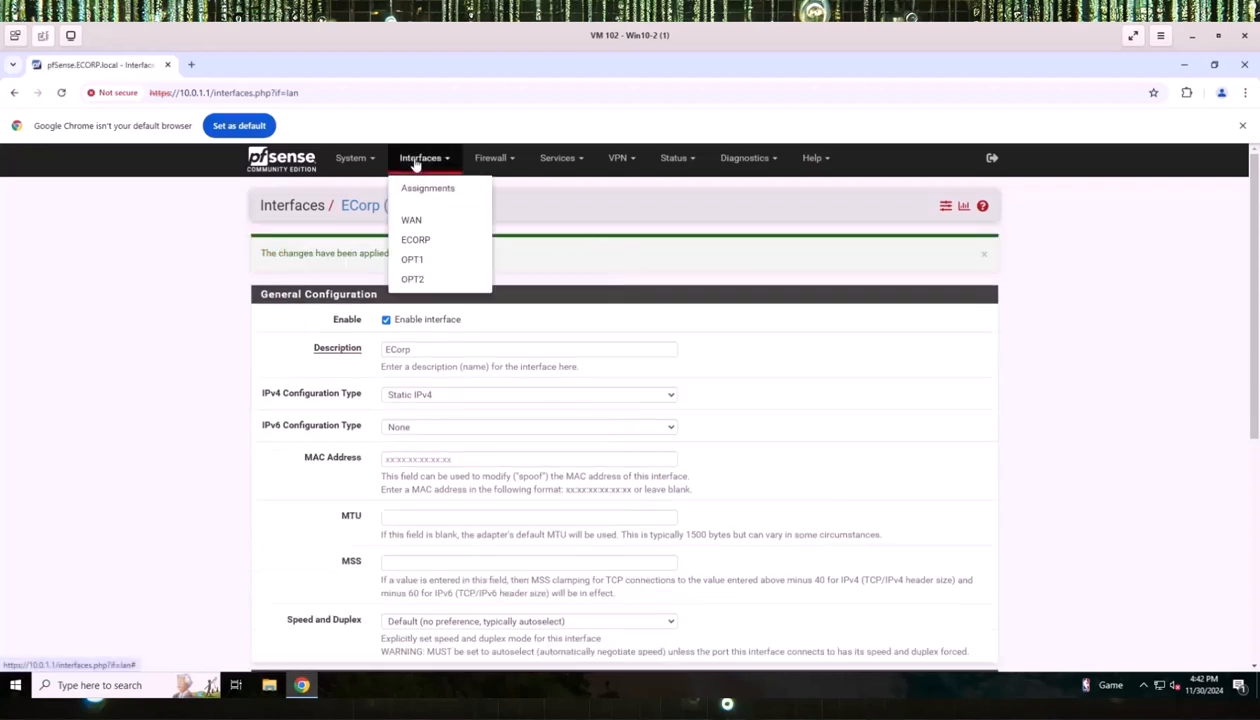
pyautogui.click(413, 262)
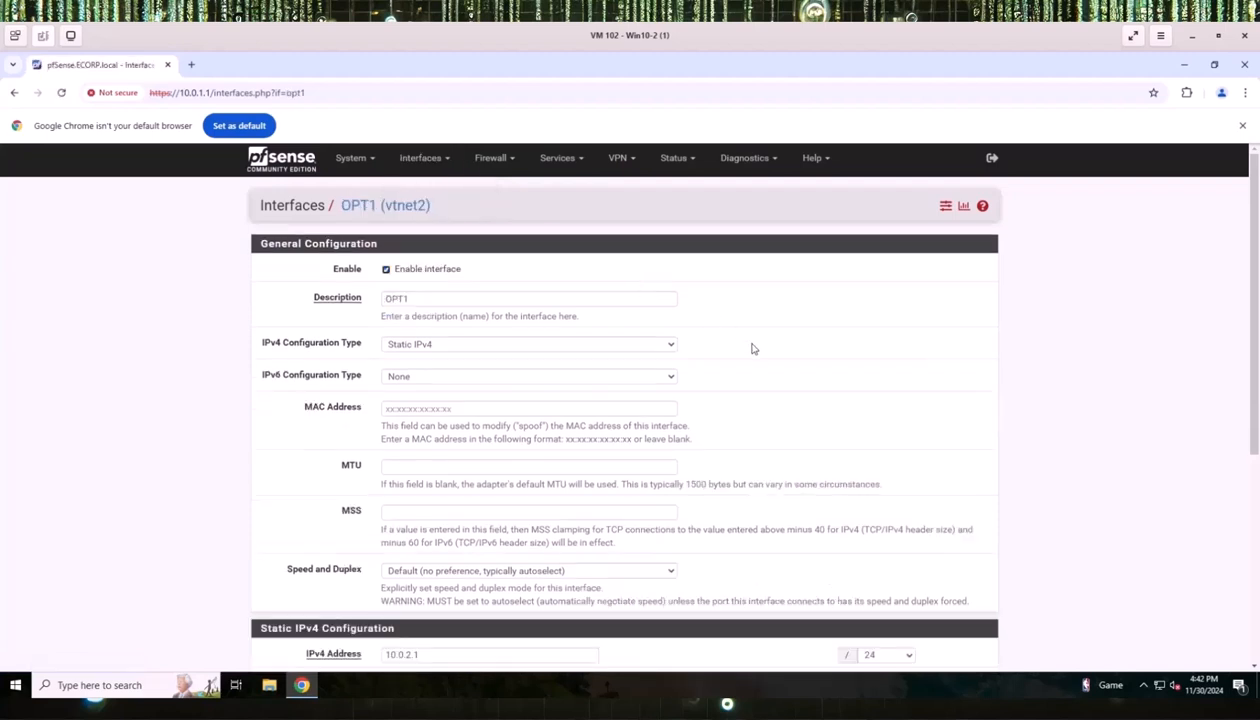
pyautogui.scroll(-1, 517, 401)
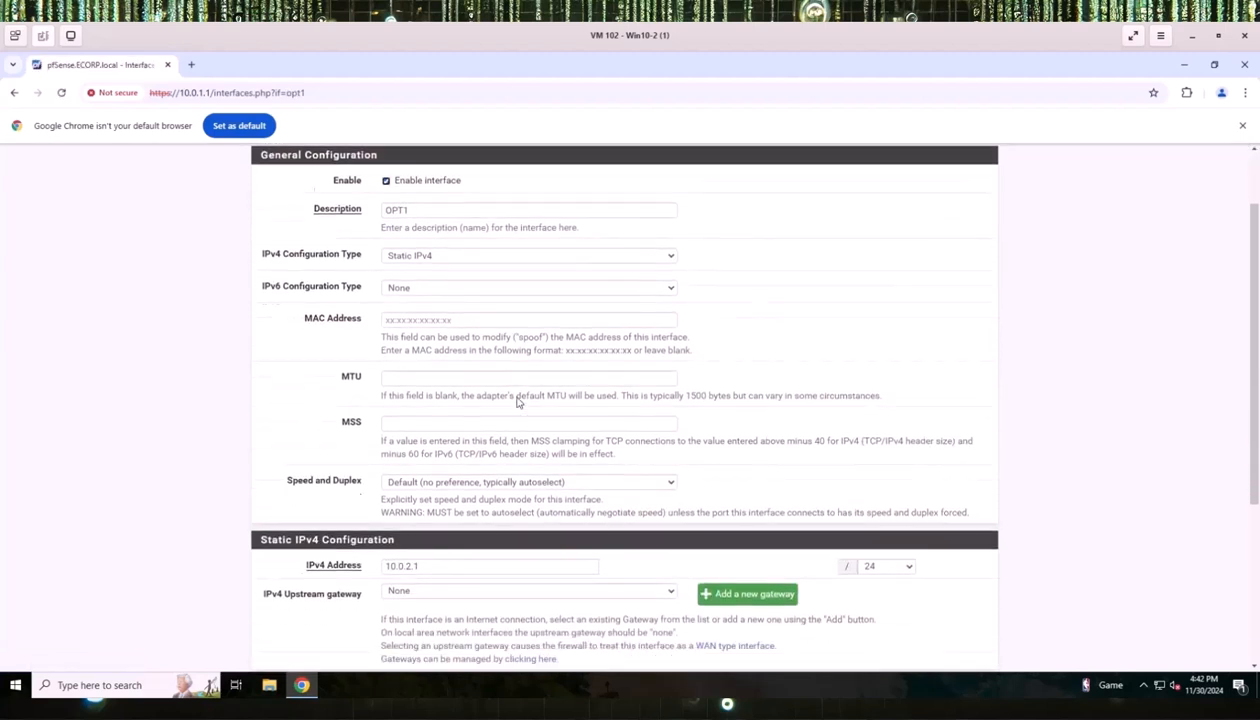
pyautogui.scroll(-1, 517, 401)
pyautogui.scroll(2, 470, 396)
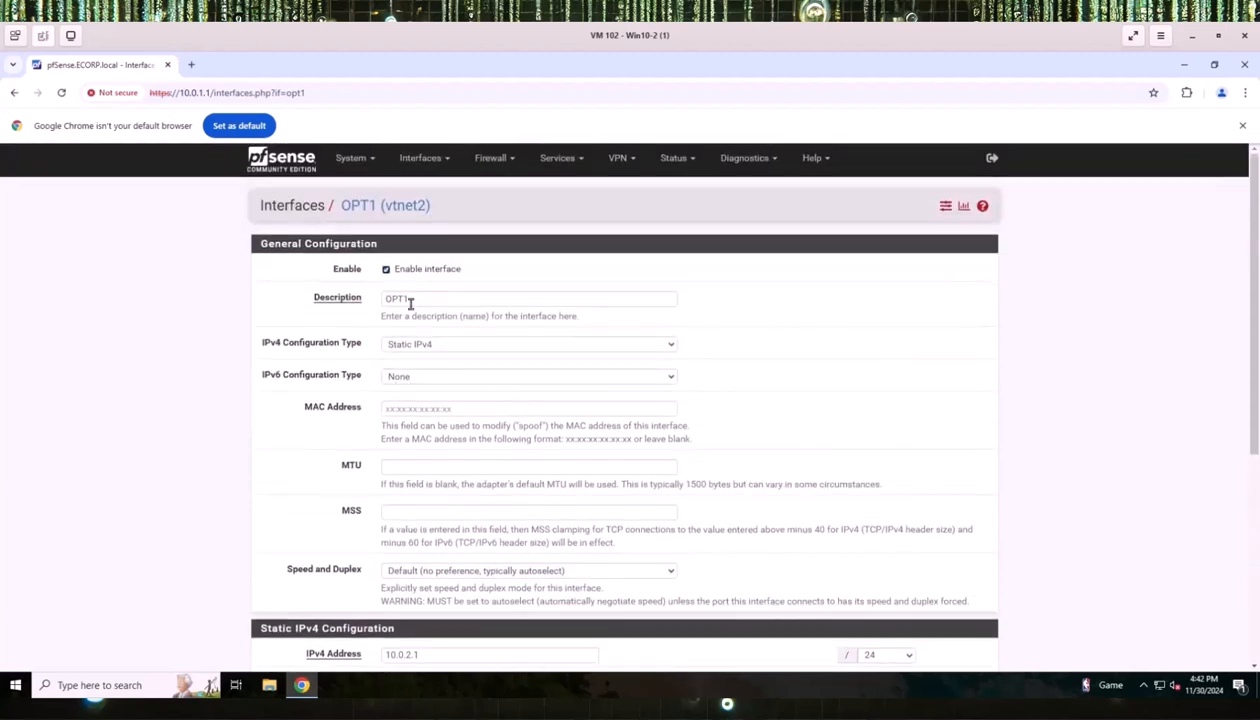
pyautogui.moveTo(414, 299); pyautogui.dragTo(381, 298)
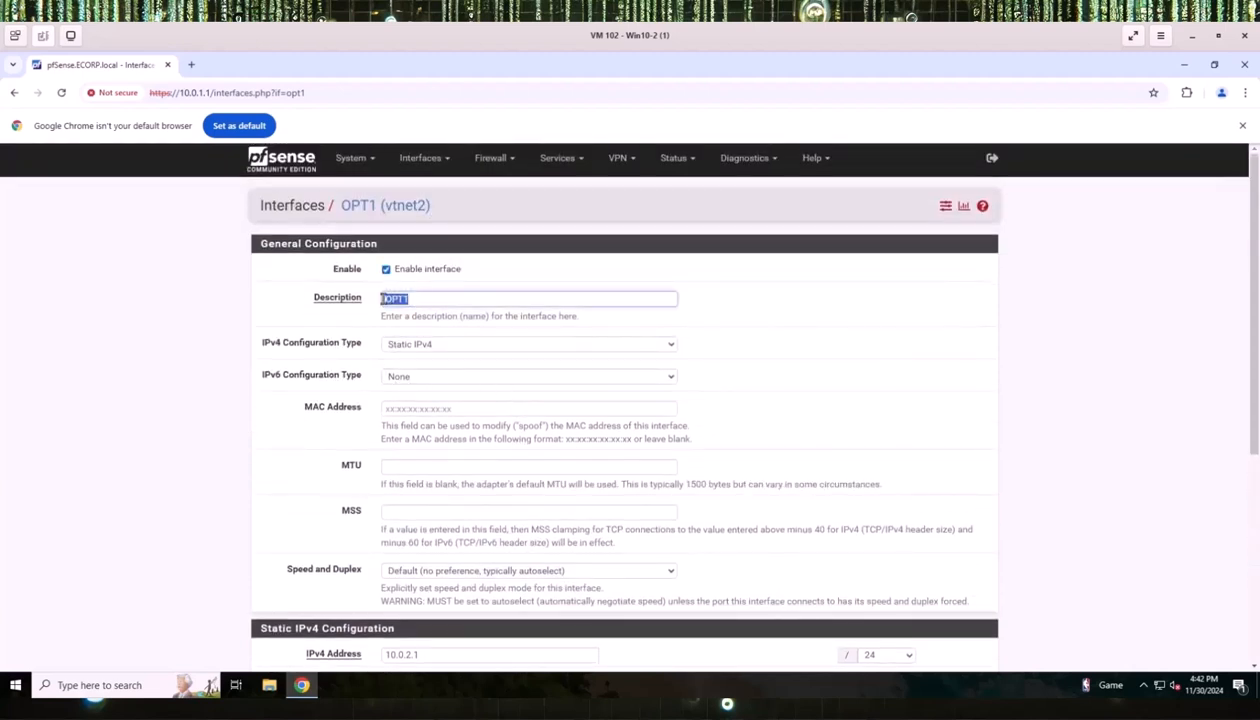
pyautogui.write('AllSafe')
pyautogui.scroll(-3, 390, 578)
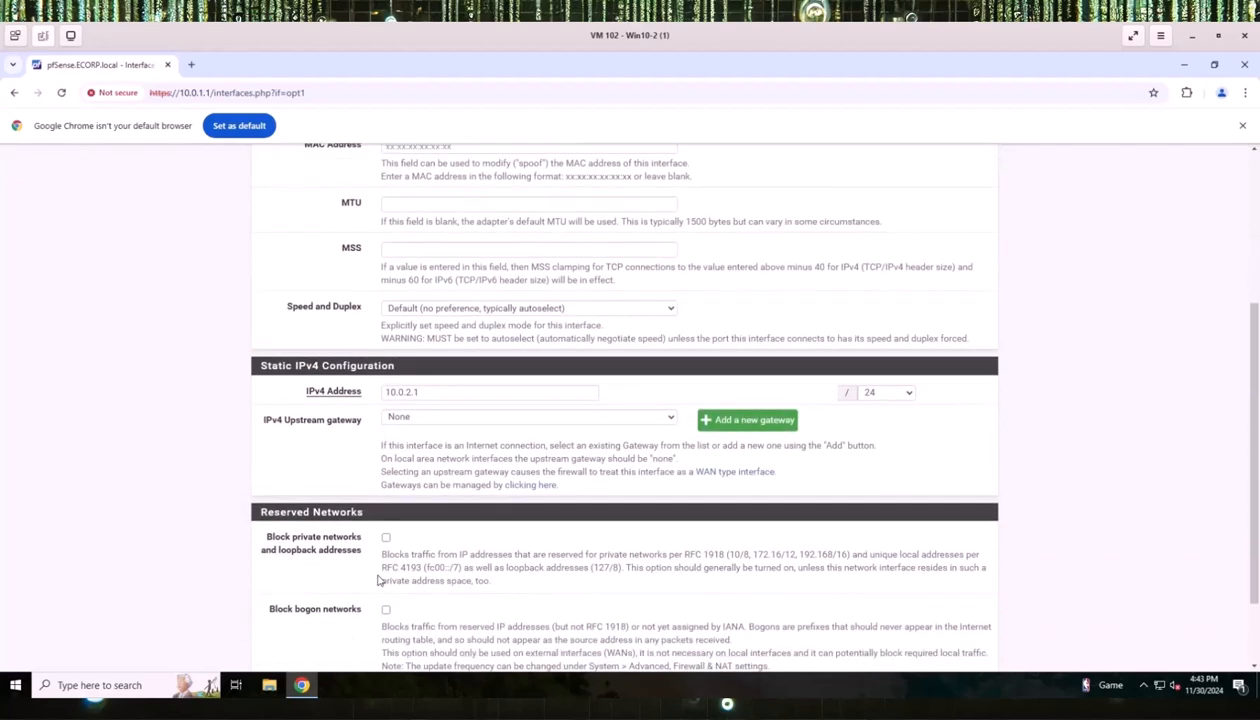
pyautogui.scroll(-1, 486, 515)
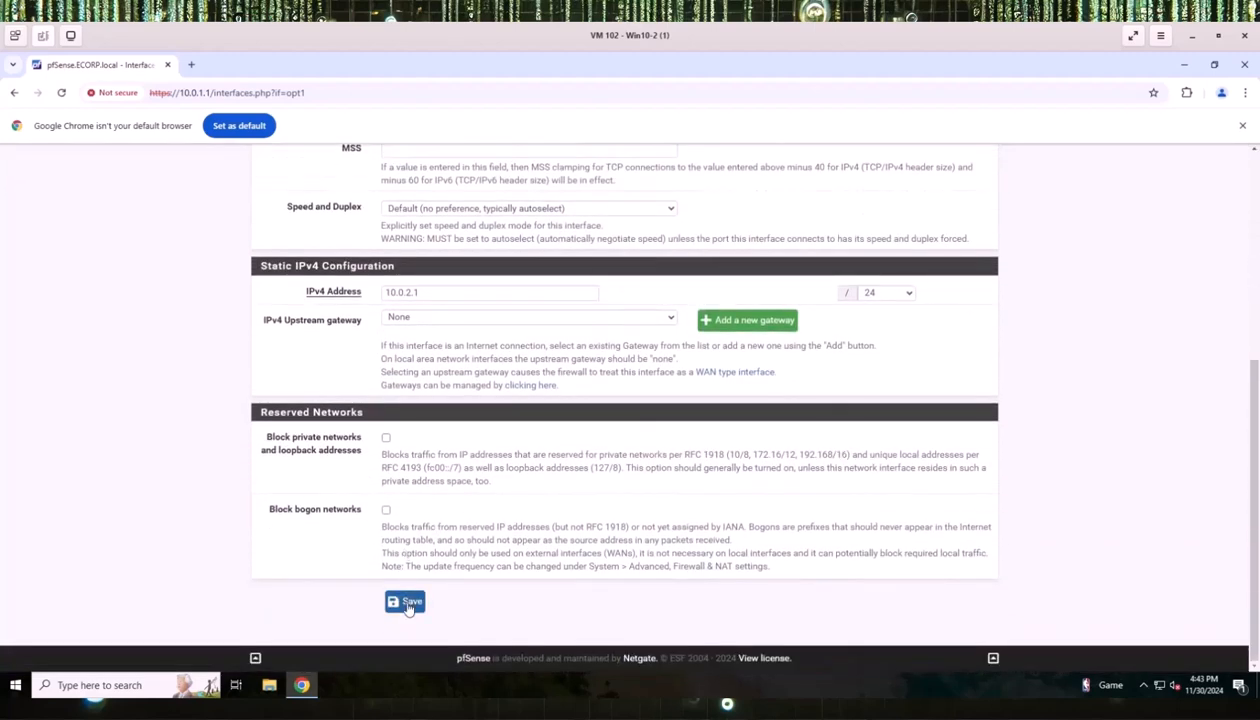
pyautogui.click(405, 602)
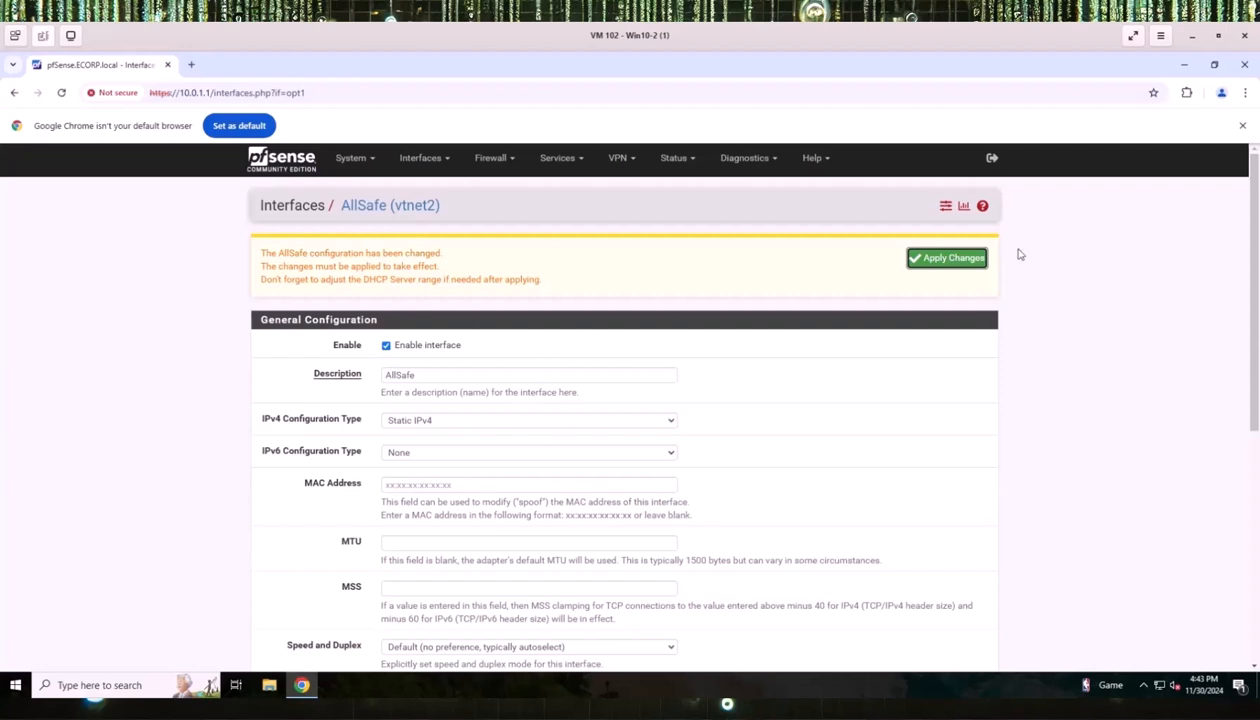
pyautogui.click(937, 261)
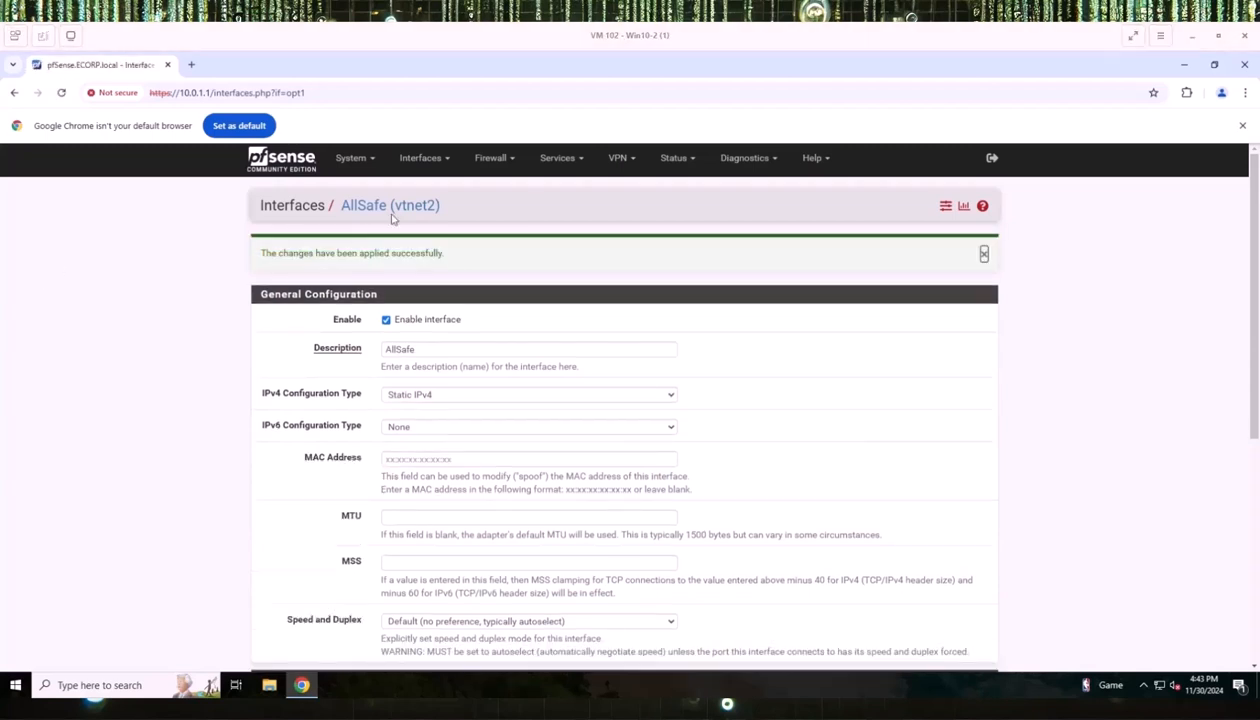
# Change the OPT2 interface description to AttackLAN, save it, and apply the change.
pyautogui.click(445, 160)
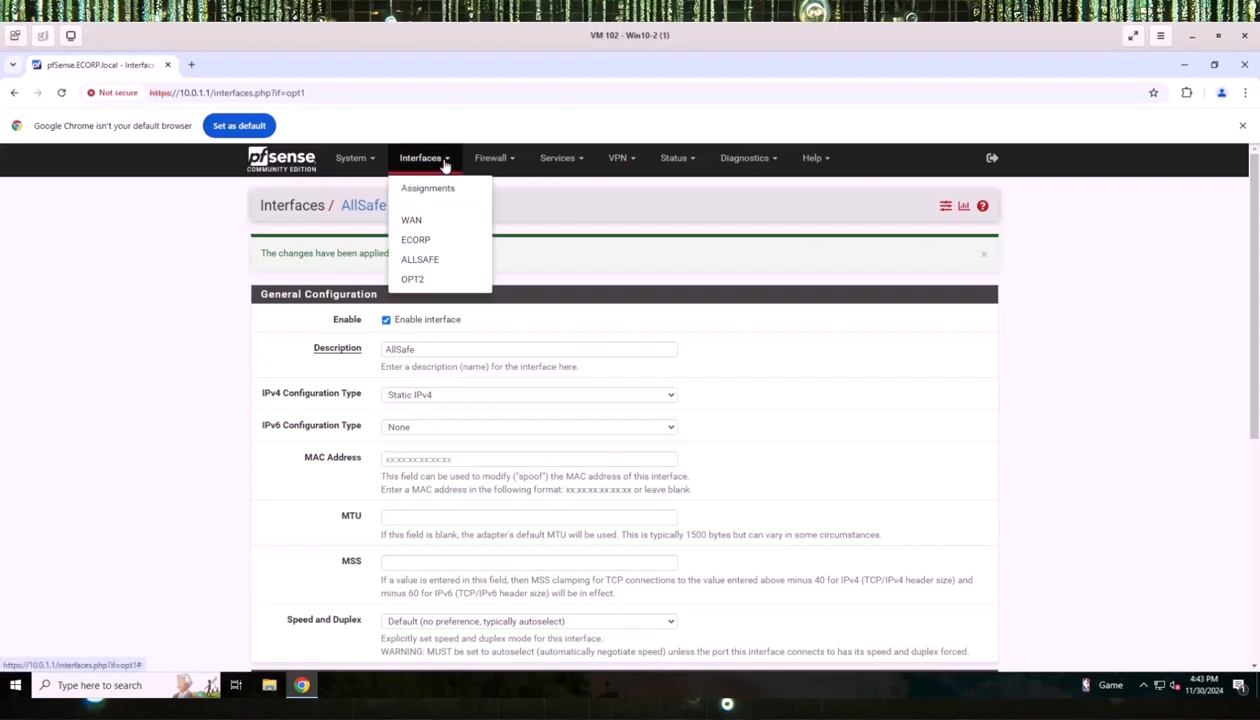
pyautogui.click(418, 279)
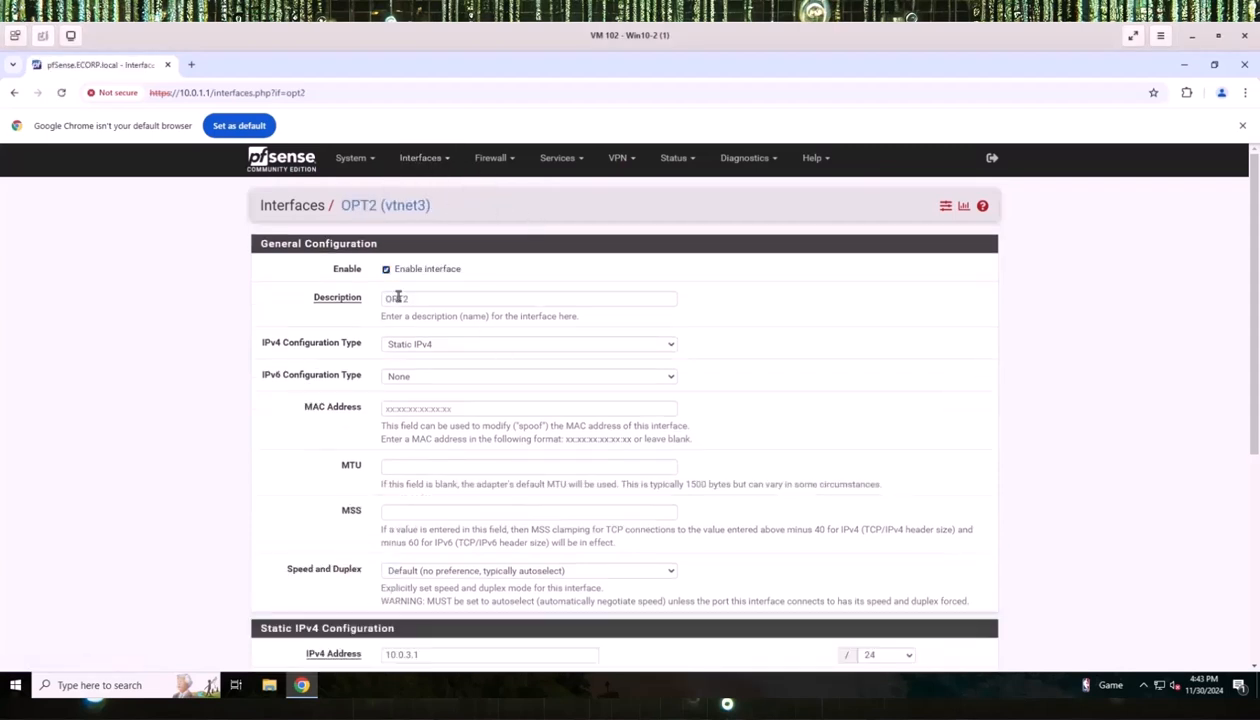
pyautogui.moveTo(416, 297); pyautogui.dragTo(385, 298)
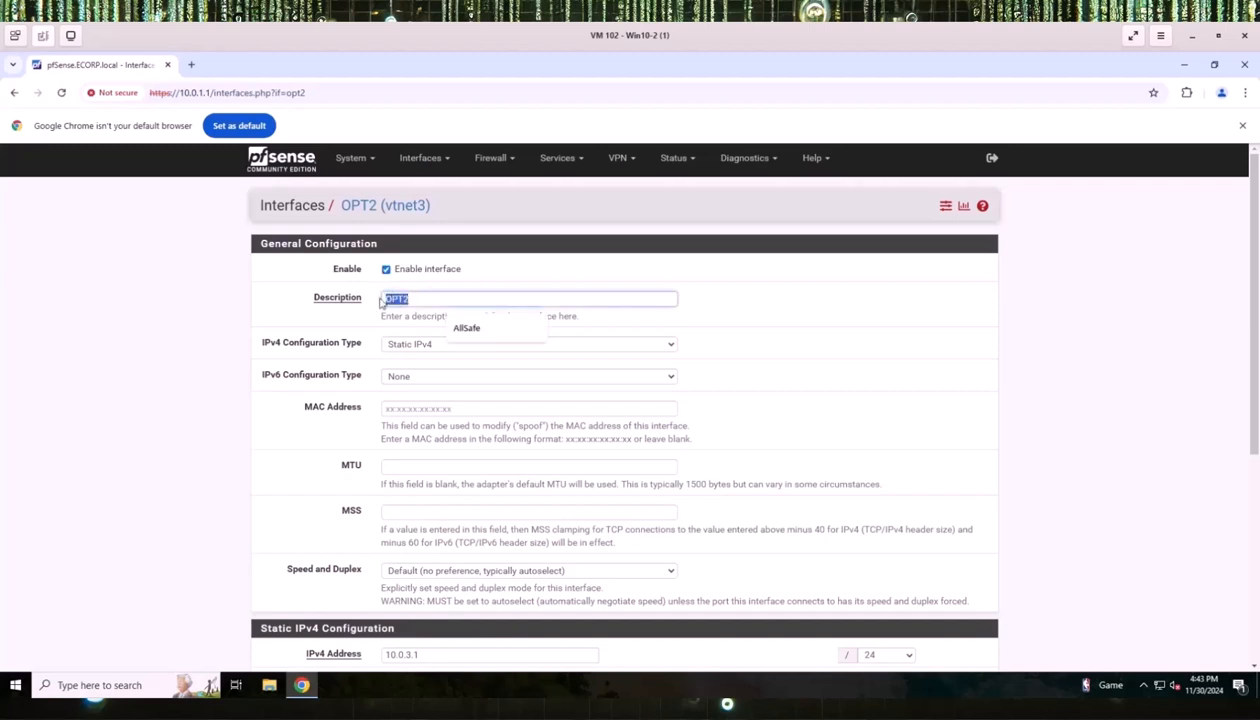
pyautogui.write('Attack ')
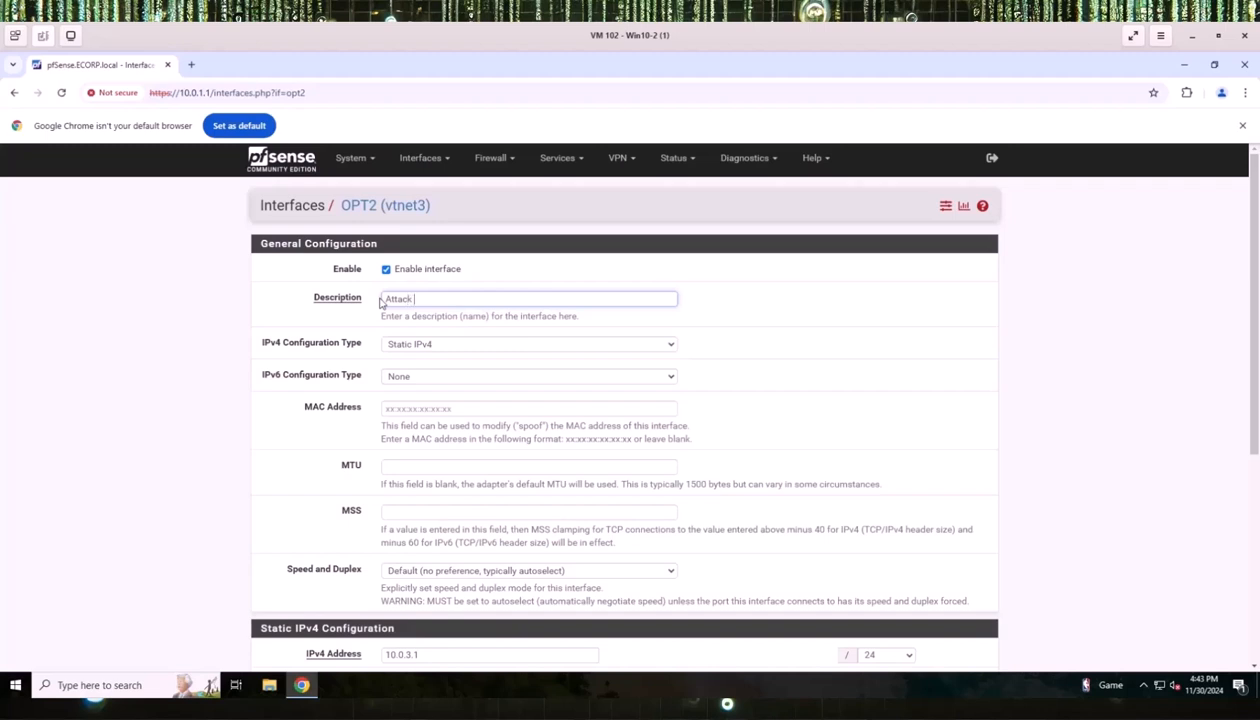
pyautogui.write('LAN')
pyautogui.scroll(-5, 428, 368)
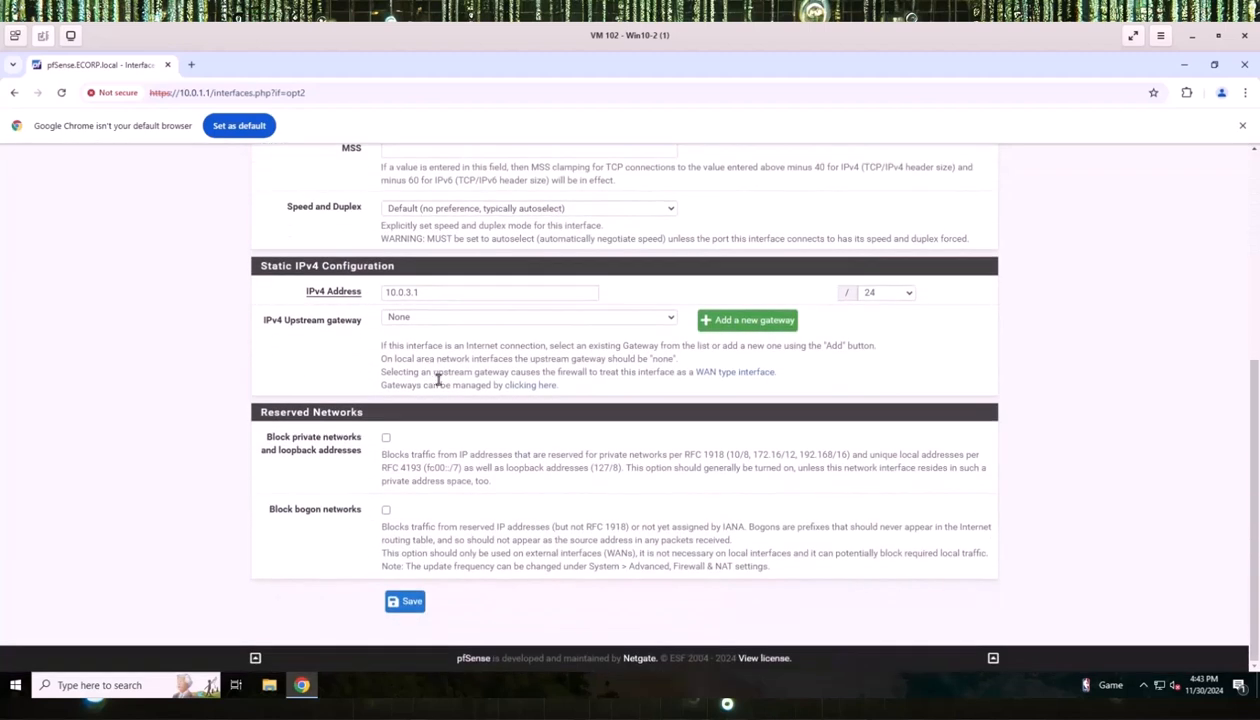
pyautogui.click(408, 605)
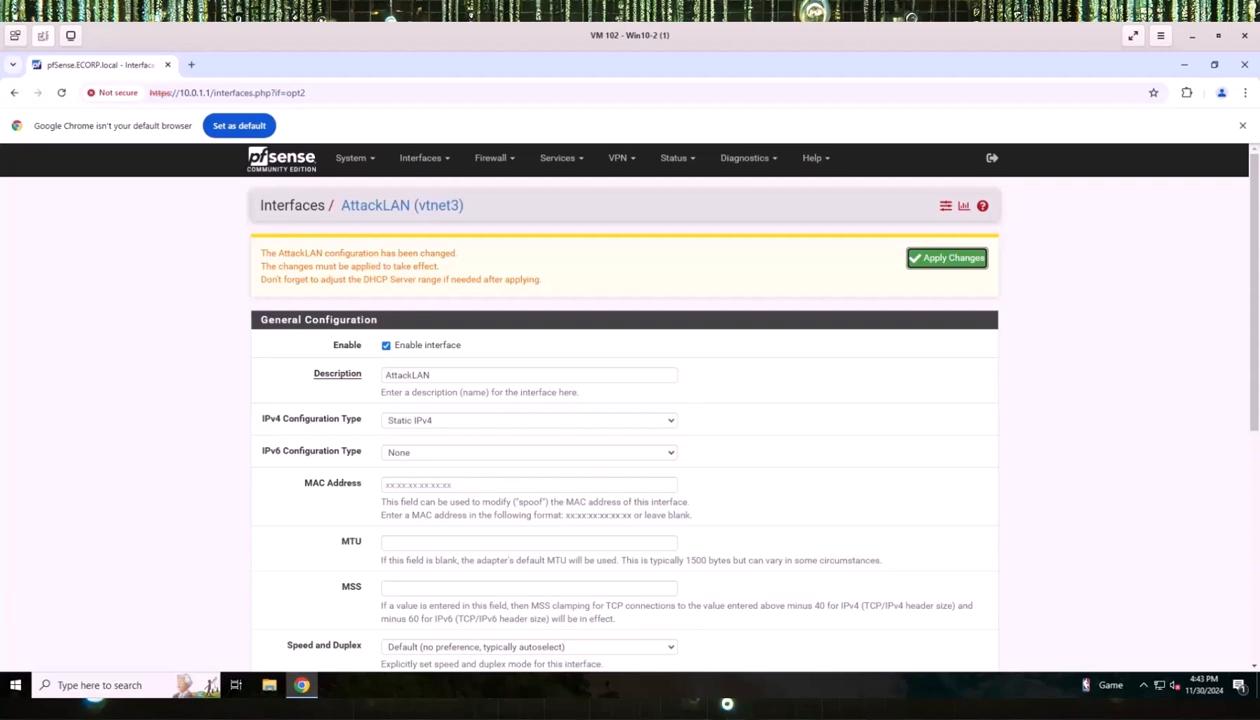
pyautogui.click(916, 262)
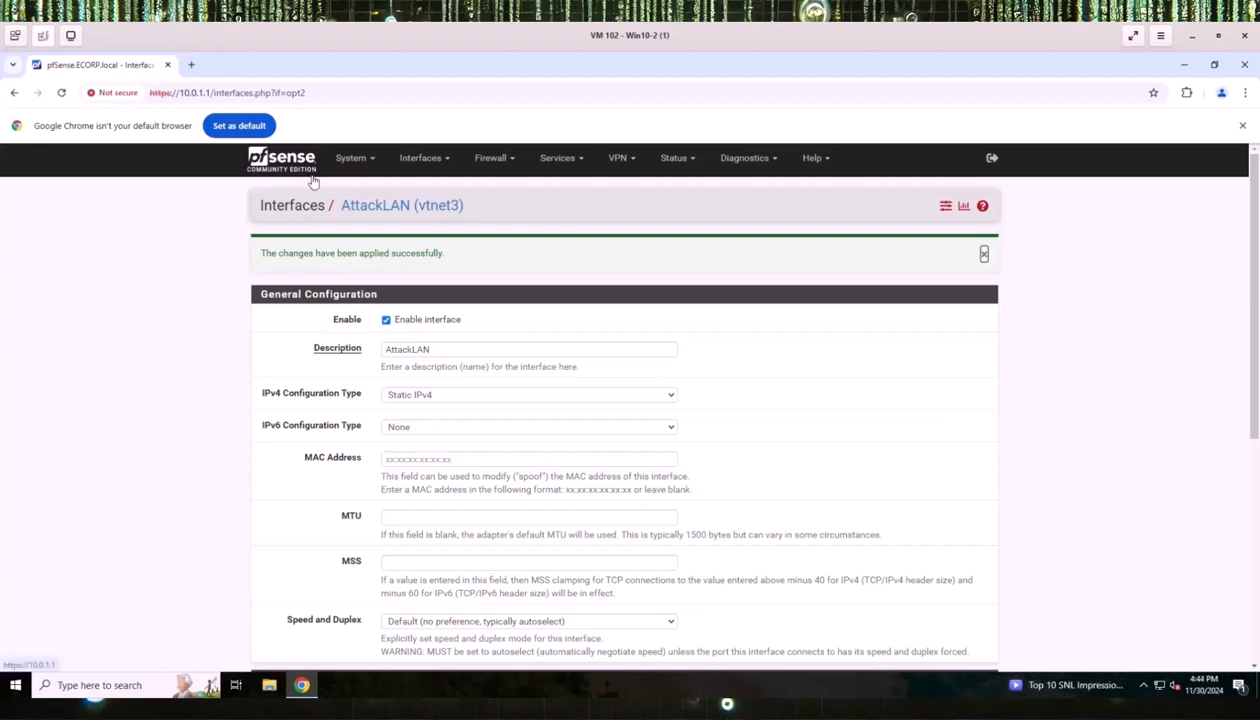
# In DNS Resolver General Settings, enable DHCP Registration and Static DHCP mapping registration.
pyautogui.click(563, 160)
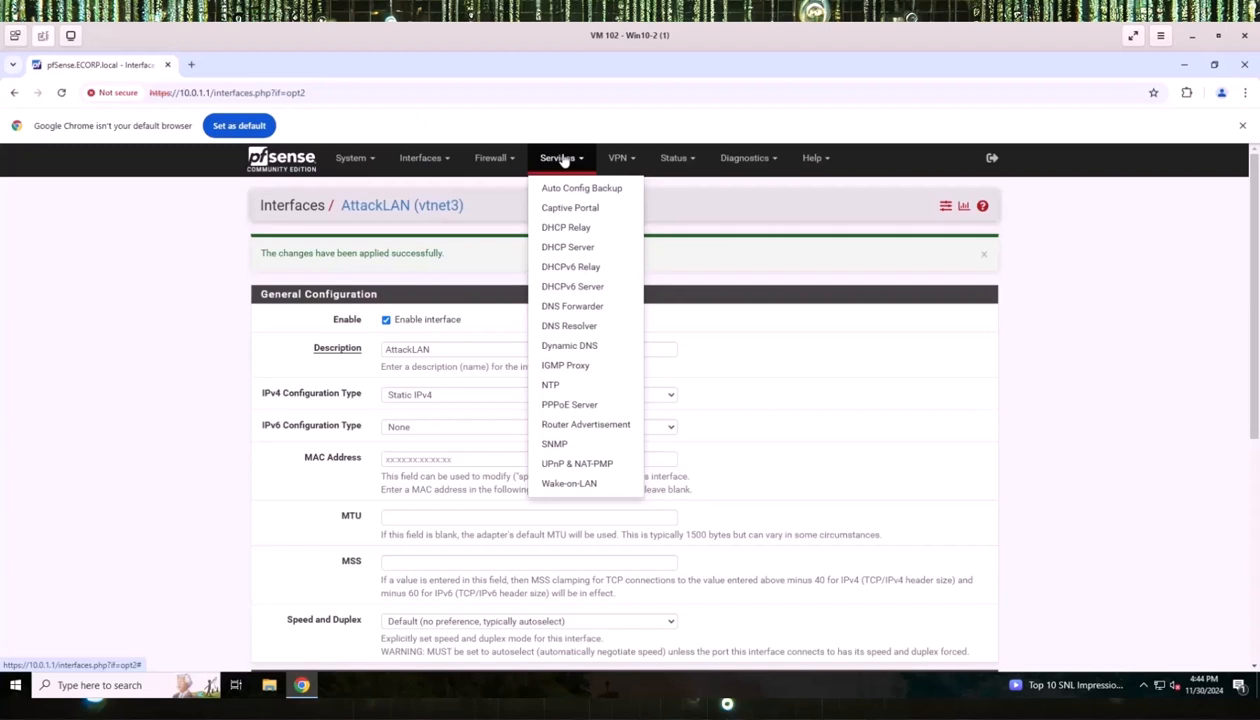
pyautogui.click(576, 327)
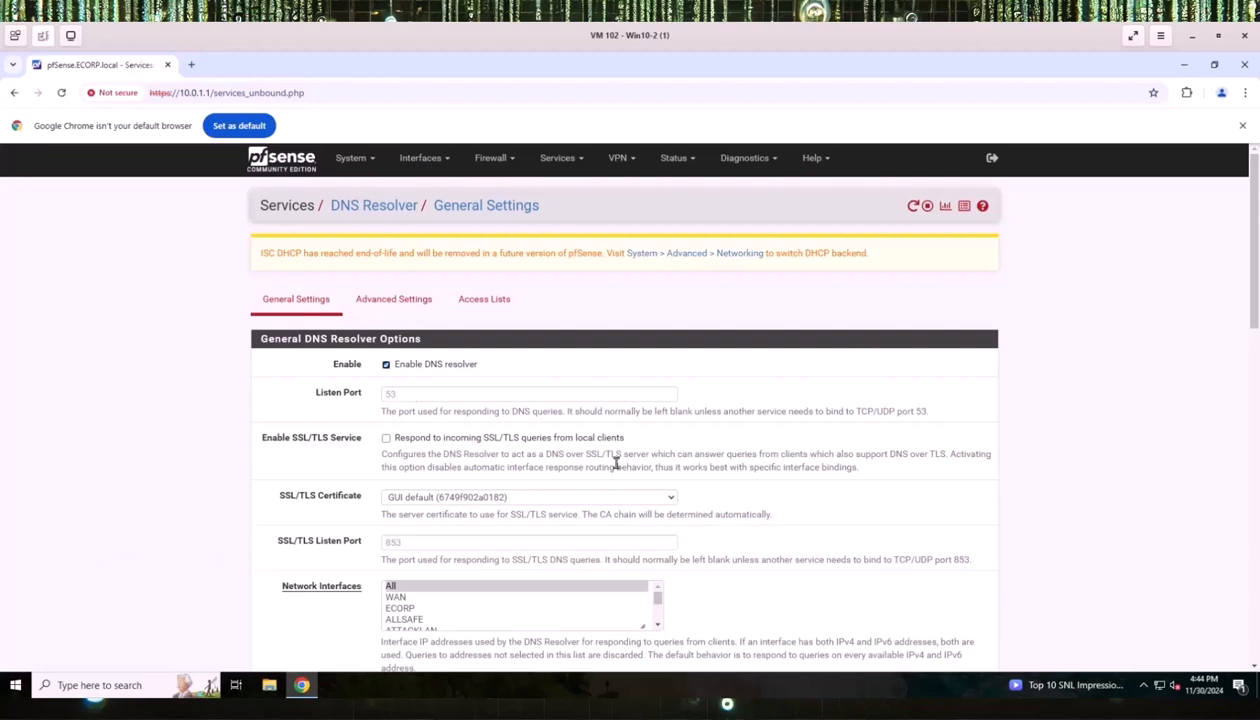
pyautogui.scroll(-6, 616, 458)
pyautogui.scroll(-3, 620, 472)
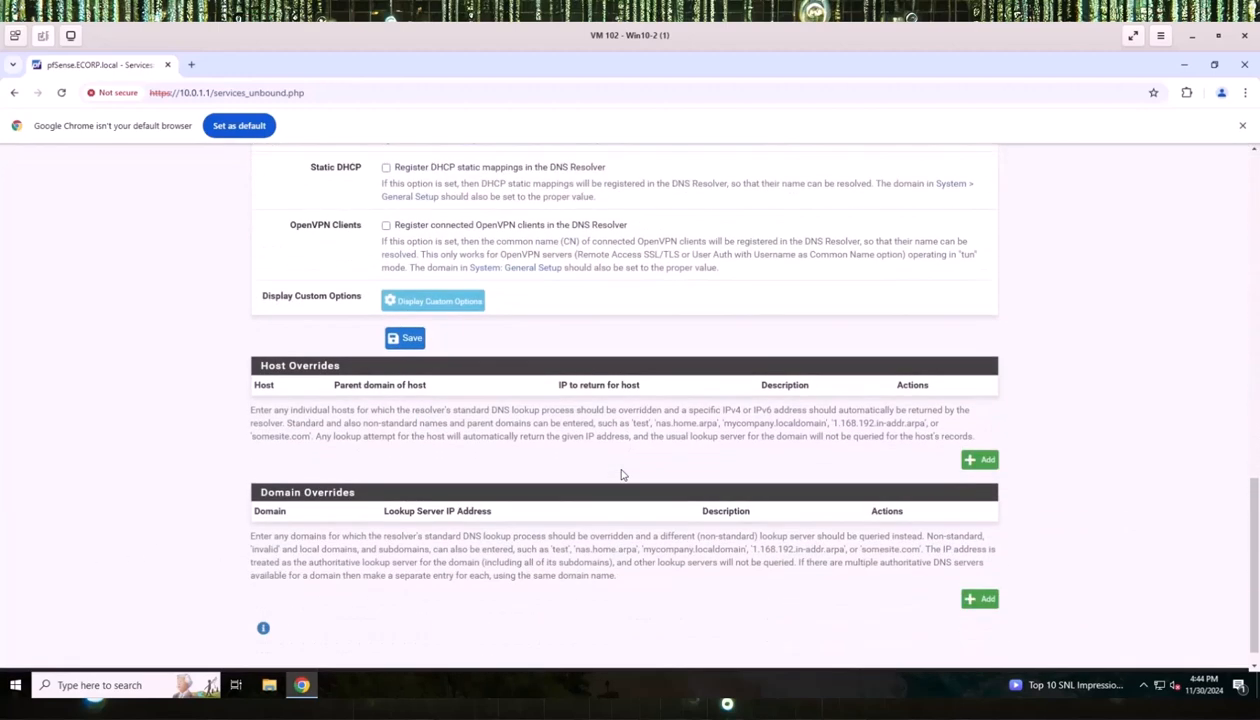
pyautogui.scroll(3, 620, 472)
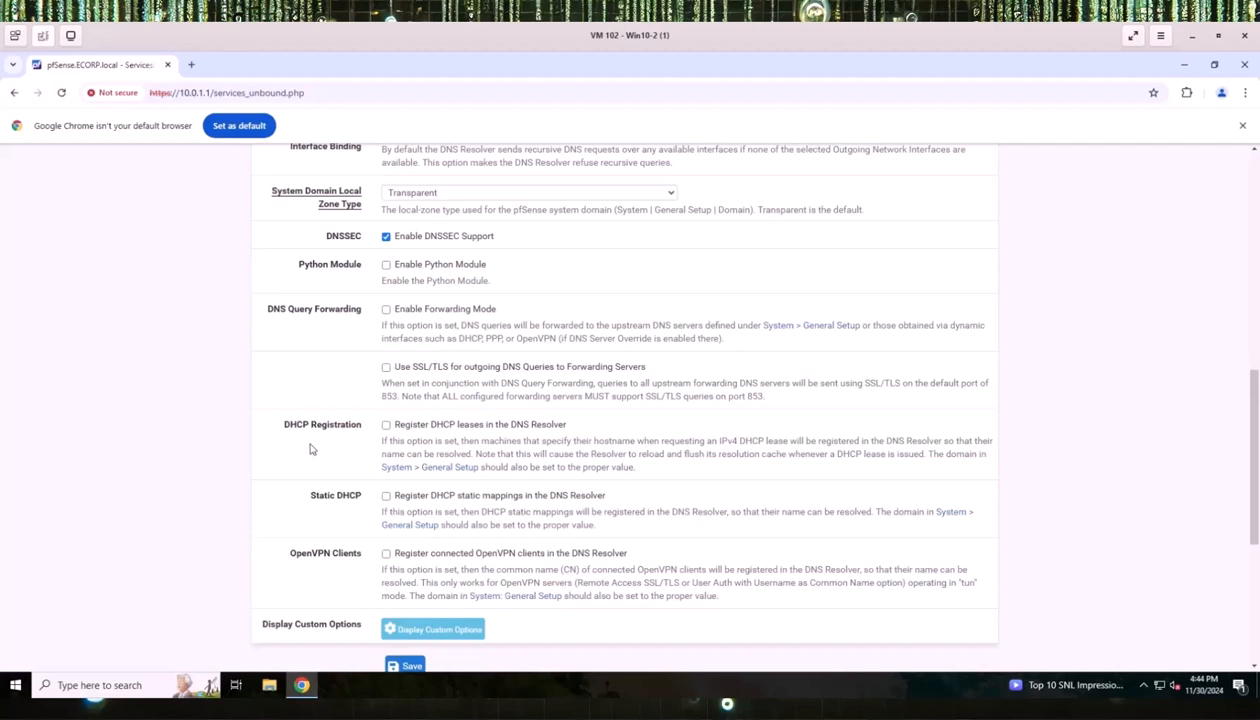
pyautogui.click(386, 425)
pyautogui.click(386, 497)
pyautogui.scroll(7, 295, 195)
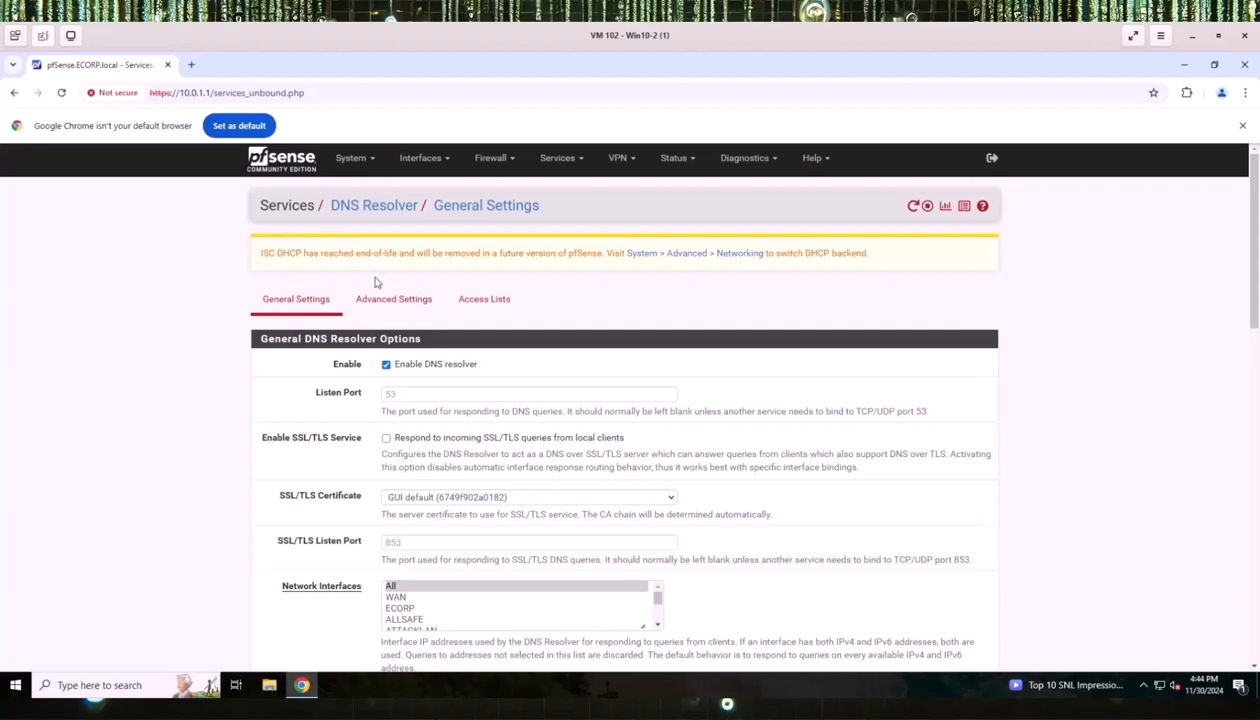
# Enable Prefetch Support and Prefetch DNS Key Support in DNS Resolver Advanced Settings, then save and apply.
pyautogui.click(382, 303)
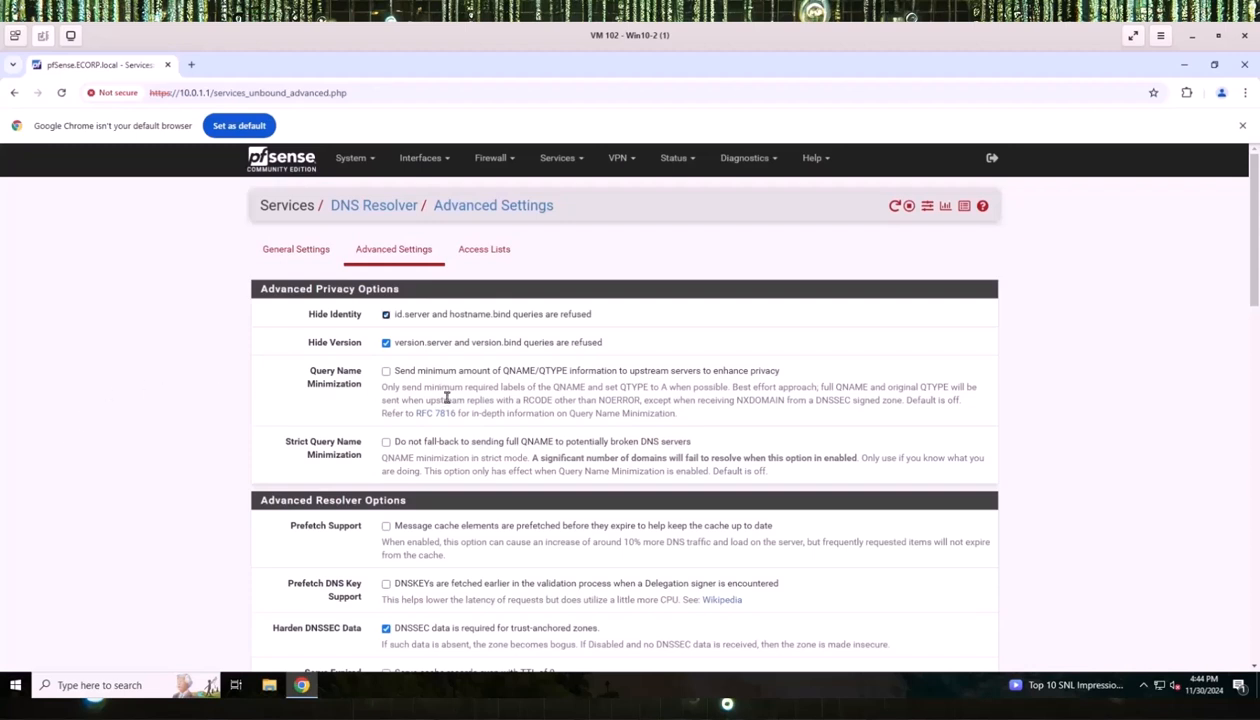
pyautogui.scroll(-2, 447, 398)
pyautogui.click(386, 395)
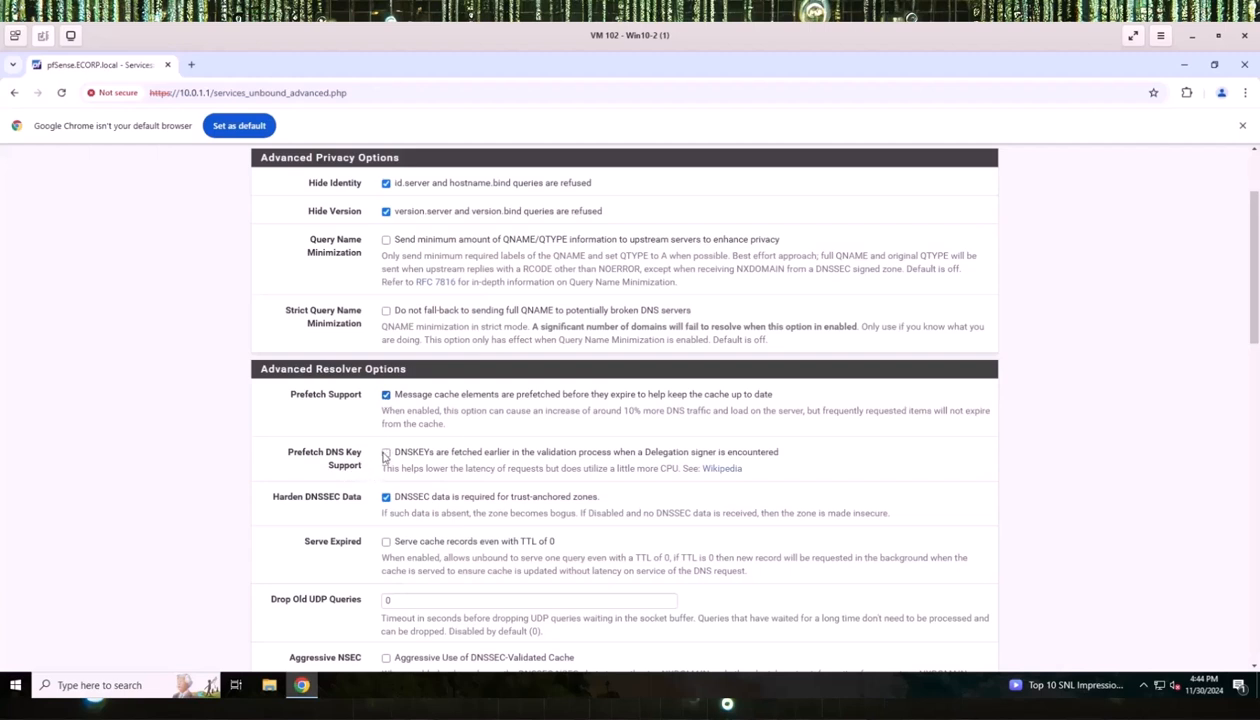
pyautogui.click(386, 453)
pyautogui.scroll(-4, 415, 522)
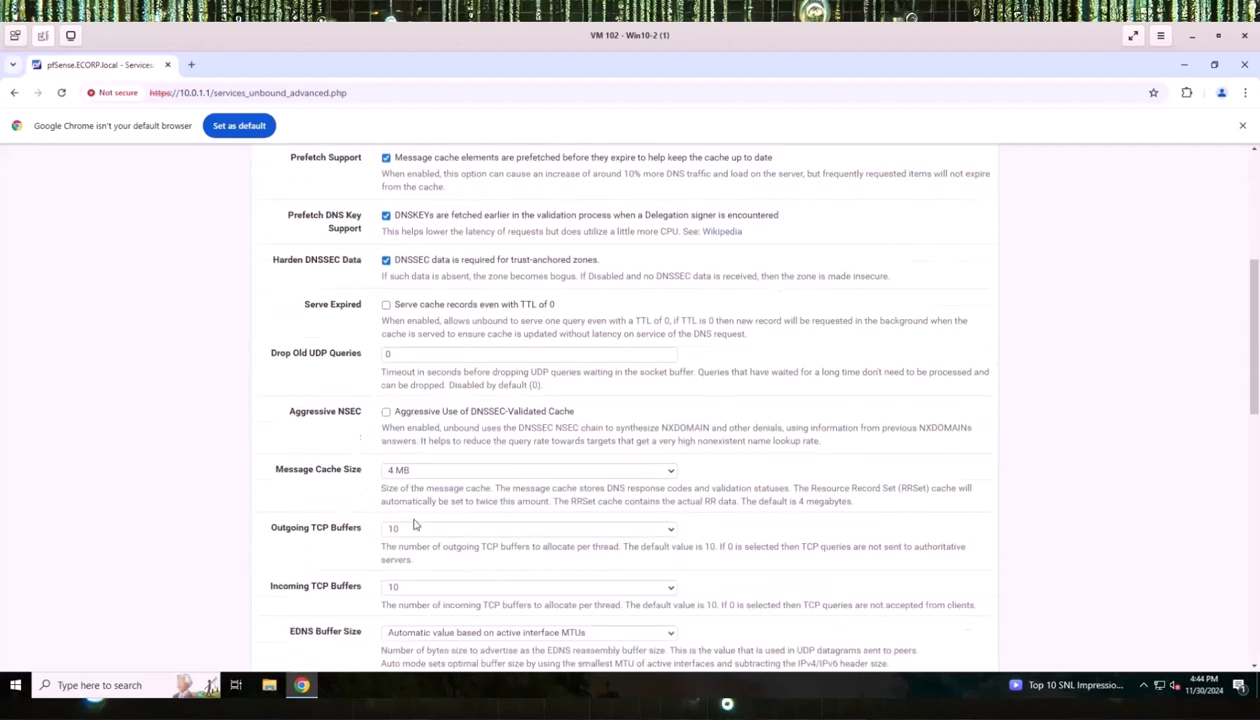
pyautogui.scroll(-11, 415, 525)
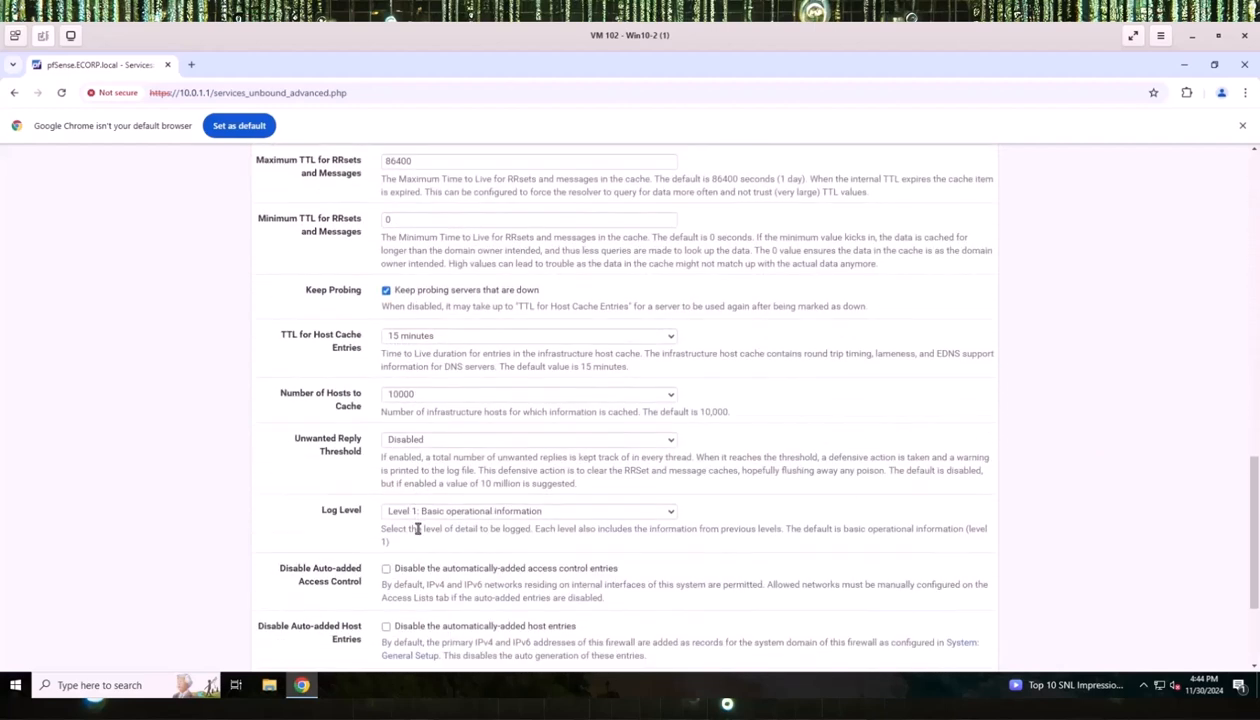
pyautogui.scroll(-3, 418, 529)
pyautogui.click(400, 600)
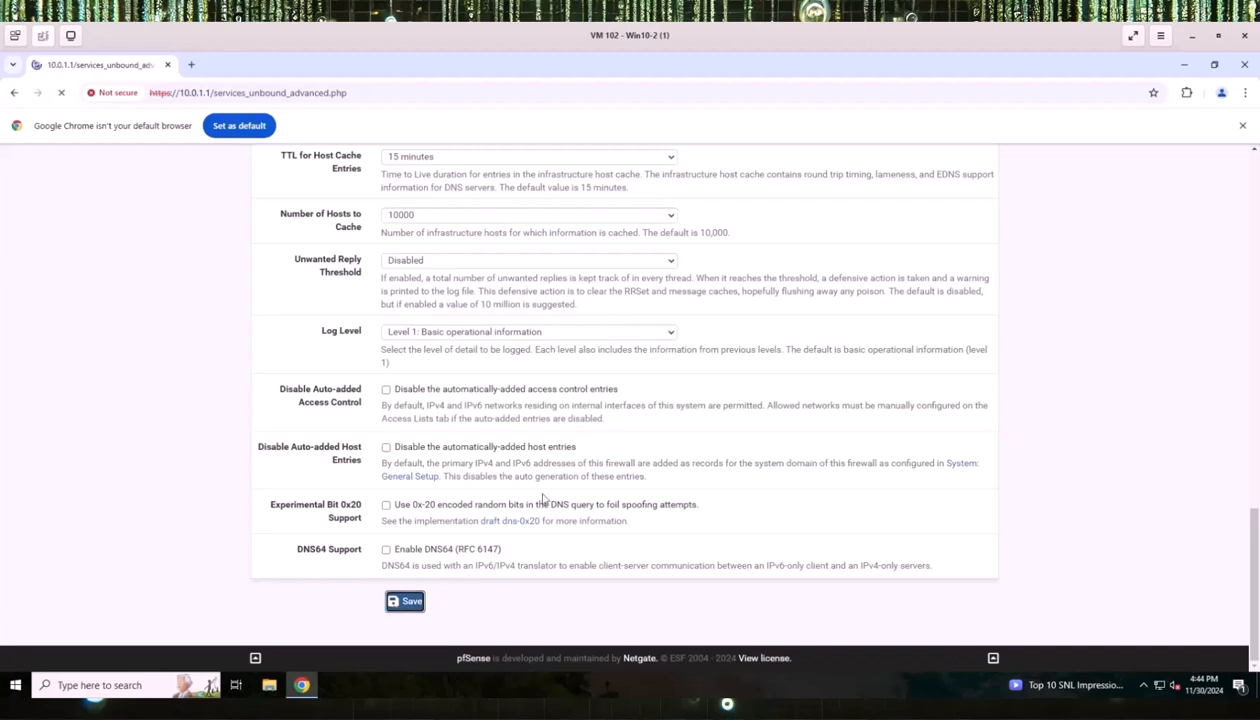
pyautogui.click(940, 261)
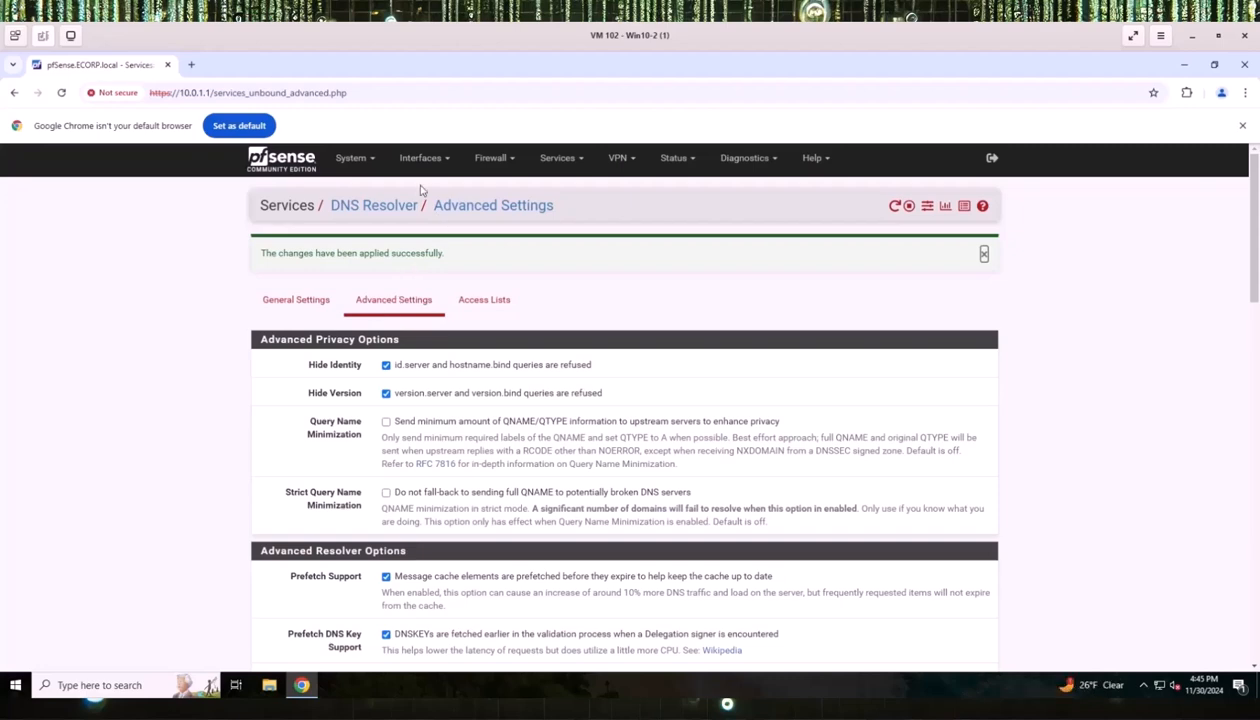
# Check Disable hardware checksum offload under System > Advanced > Networking, save, and confirm the reboot.
pyautogui.click(352, 160)
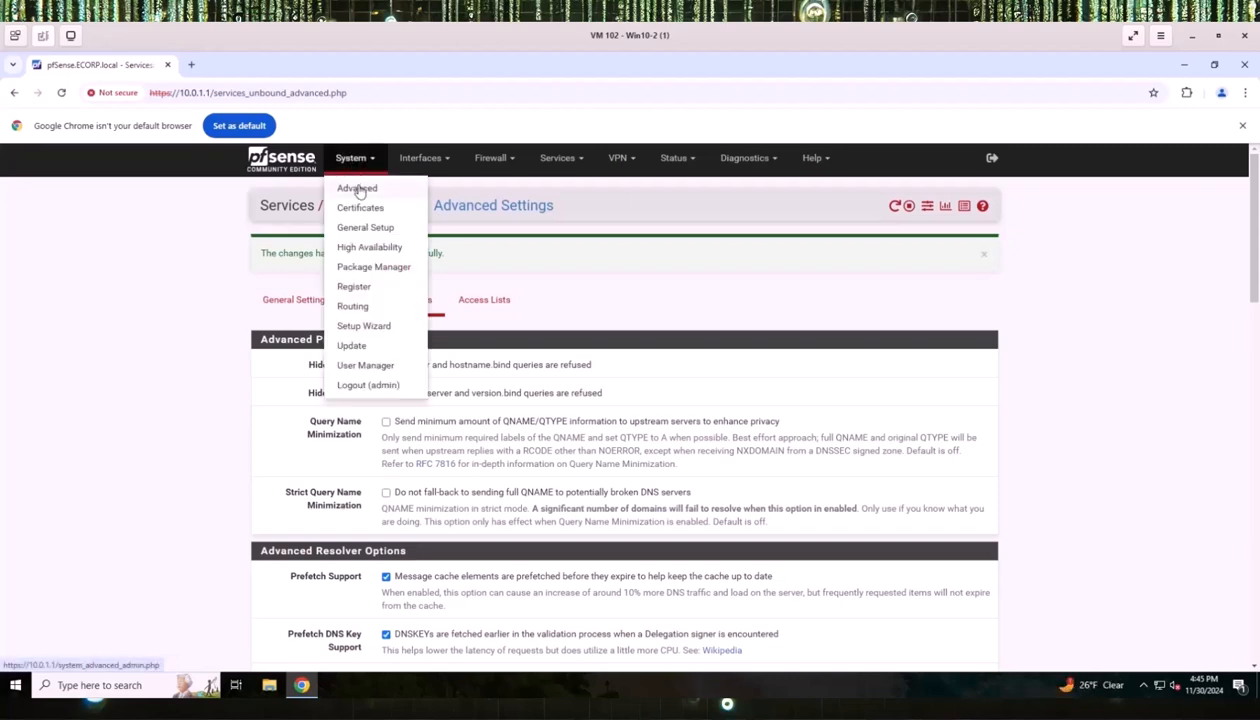
pyautogui.click(357, 188)
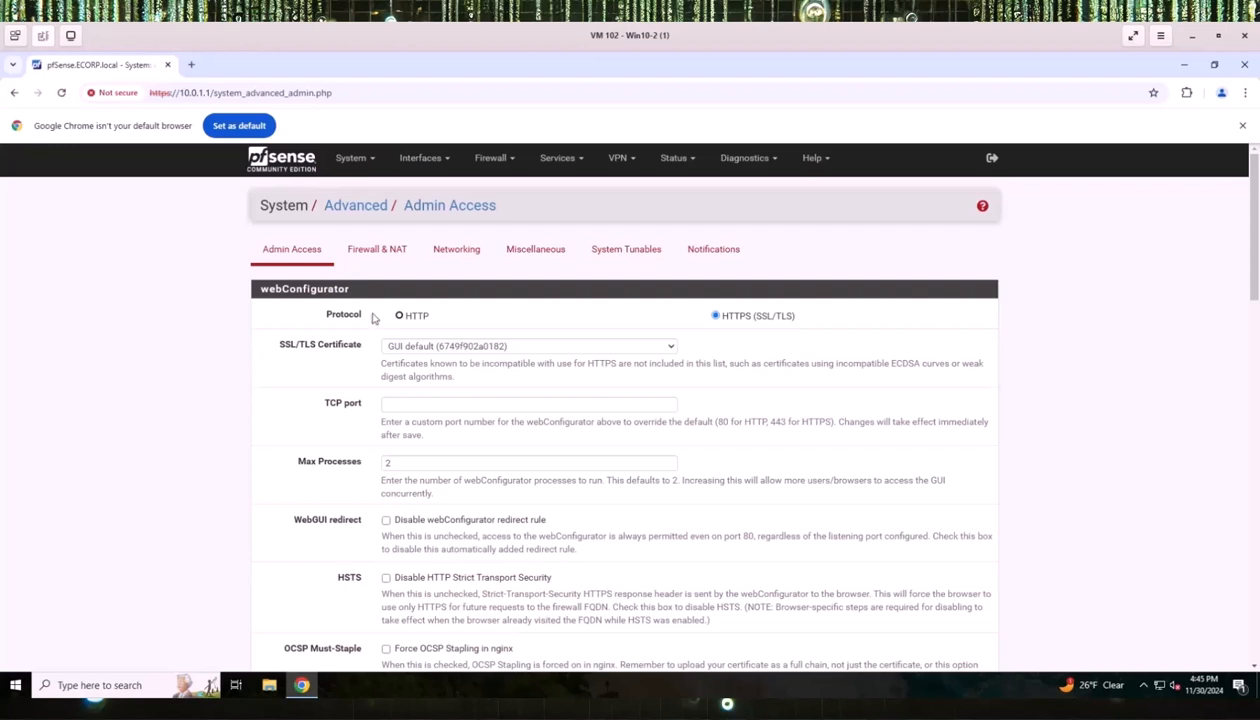
pyautogui.click(437, 252)
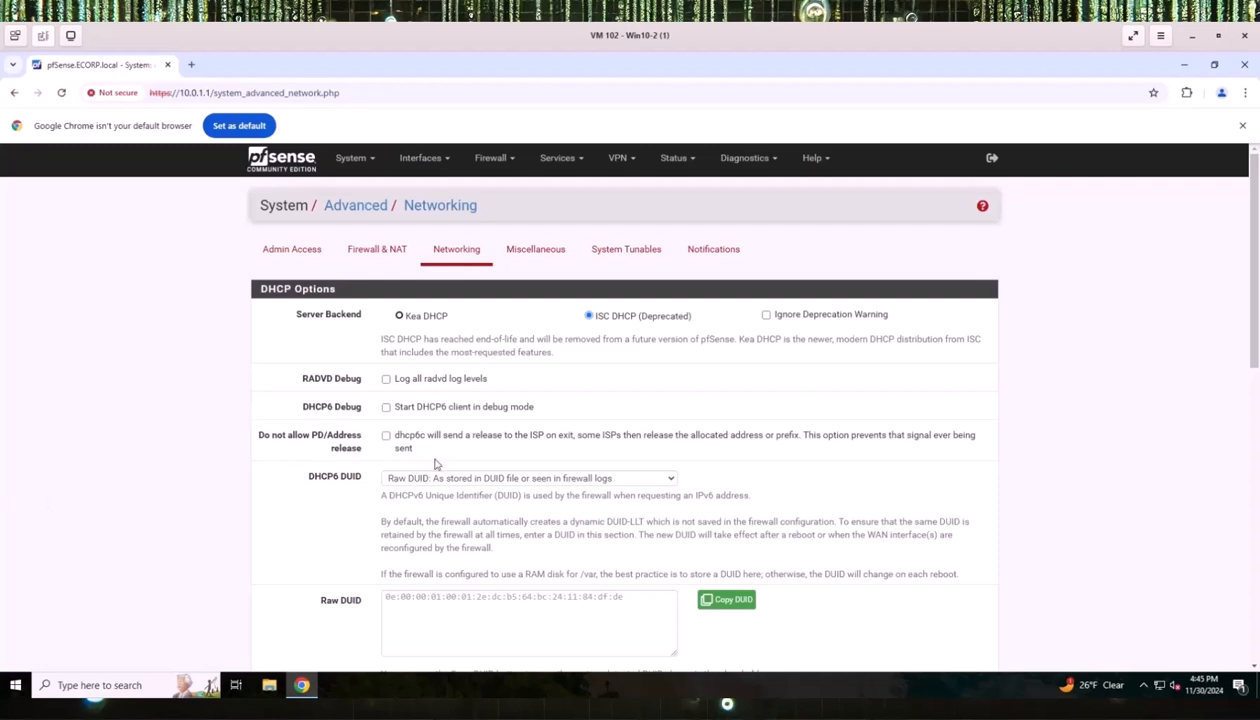
pyautogui.scroll(-1, 435, 463)
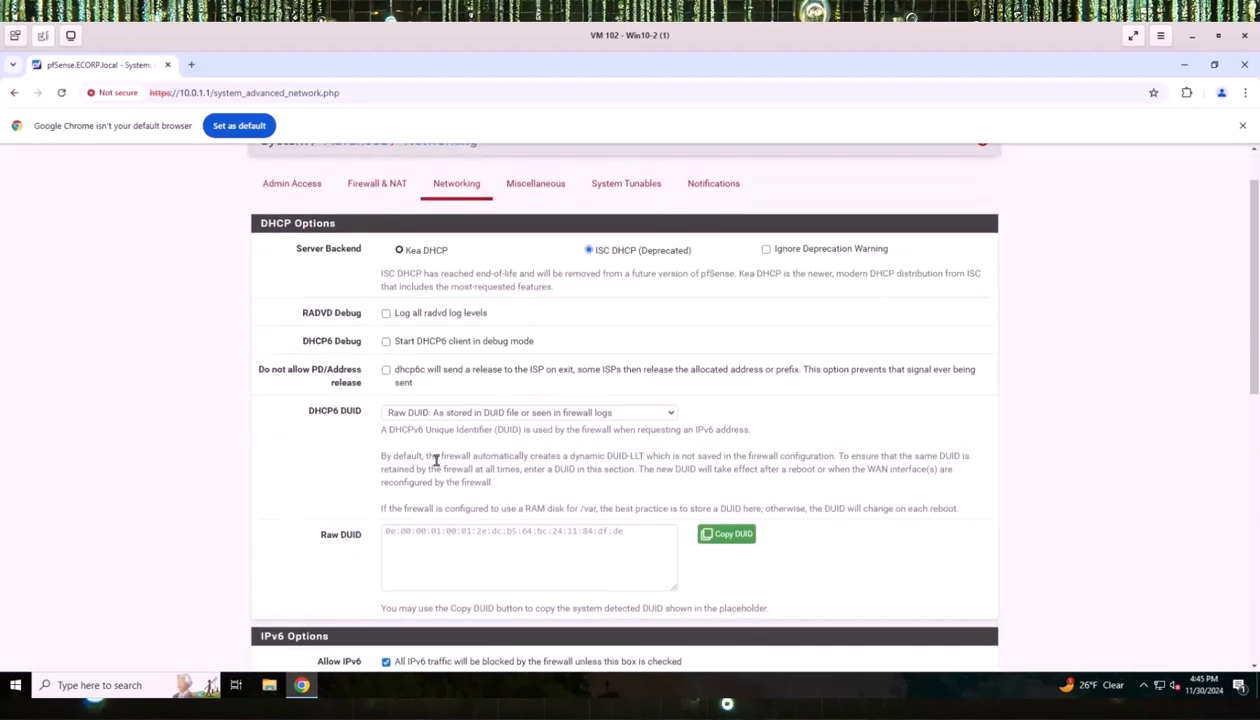
pyautogui.scroll(-2, 436, 458)
pyautogui.scroll(-4, 437, 460)
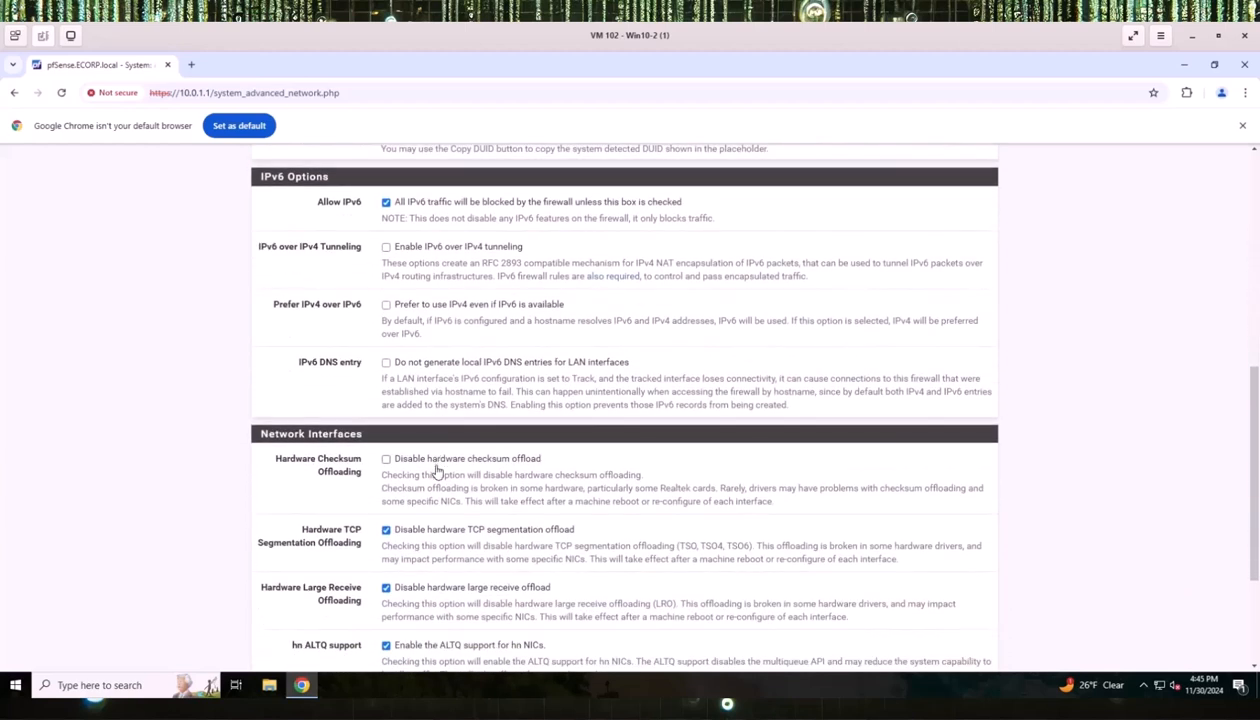
pyautogui.scroll(-1, 436, 471)
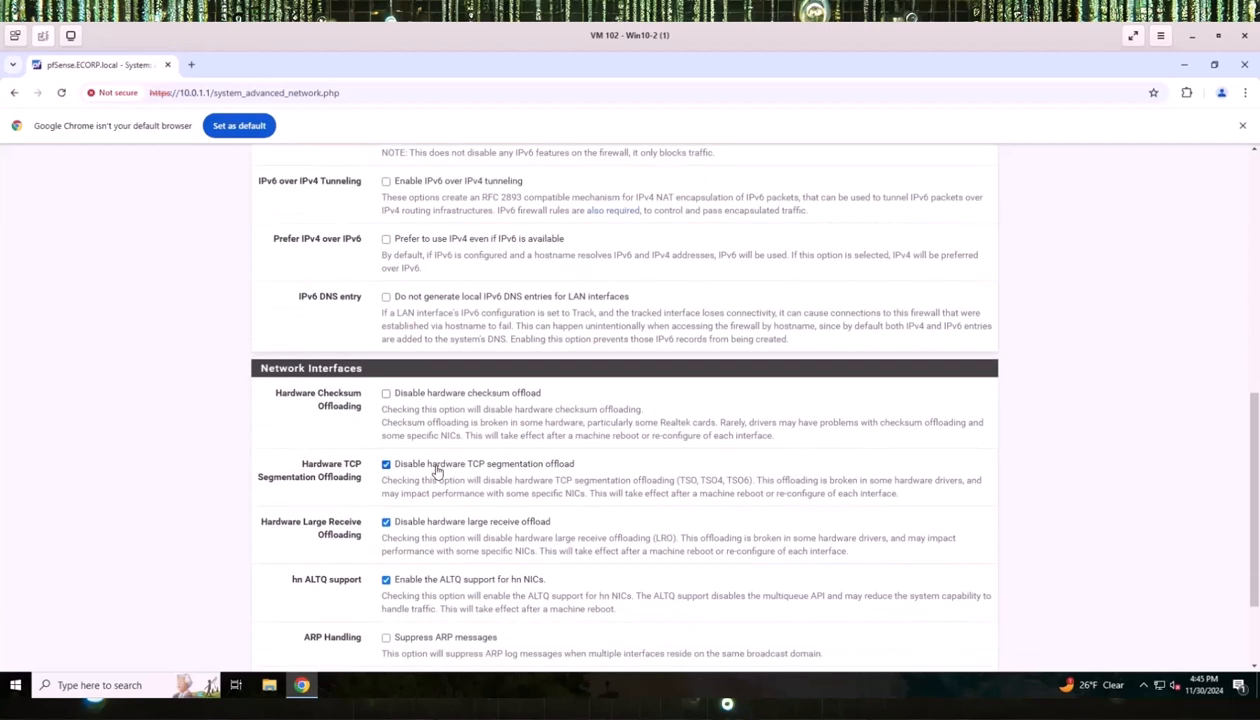
pyautogui.click(386, 393)
pyautogui.scroll(-2, 484, 458)
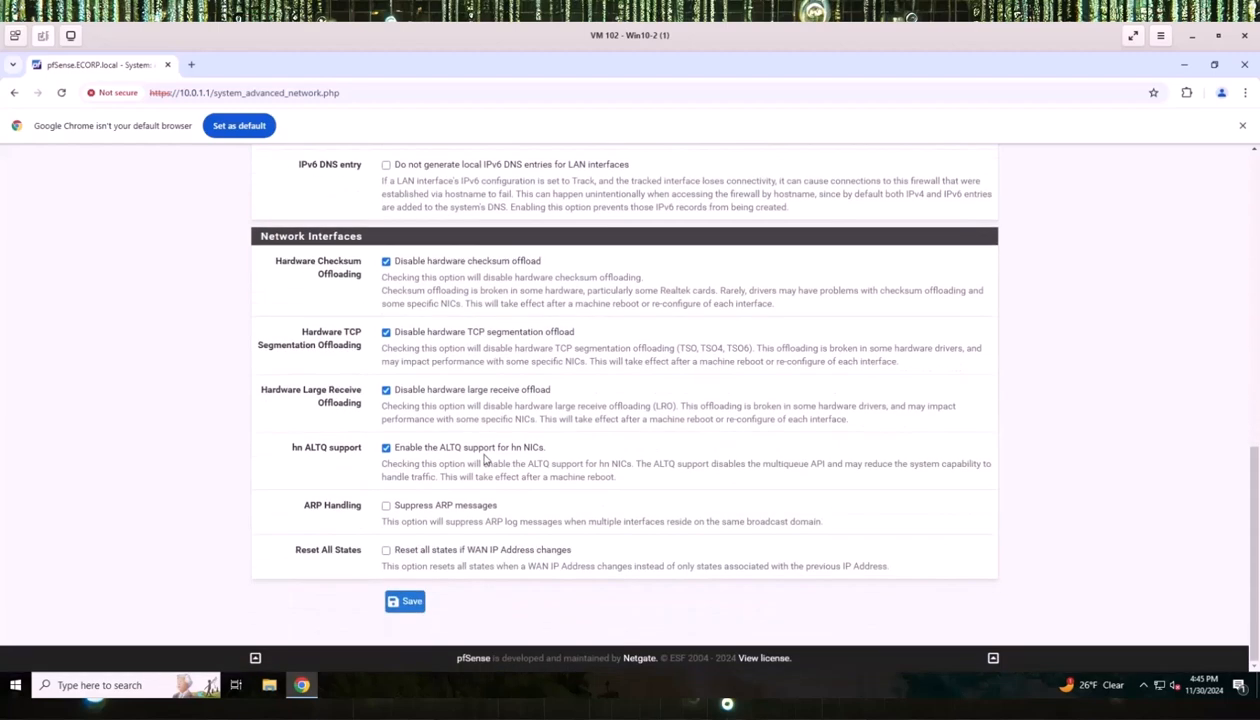
pyautogui.click(417, 606)
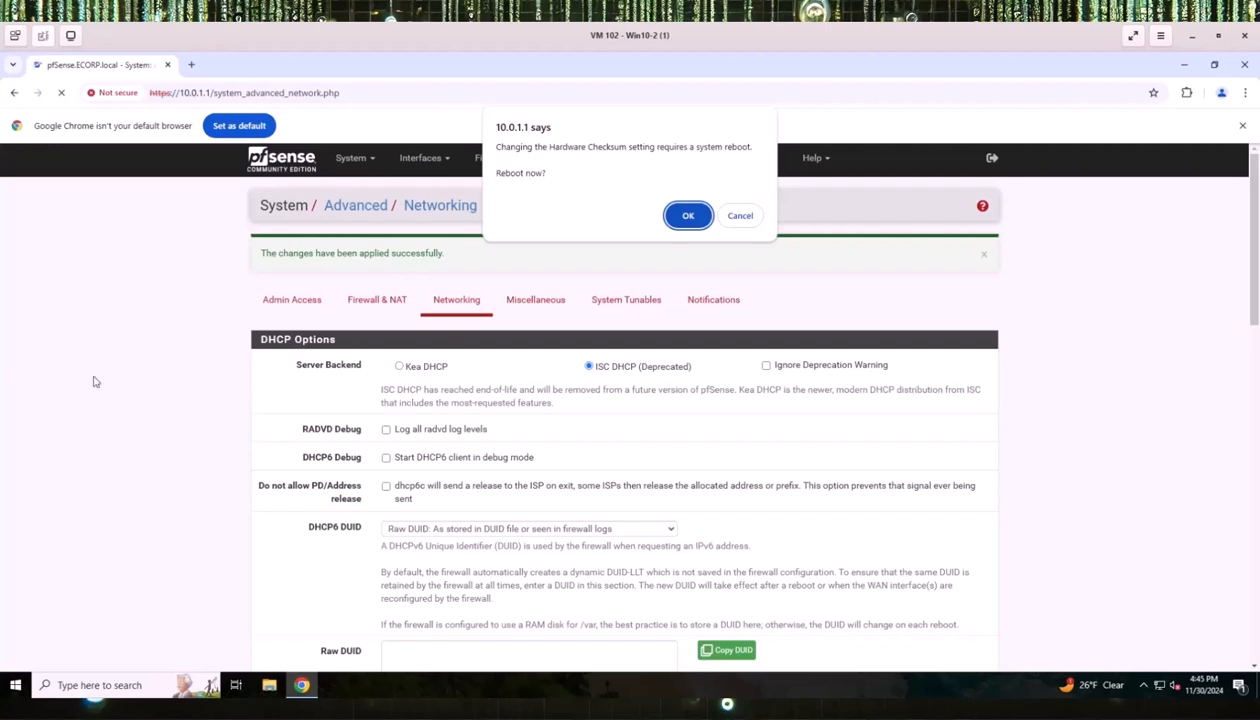
pyautogui.click(680, 215)
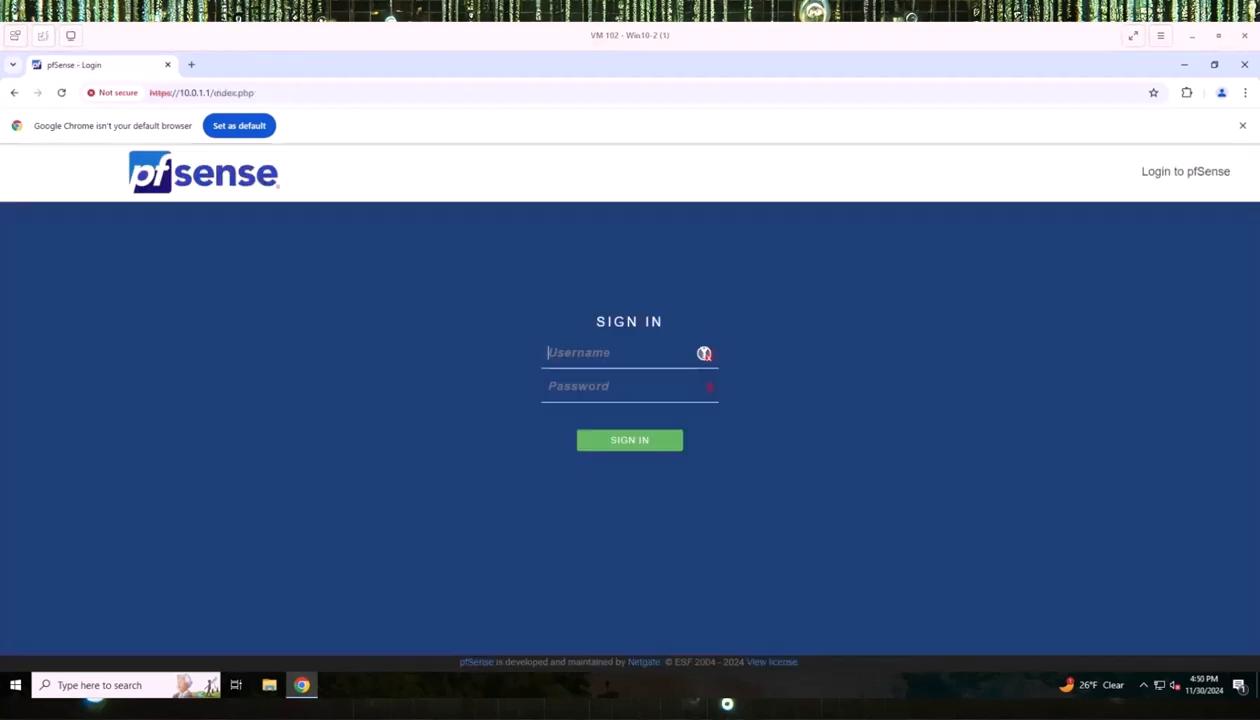
# Enter the admin username and the account password on the sign-in page.
pyautogui.click(556, 355)
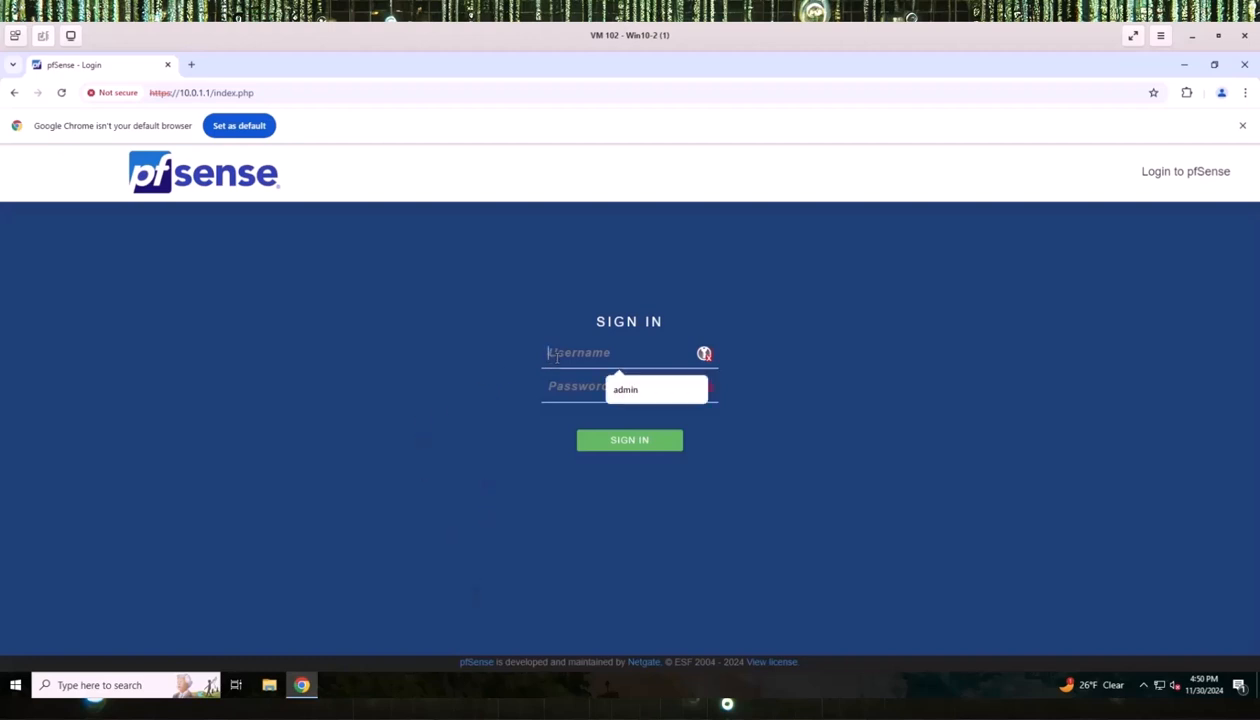
pyautogui.write('admin')
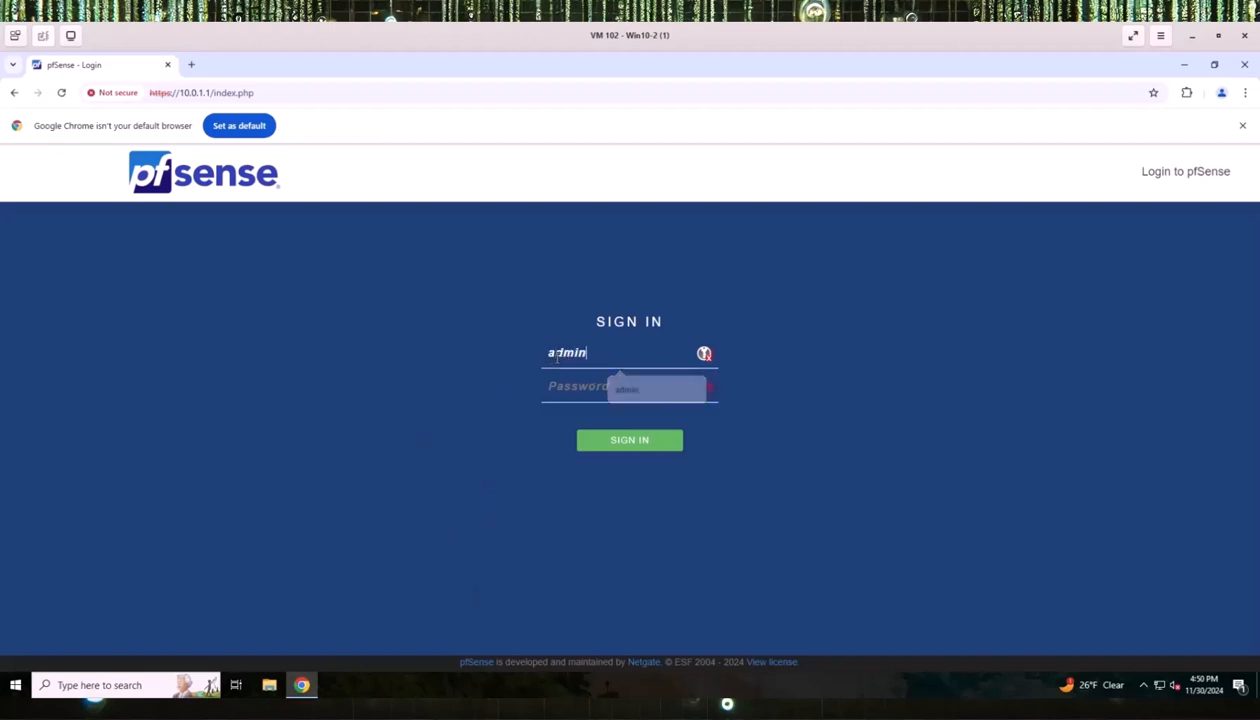
pyautogui.press('Tab')
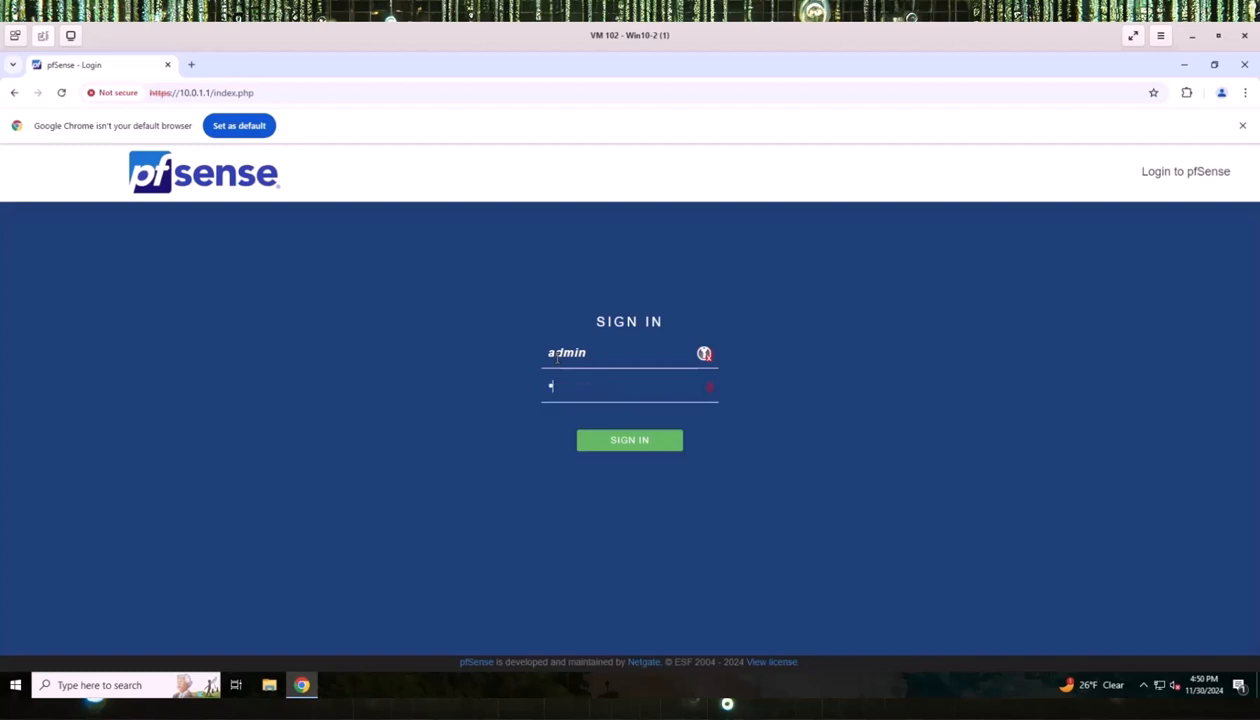
pyautogui.write('pfsense12')
# Sign in and open the Status > DHCP Leases page.
pyautogui.click(613, 441)
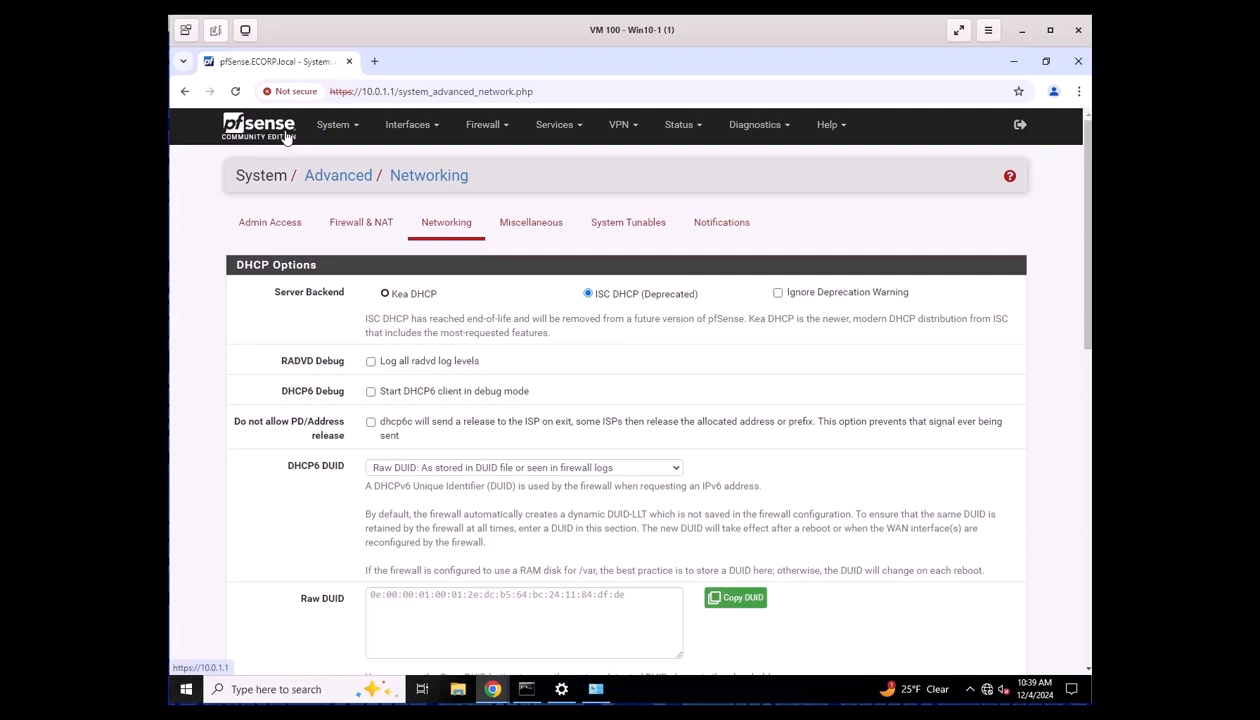
pyautogui.click(678, 131)
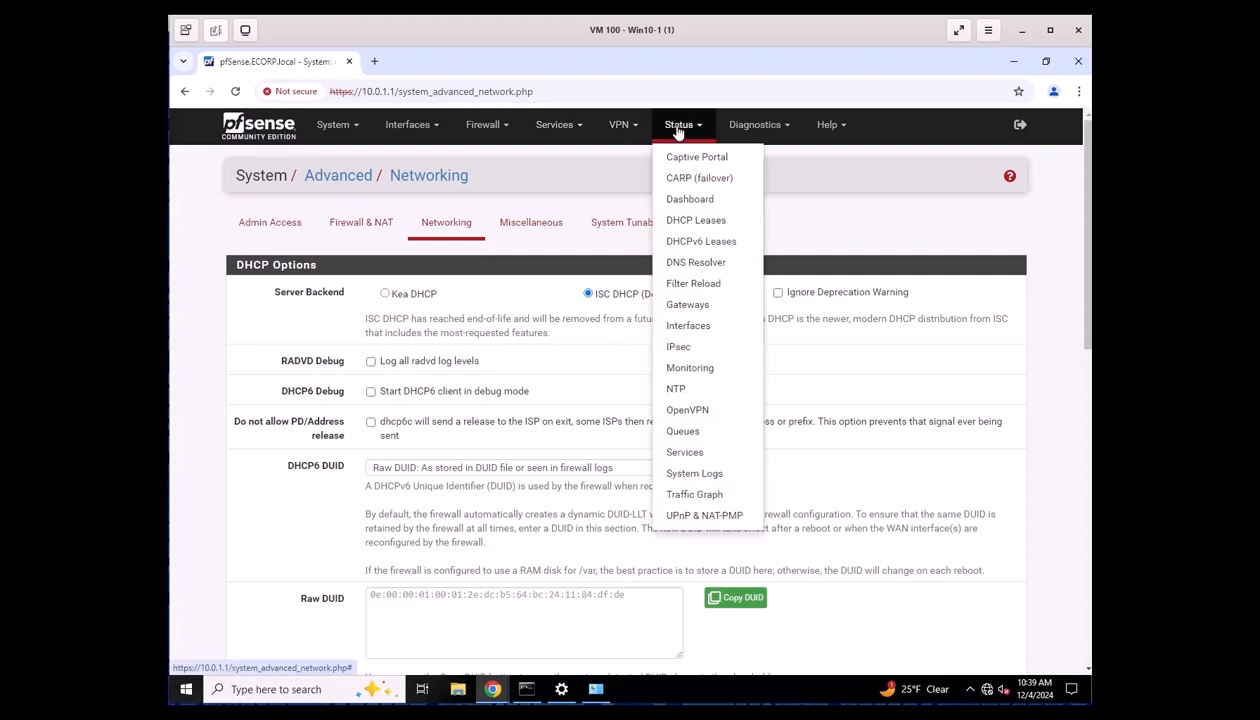
pyautogui.click(707, 222)
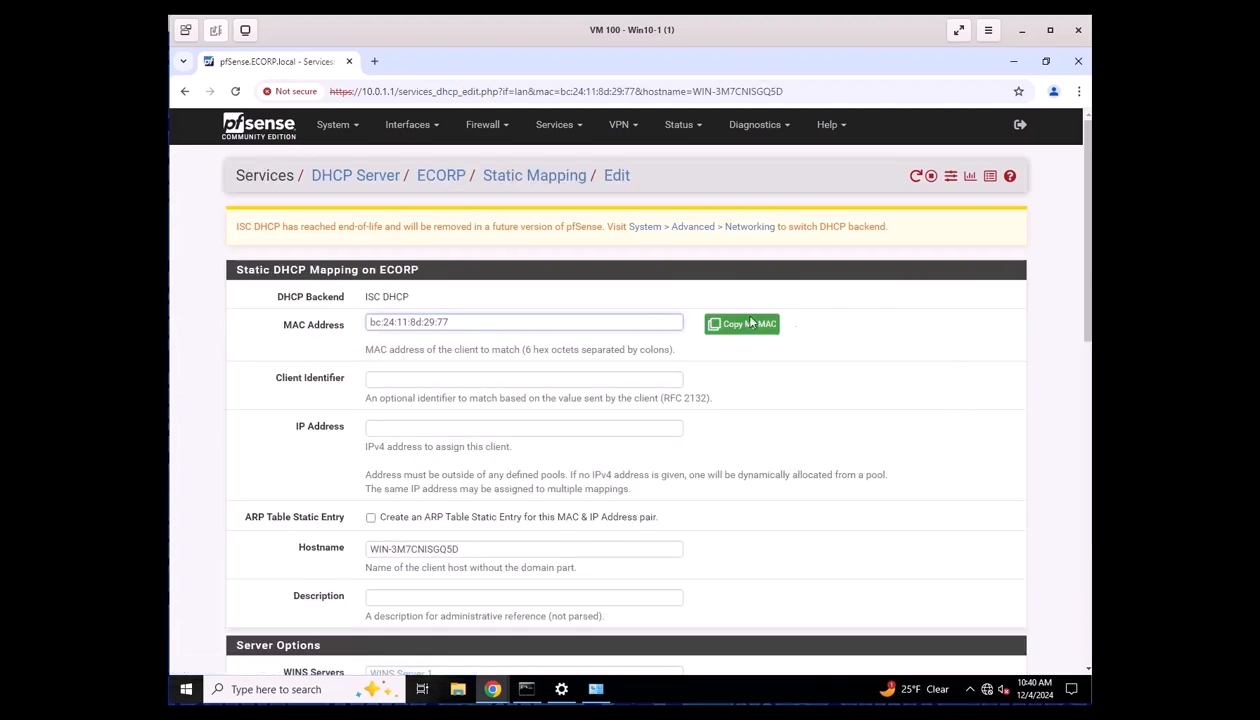
# Enter 10.0.1.5 as the reserved IP address, save the static mapping, and apply the DHCP changes.
pyautogui.click(401, 429)
pyautogui.write('10.0')
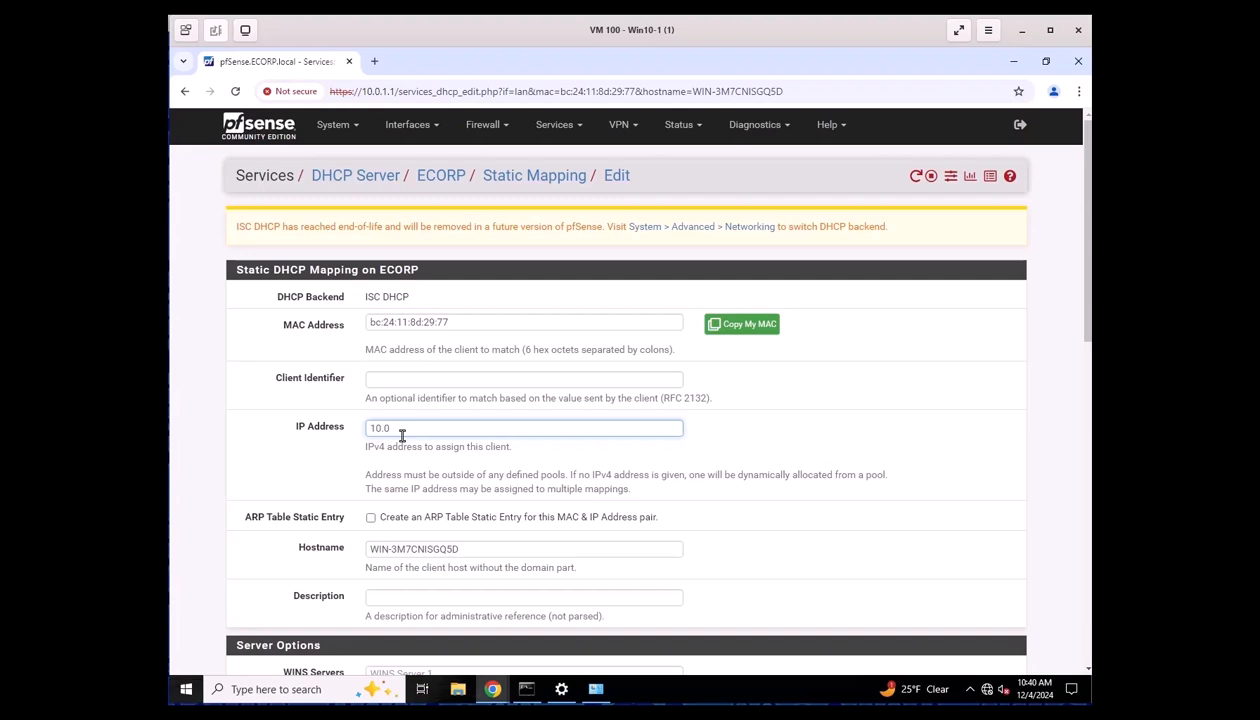
pyautogui.write('.1.5')
pyautogui.scroll(-1, 778, 475)
pyautogui.scroll(1, 778, 480)
pyautogui.scroll(-12, 403, 435)
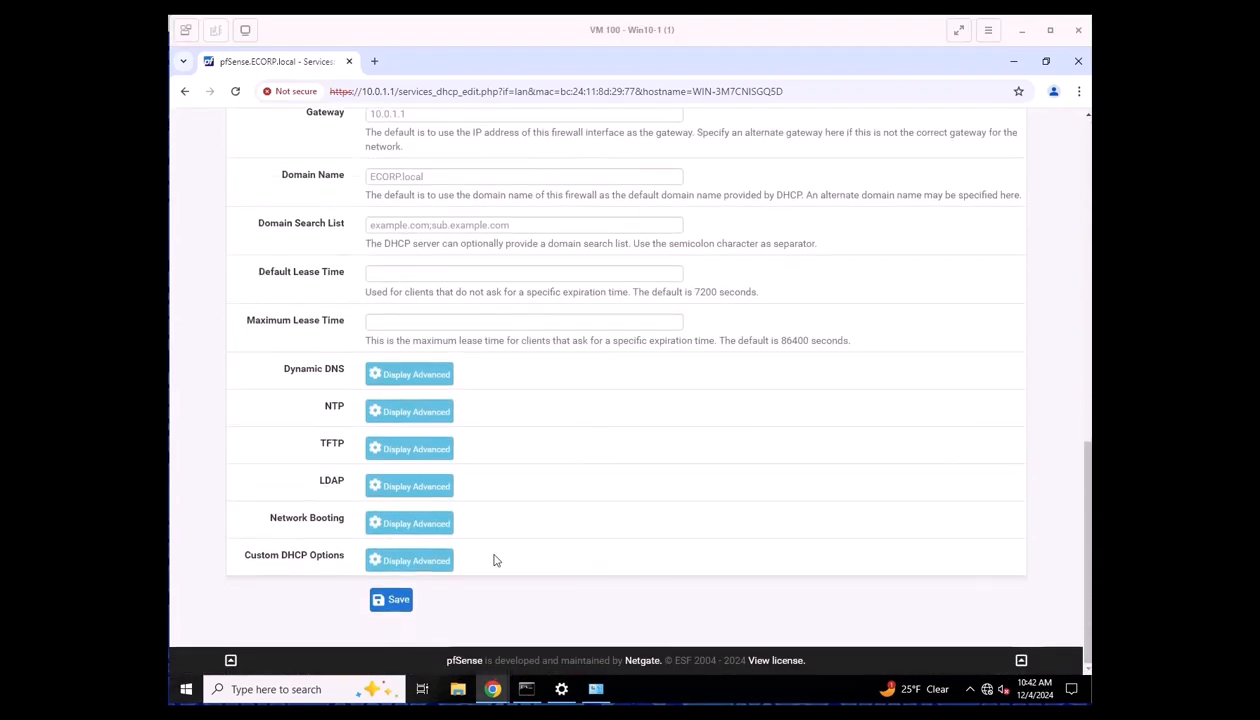
pyautogui.click(385, 605)
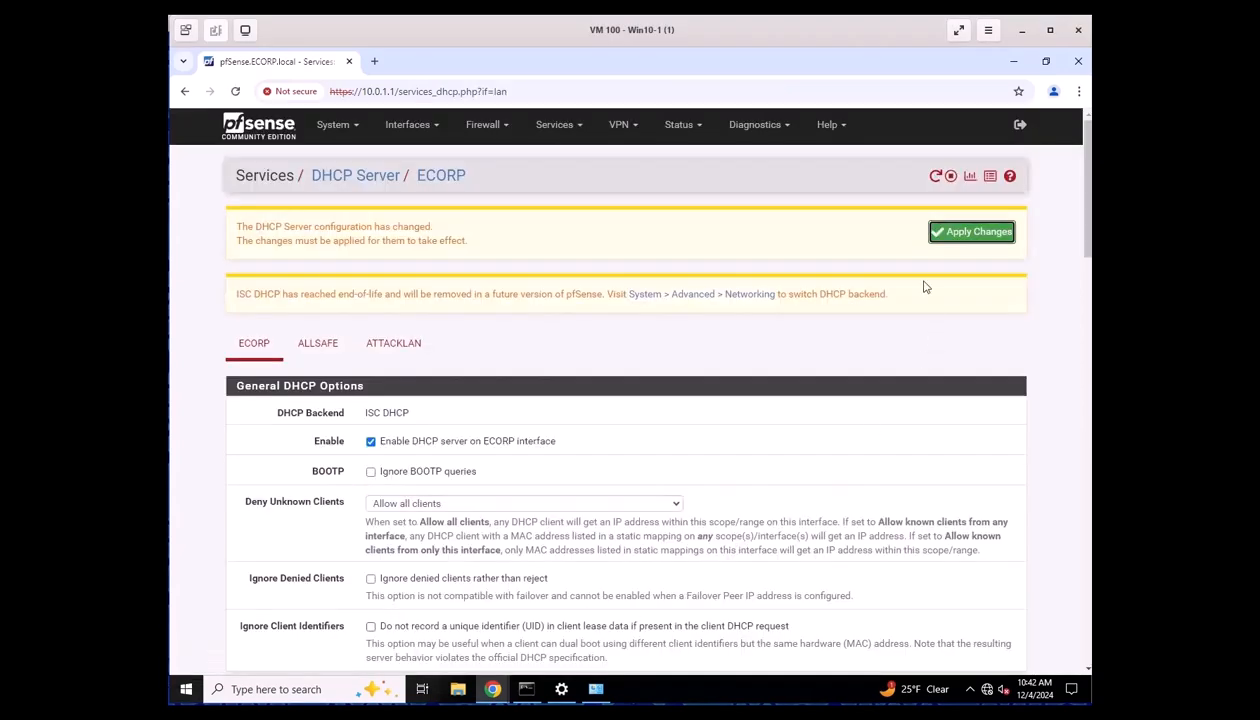
pyautogui.click(968, 232)
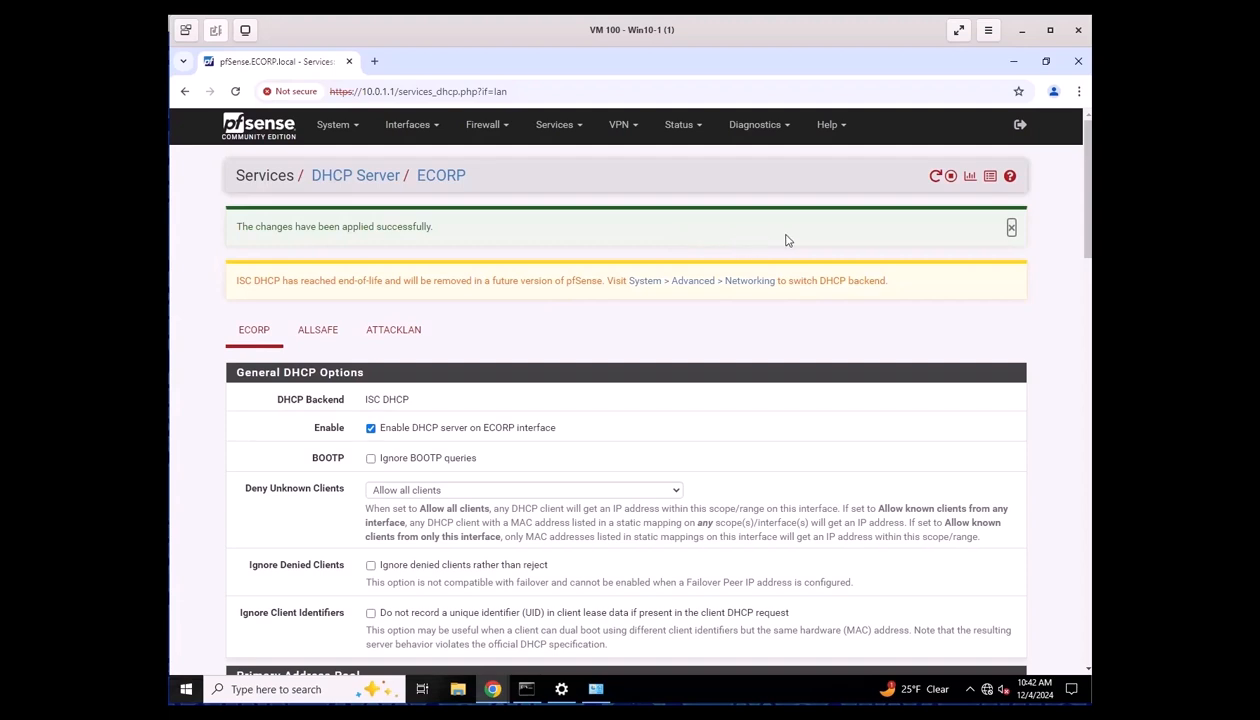
# Add a static mapping reserving 10.0.1.2 for DESKTOP-BMPSTFC, apply it, and return to DHCP Leases.
pyautogui.click(685, 127)
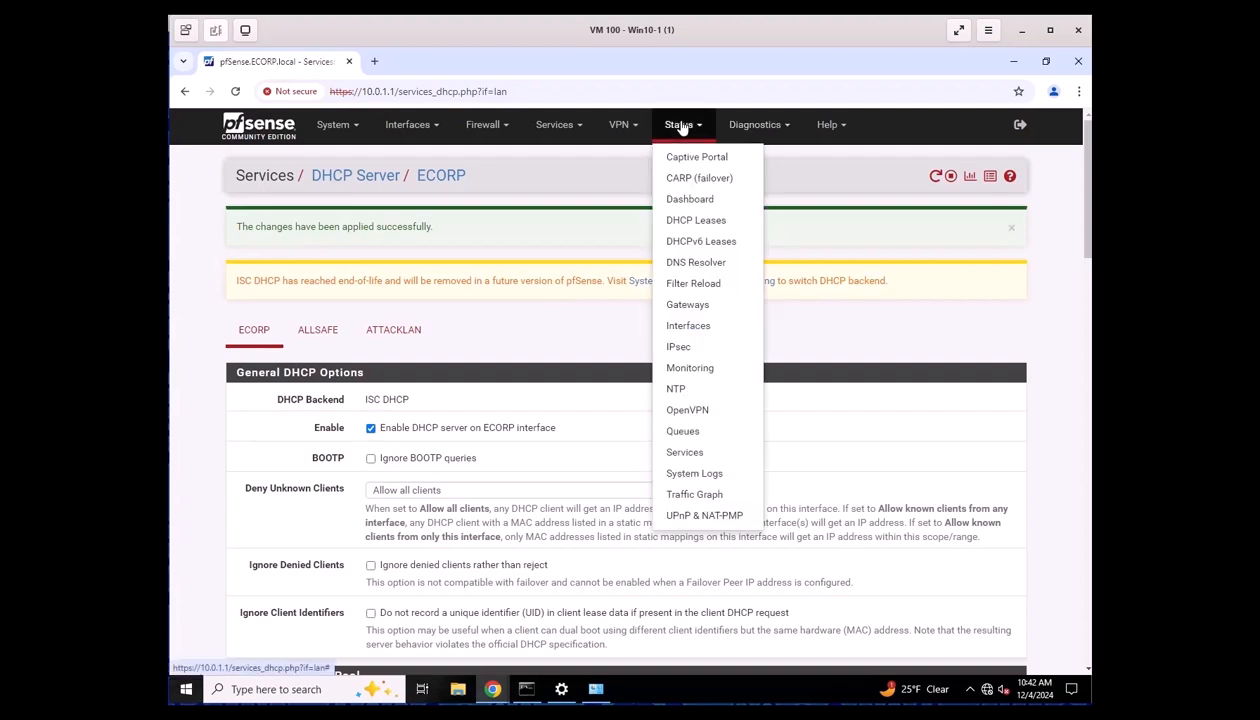
pyautogui.click(688, 224)
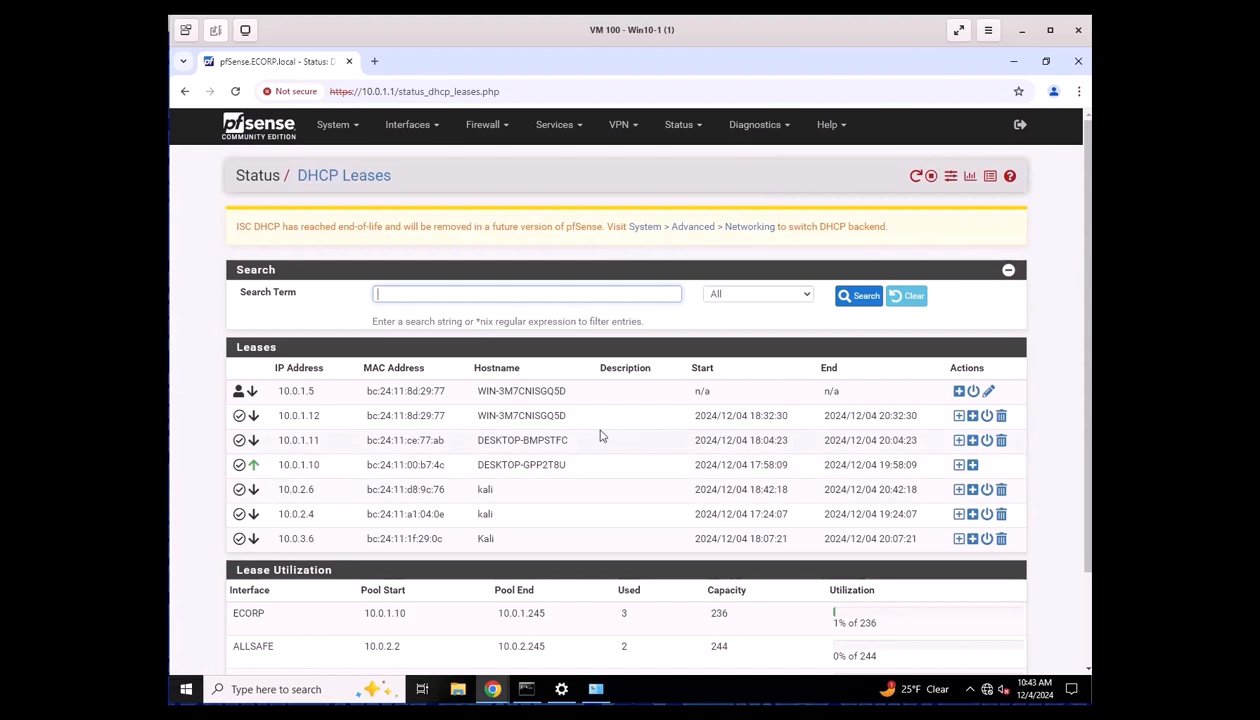
pyautogui.click(957, 443)
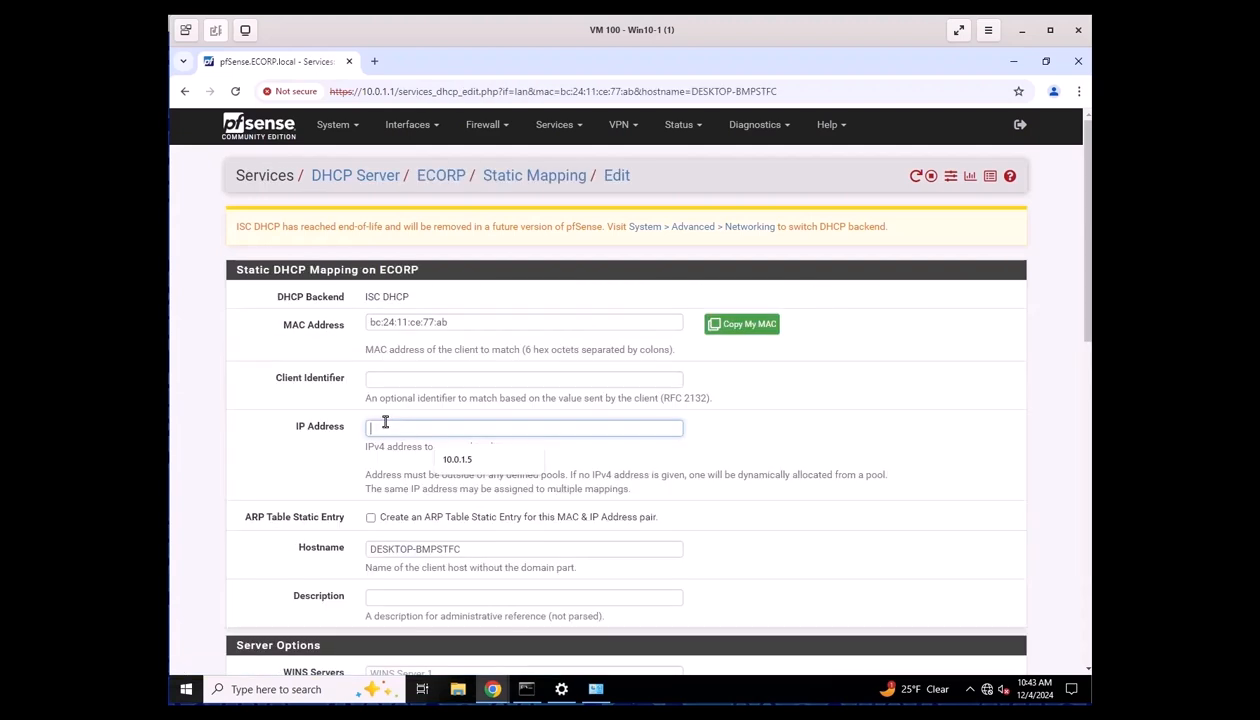
pyautogui.click(385, 427)
pyautogui.write('10.0.1.2')
pyautogui.scroll(-15, 444, 440)
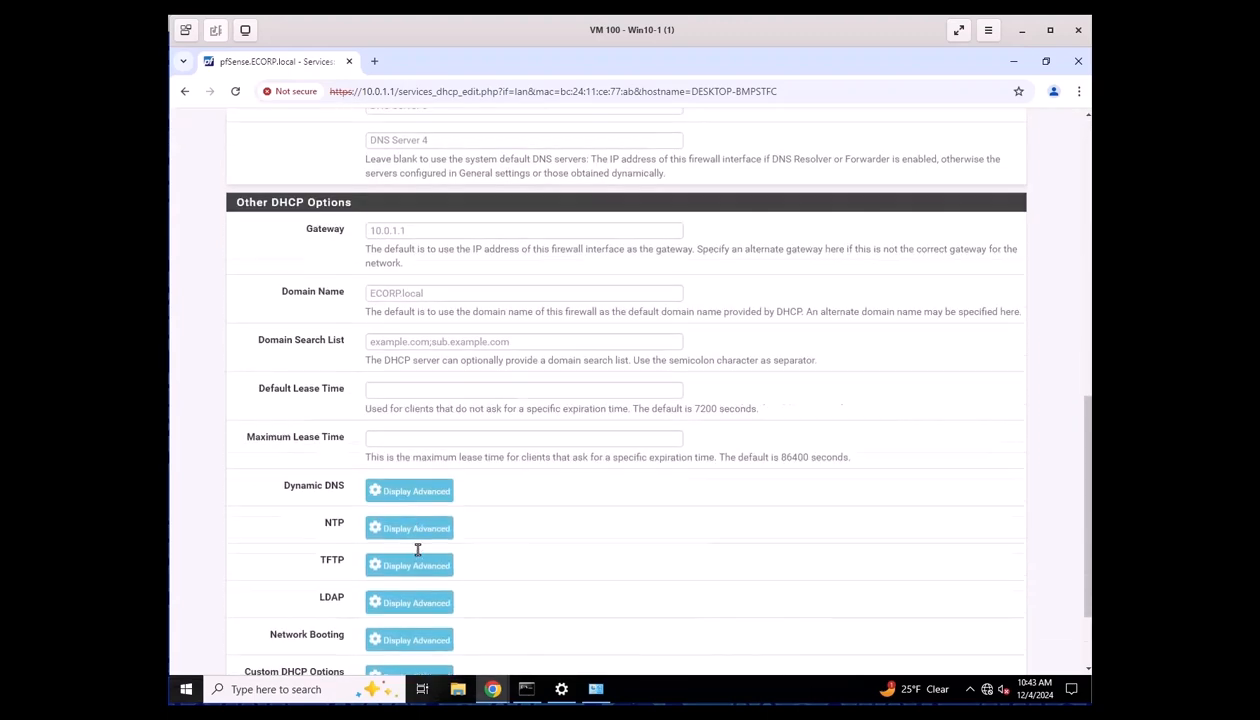
pyautogui.click(398, 592)
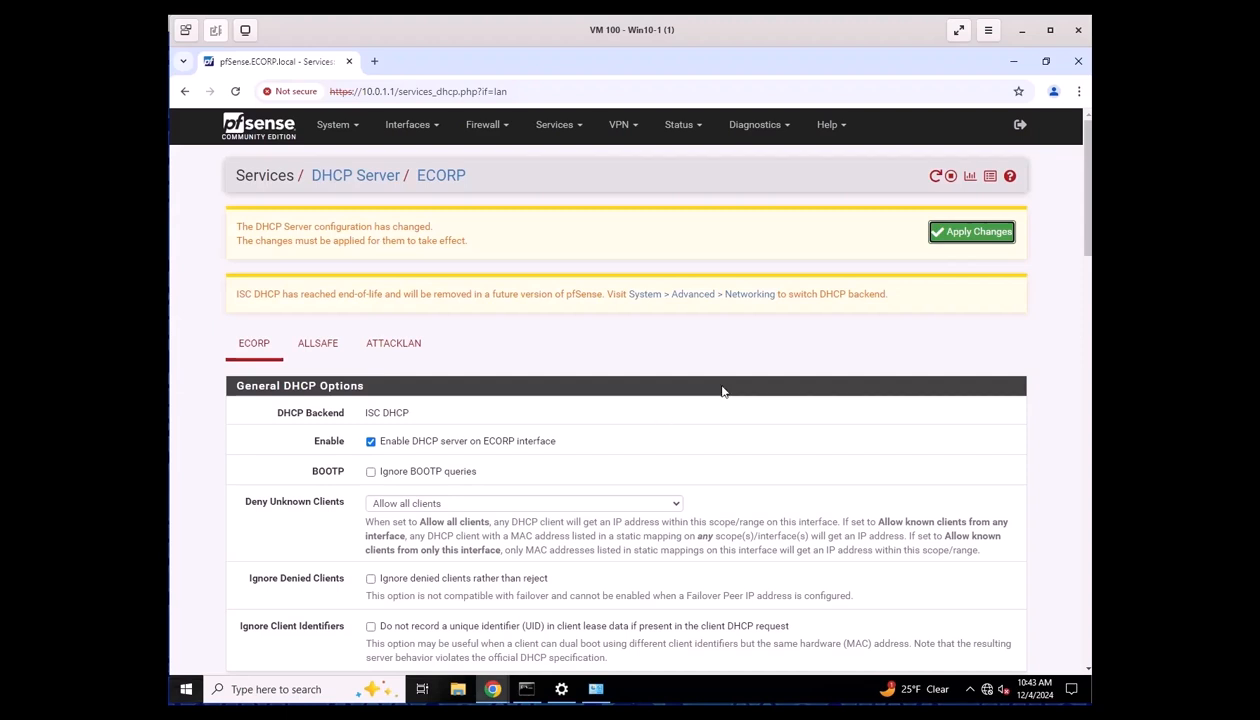
pyautogui.click(954, 233)
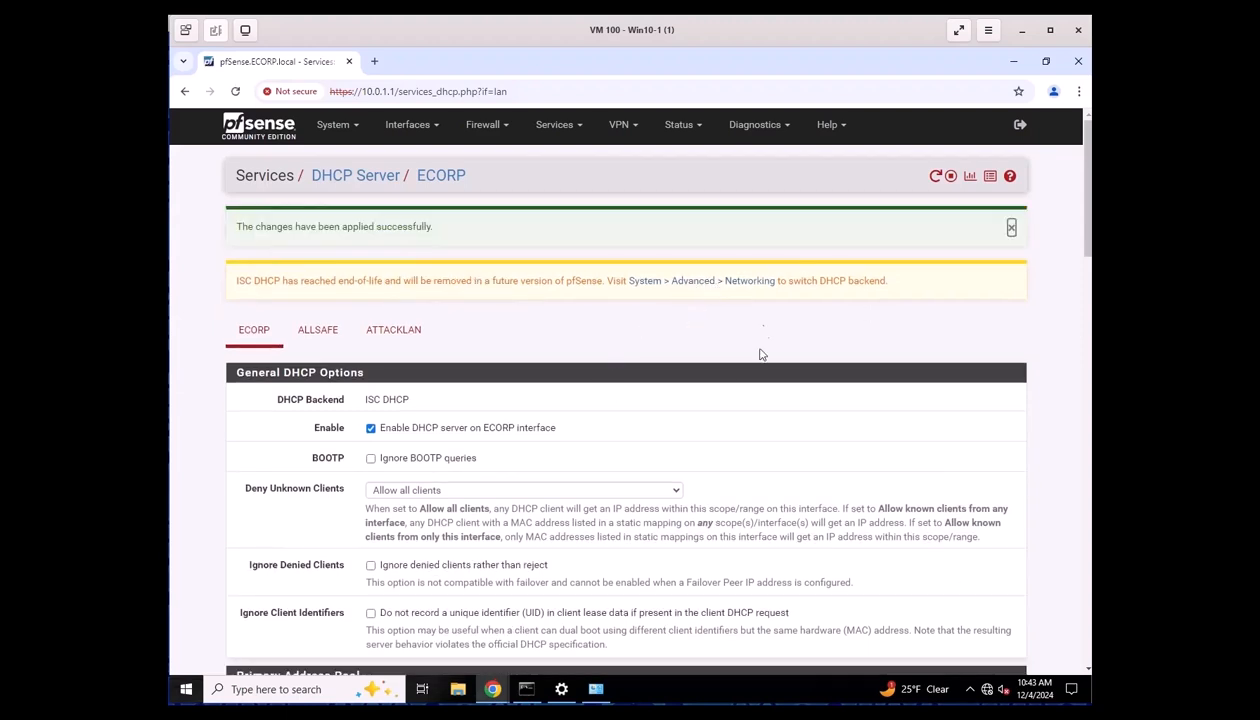
pyautogui.click(681, 126)
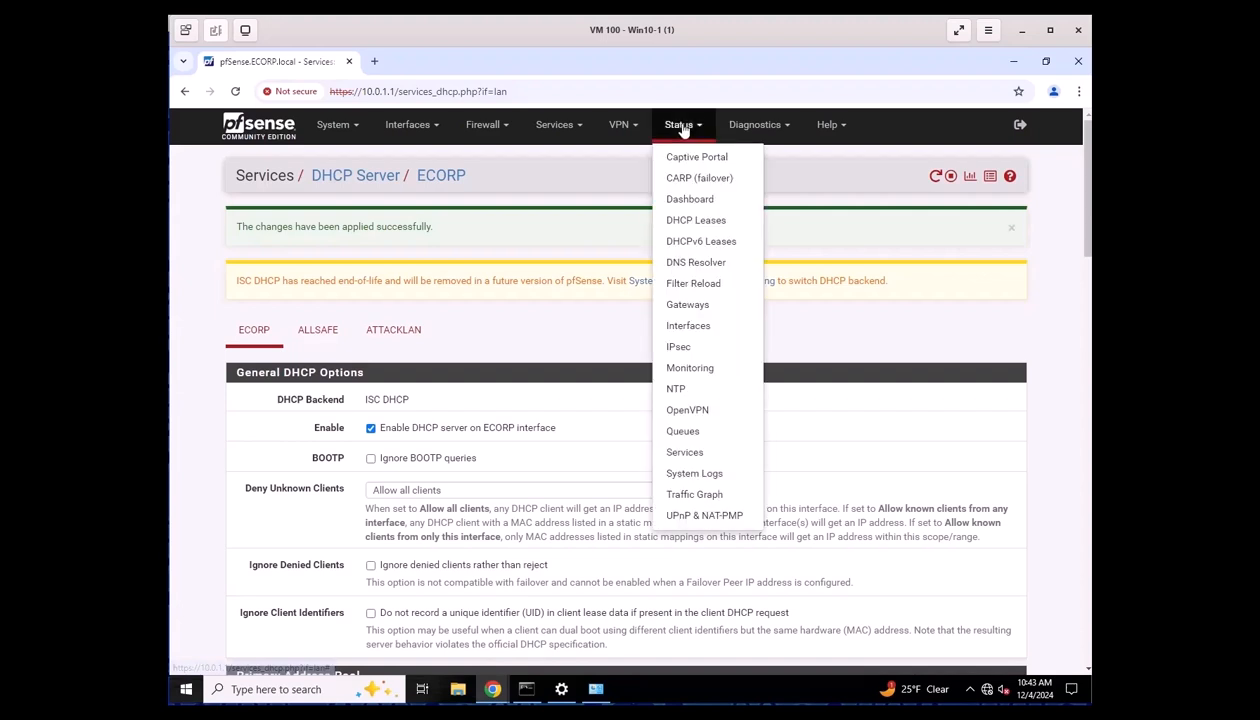
pyautogui.click(699, 221)
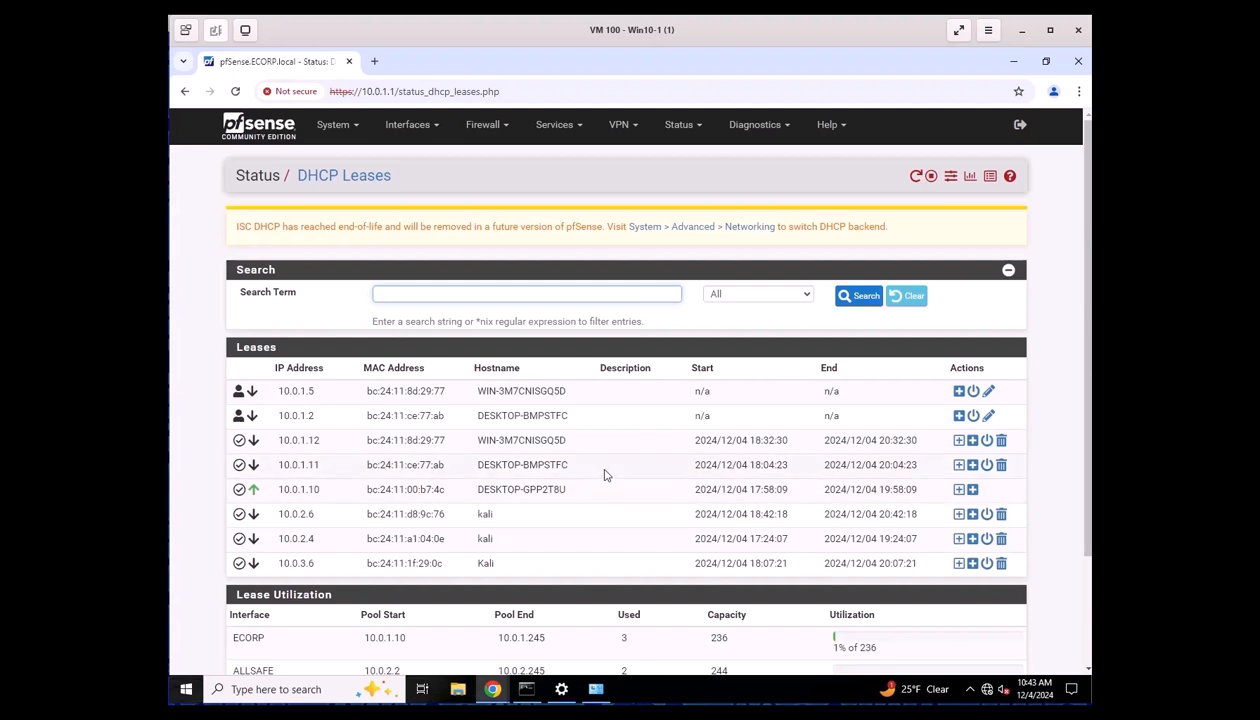
# Map the DESKTOP-GPP2T8U lease (10.0.1.10) to reserved IP 10.0.1.4, save, and apply.
pyautogui.click(958, 490)
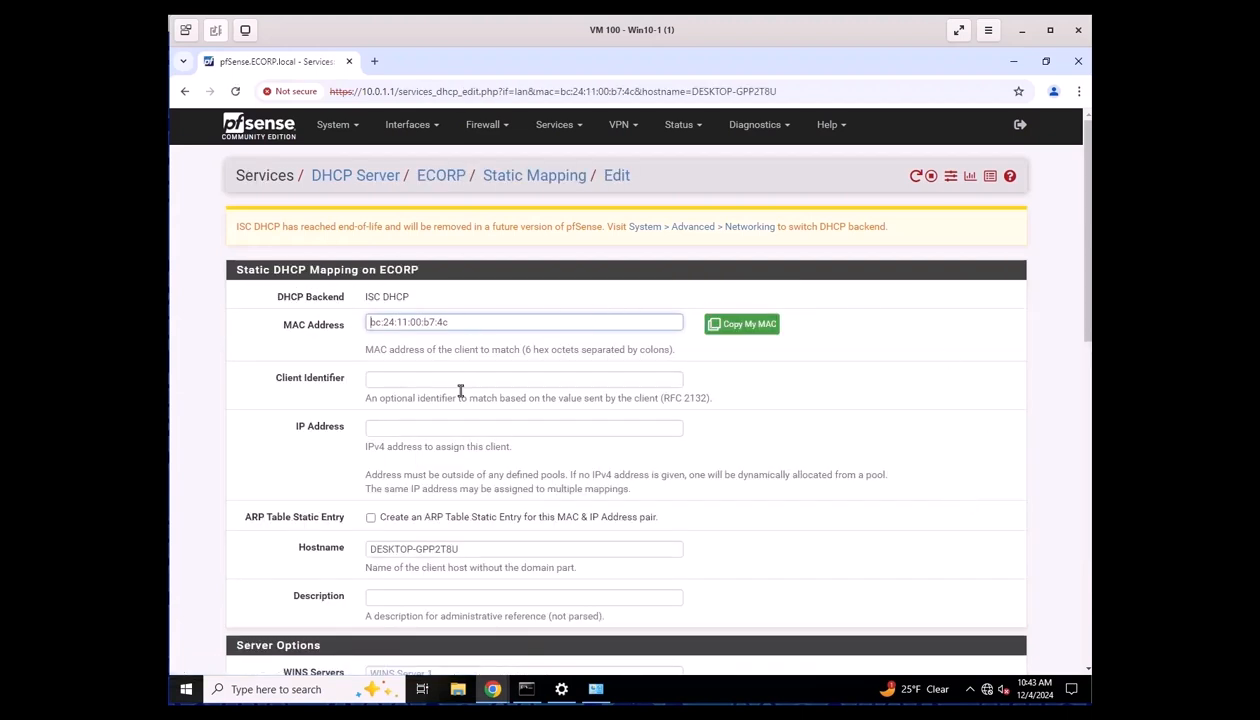
pyautogui.click(401, 428)
pyautogui.write('10')
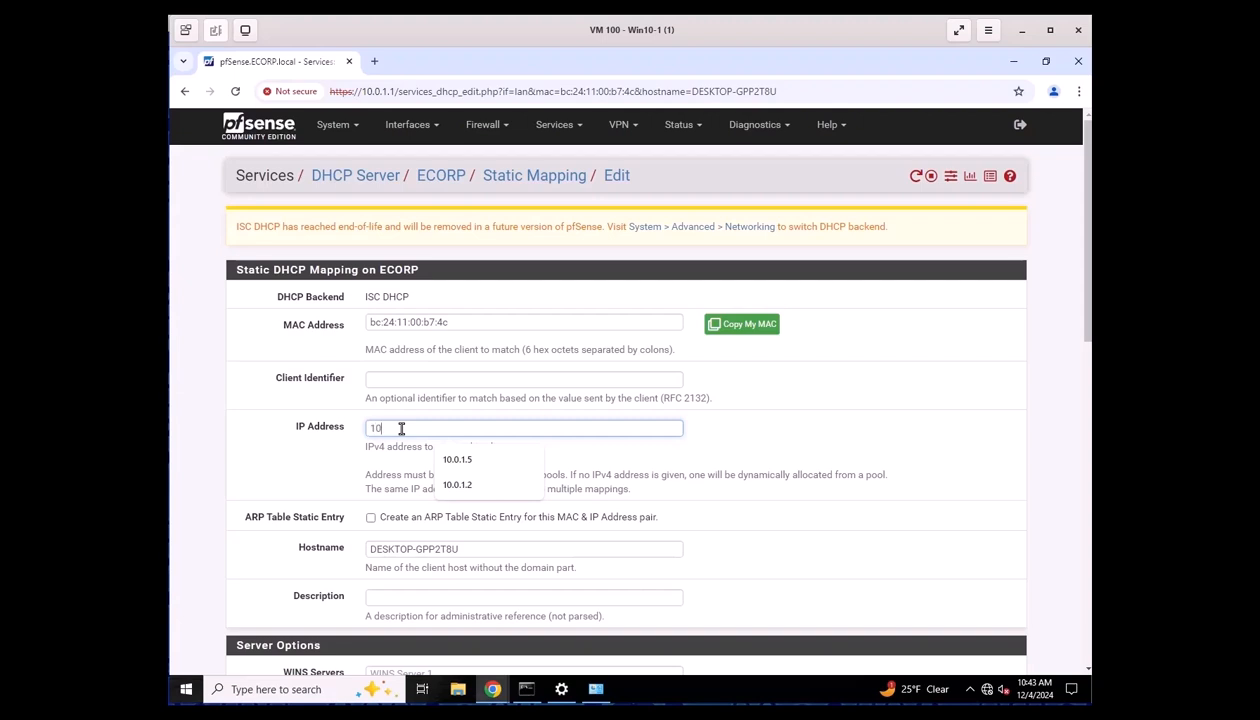
pyautogui.write('.0.1.4')
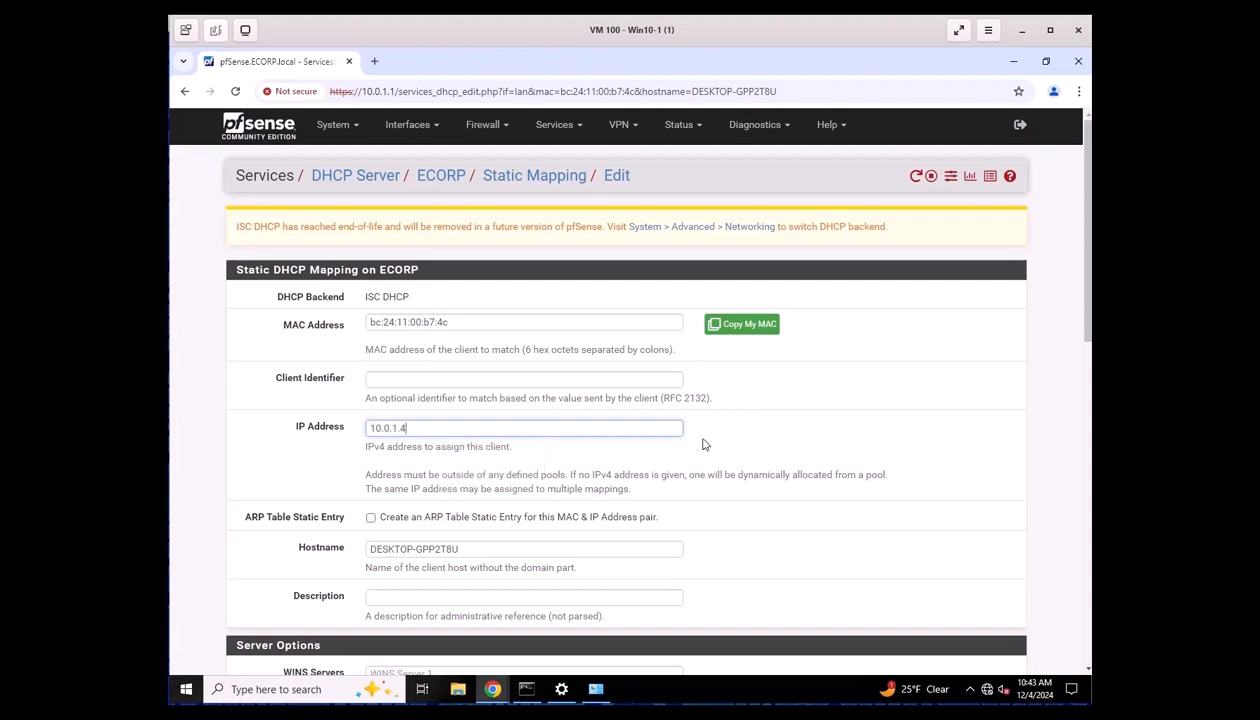
pyautogui.scroll(-10, 563, 402)
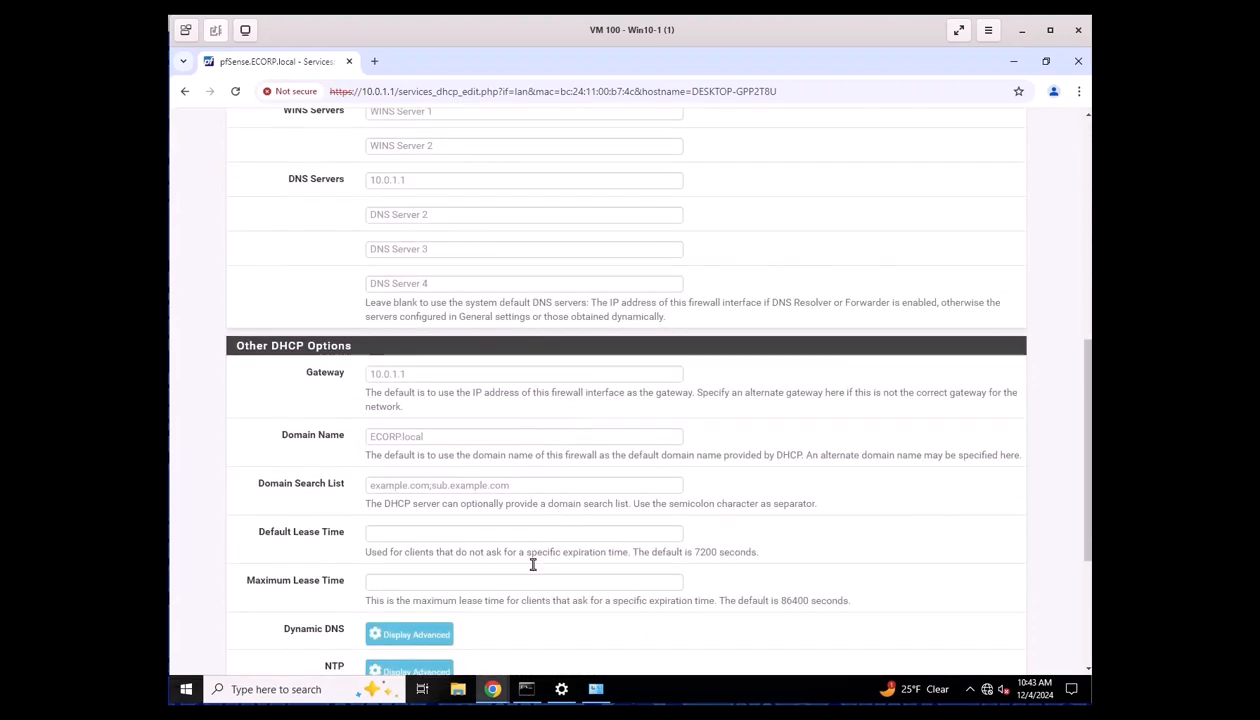
pyautogui.click(391, 601)
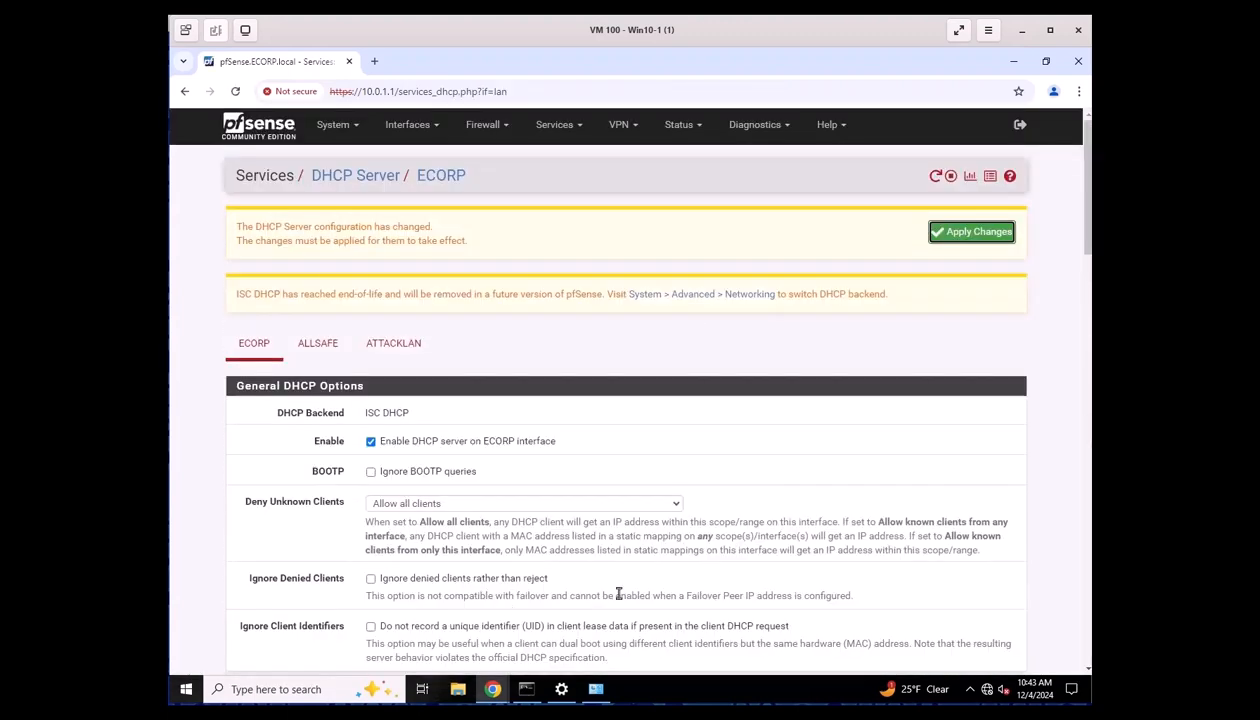
pyautogui.click(995, 233)
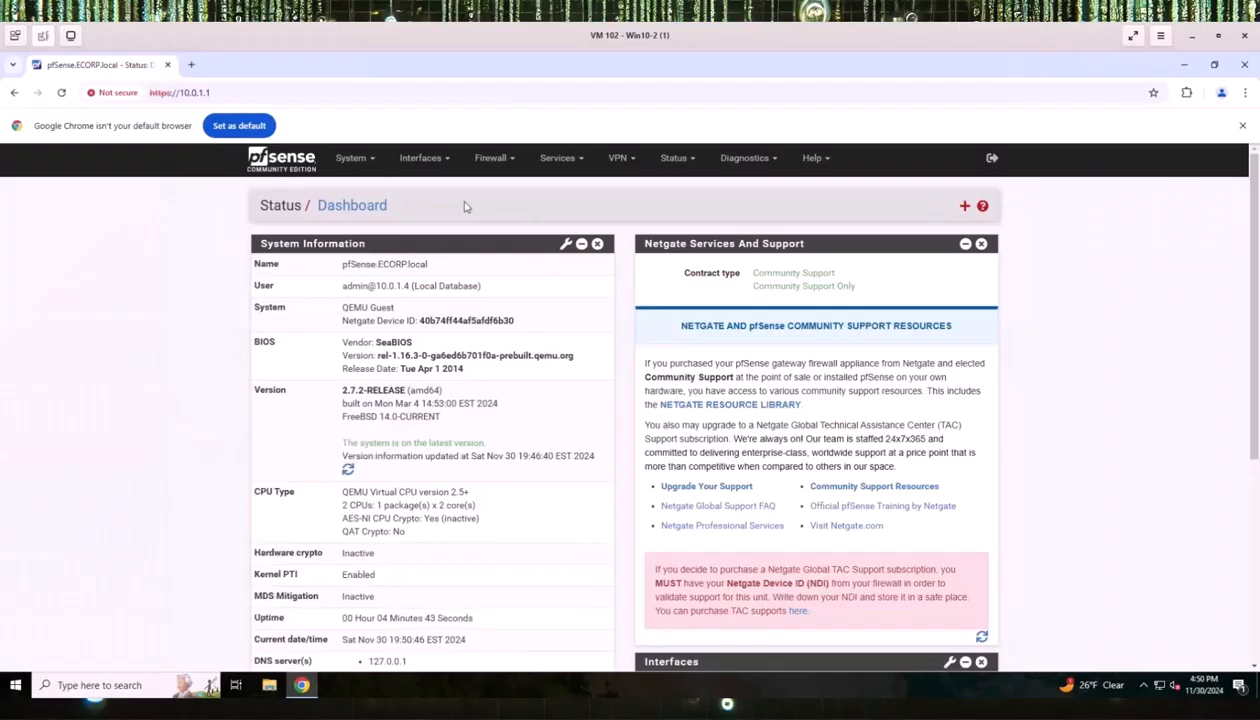
# Review the WAN and ECORP firewall rule tabs, then open the Firewall Aliases page.
pyautogui.click(500, 160)
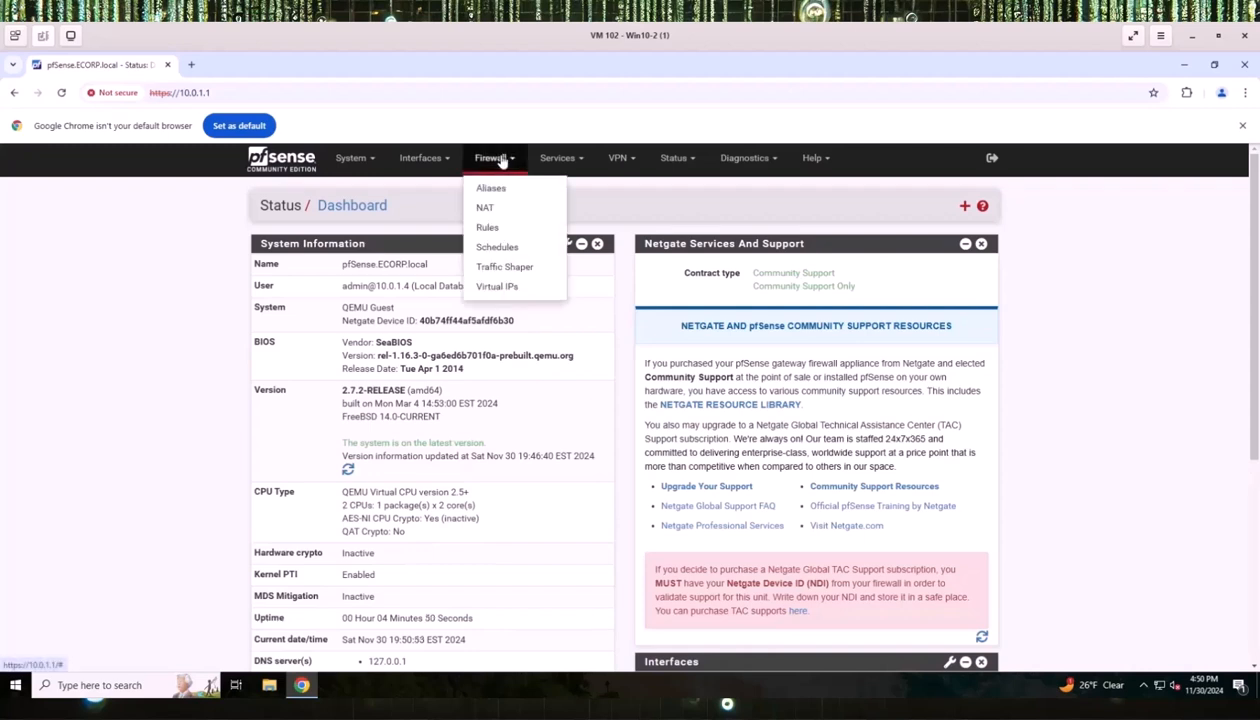
pyautogui.click(486, 227)
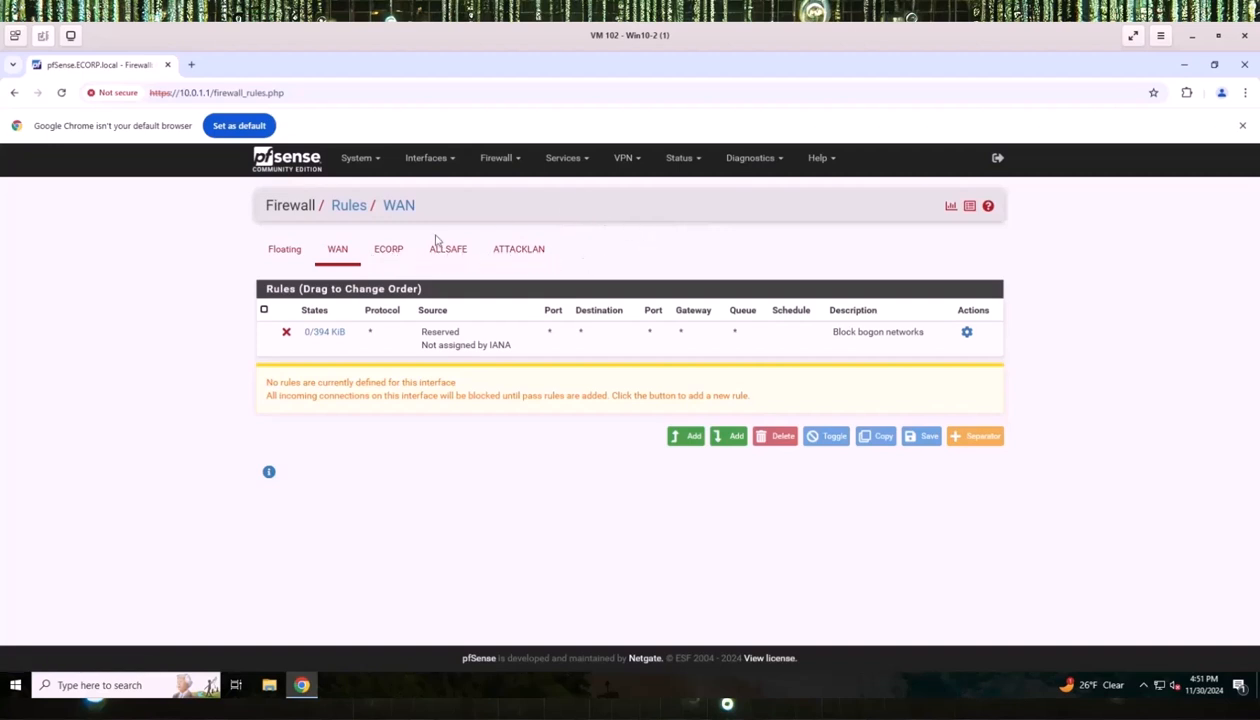
pyautogui.click(389, 251)
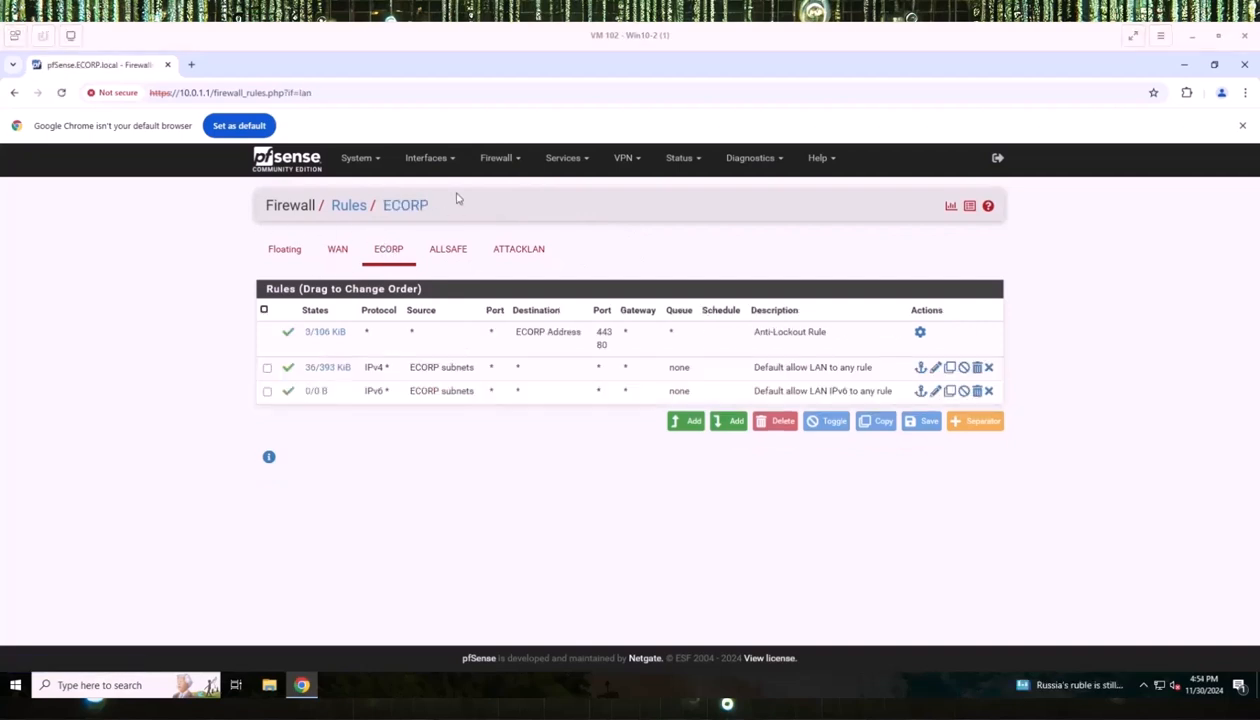
pyautogui.click(507, 166)
pyautogui.click(502, 189)
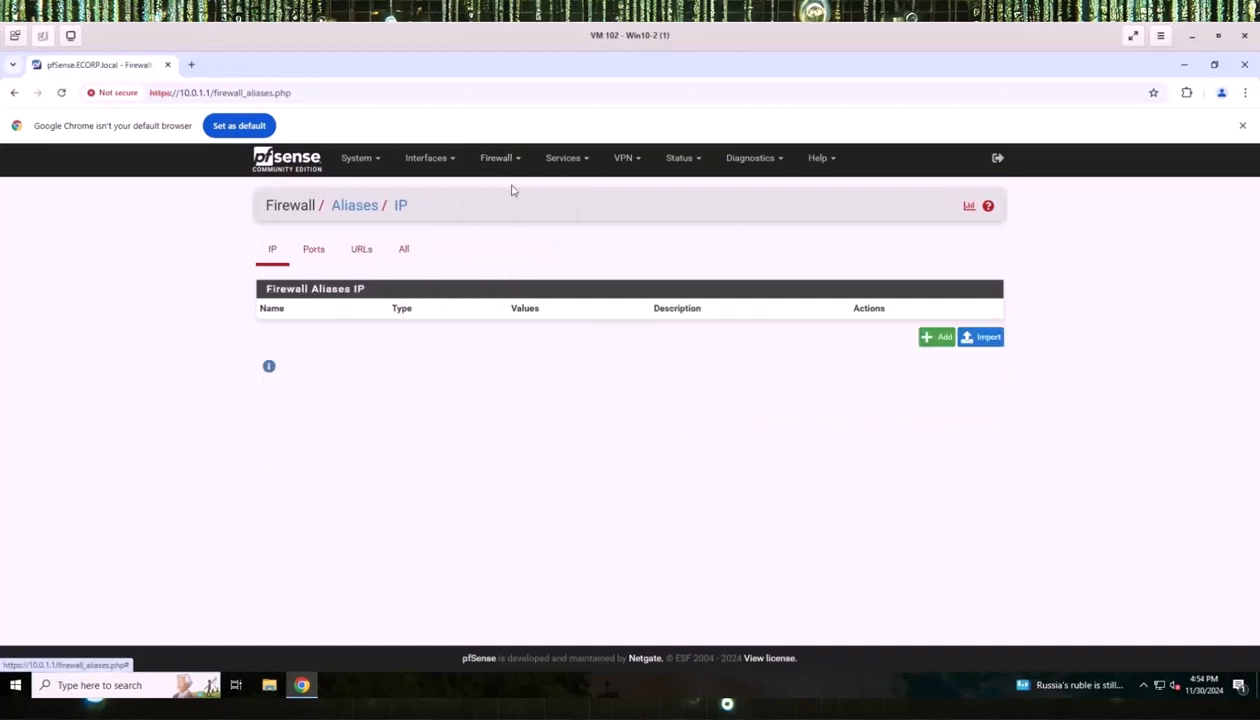
# Start a new IP alias named RFC1918 with description 'Private IPv4 Address Space'.
pyautogui.click(935, 338)
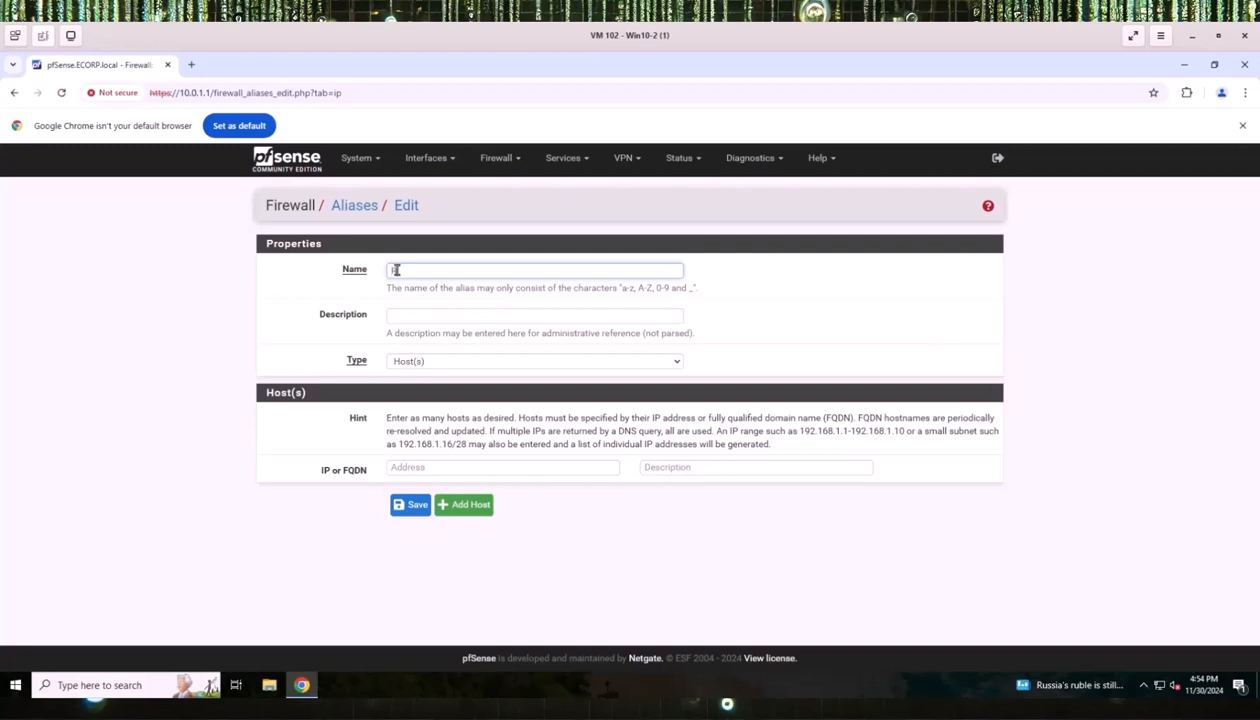
pyautogui.write('EC')
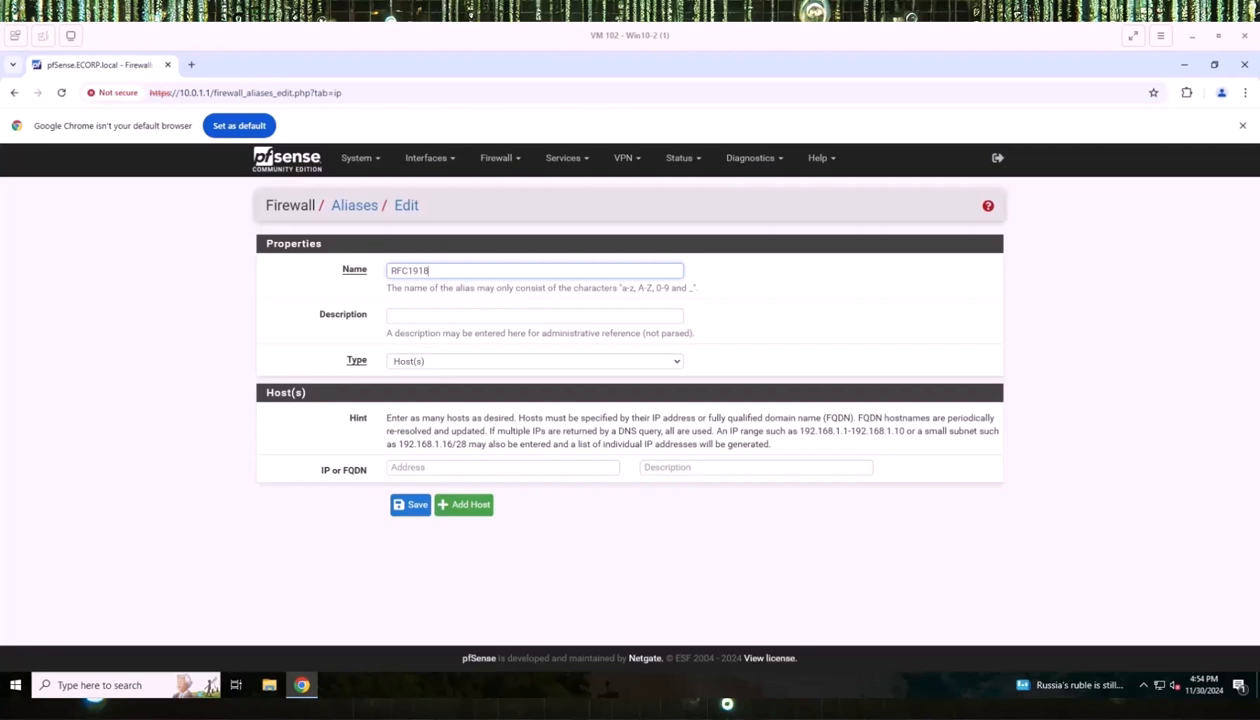
pyautogui.click(417, 315)
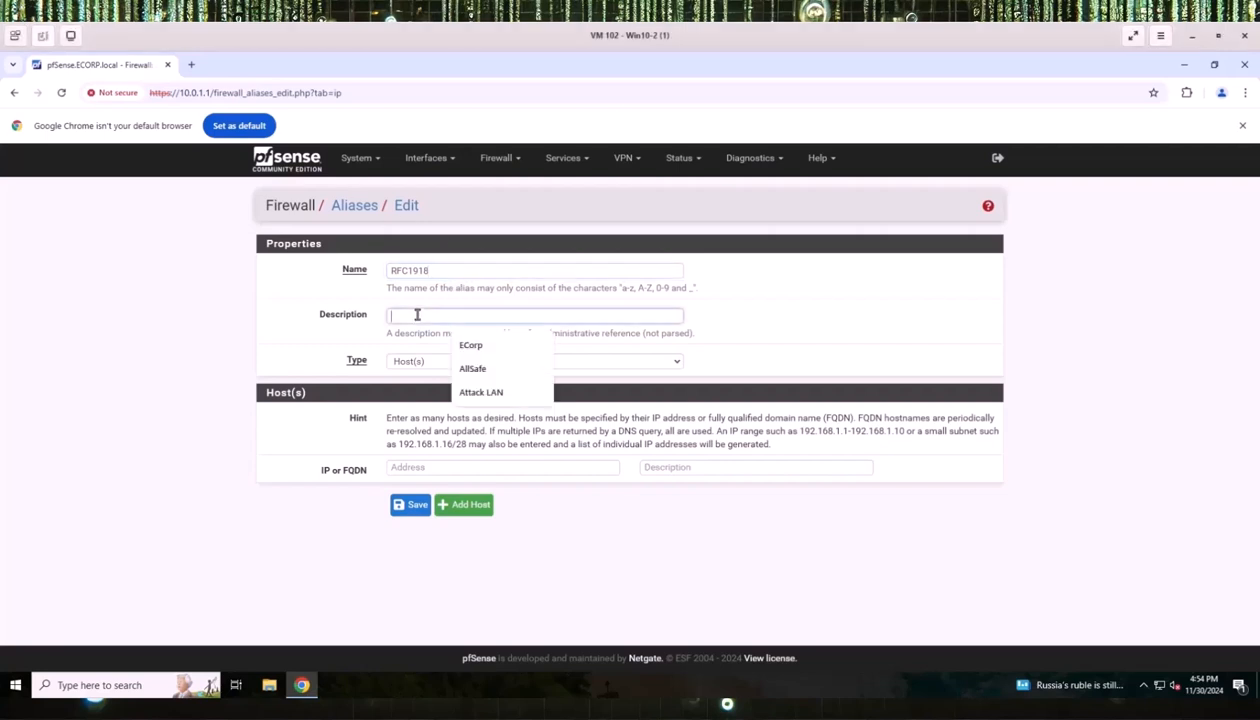
pyautogui.write('Pr')
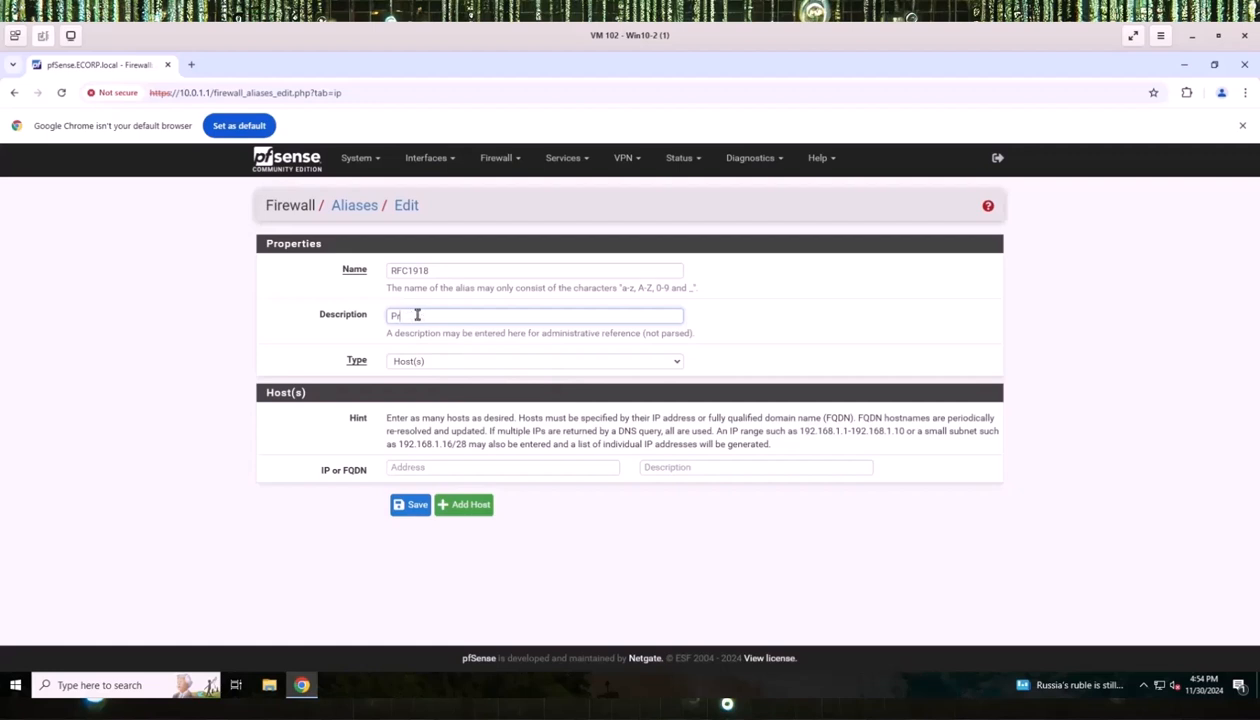
pyautogui.write('ivate IPv4 Address Space')
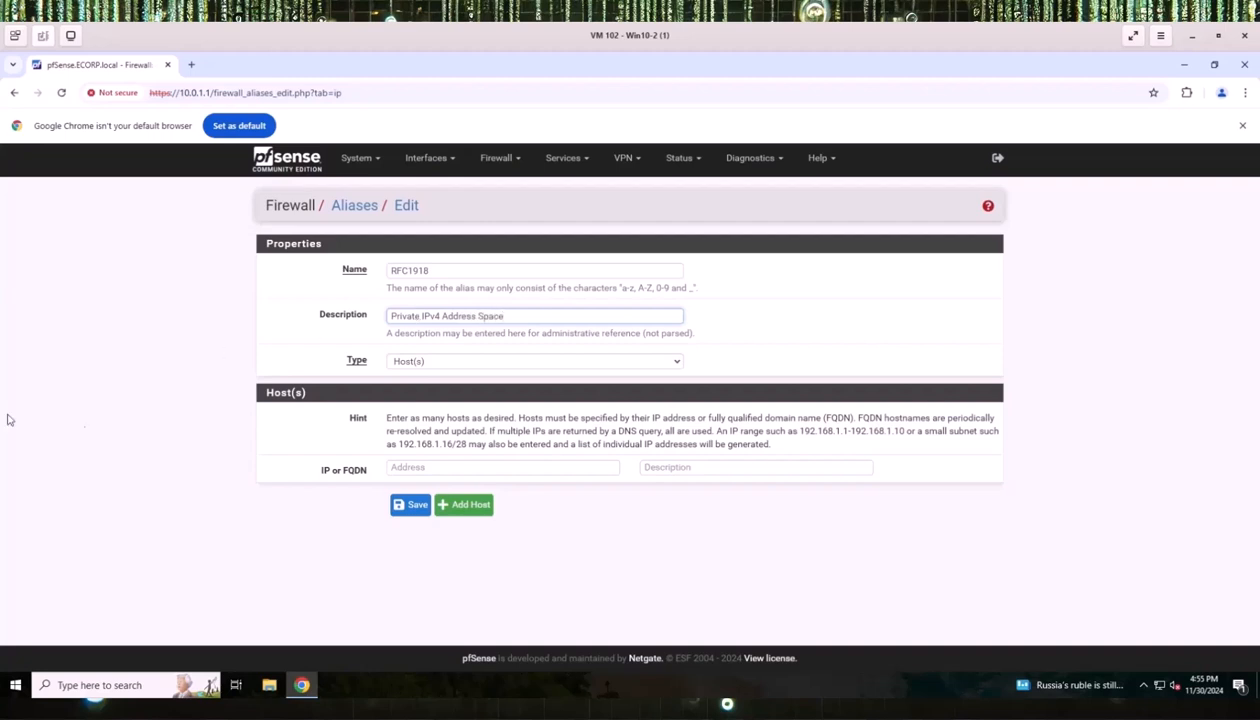
pyautogui.click(428, 364)
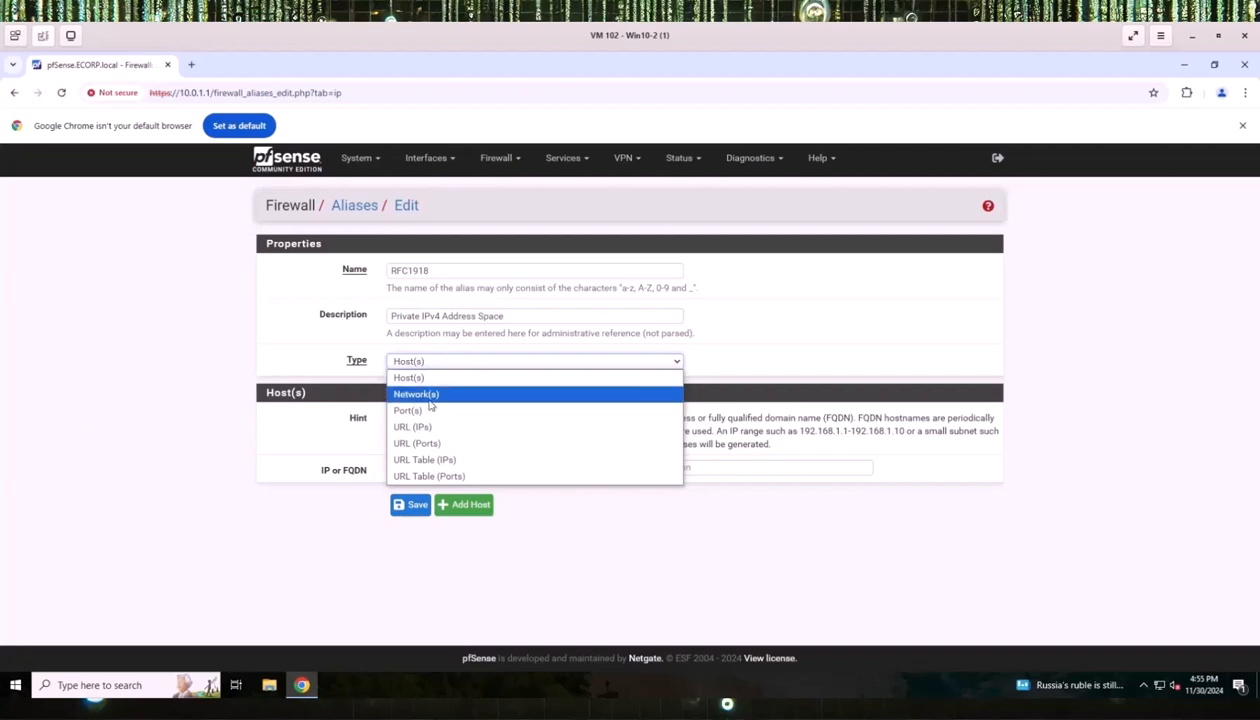
# Make the alias type Network(s) and add 10.0.0.0/8 and 172.16.0.0/12.
pyautogui.click(426, 392)
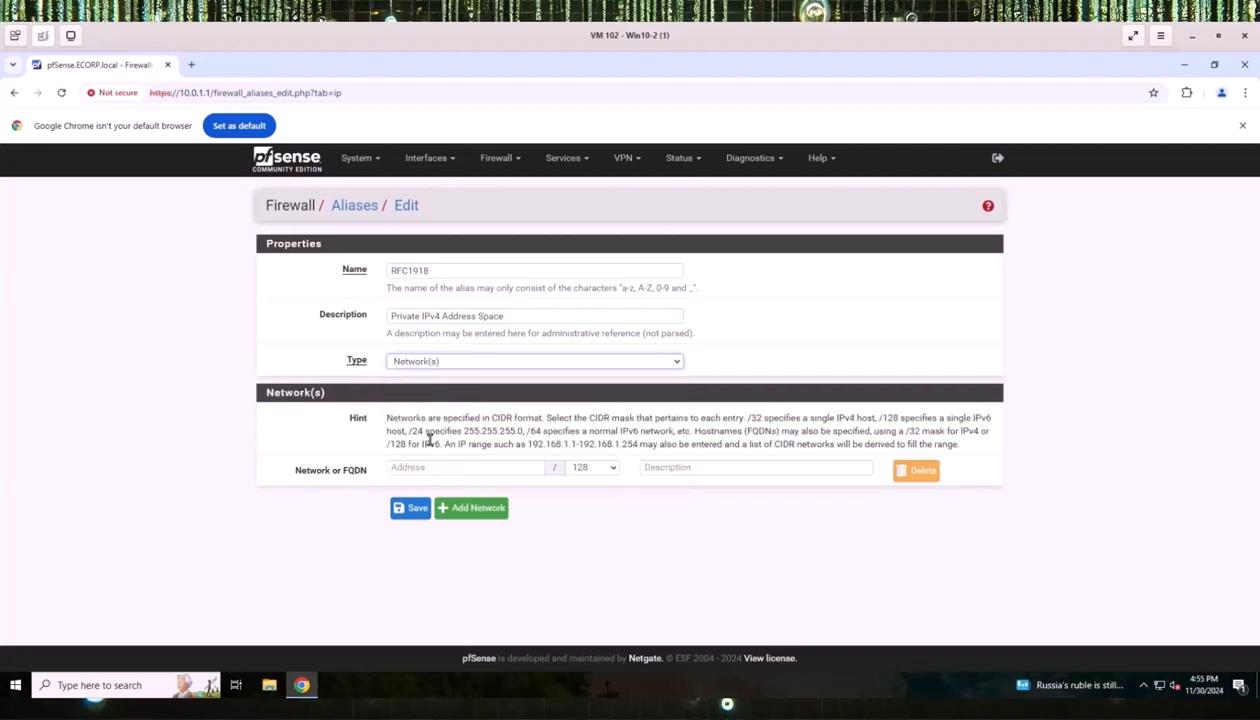
pyautogui.click(411, 470)
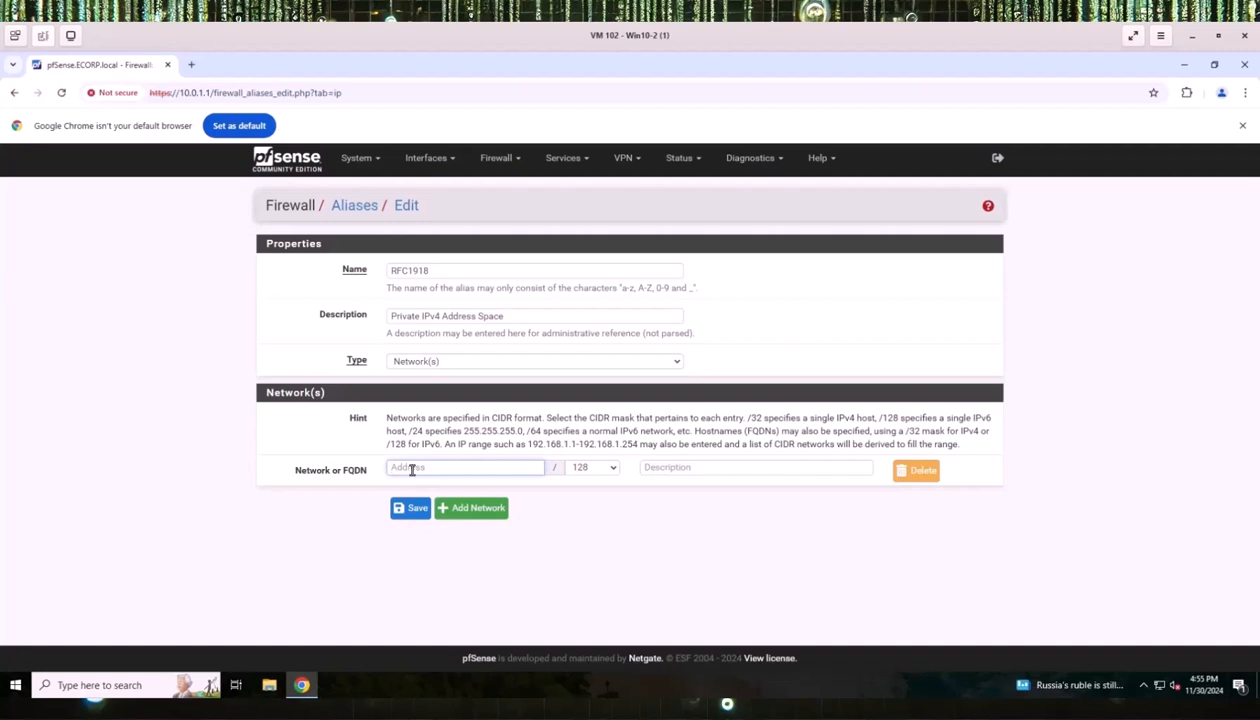
pyautogui.write('10.0.0.0')
pyautogui.click(614, 469)
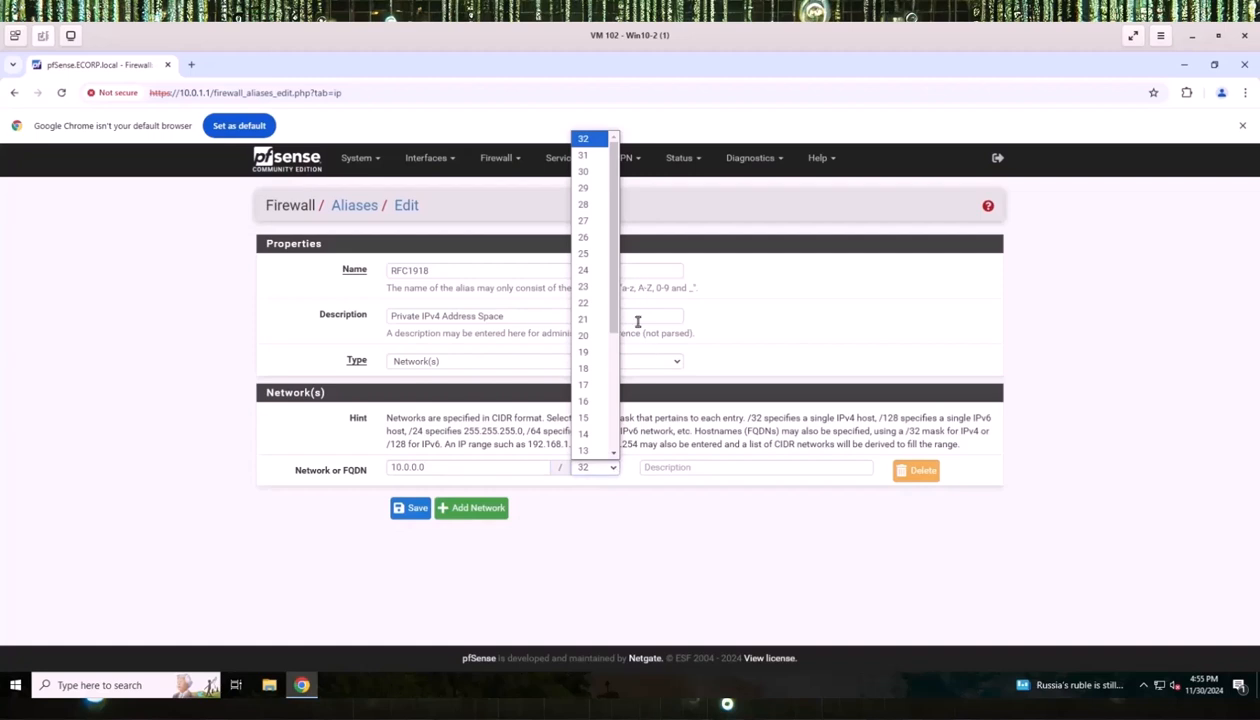
pyautogui.scroll(-4, 593, 395)
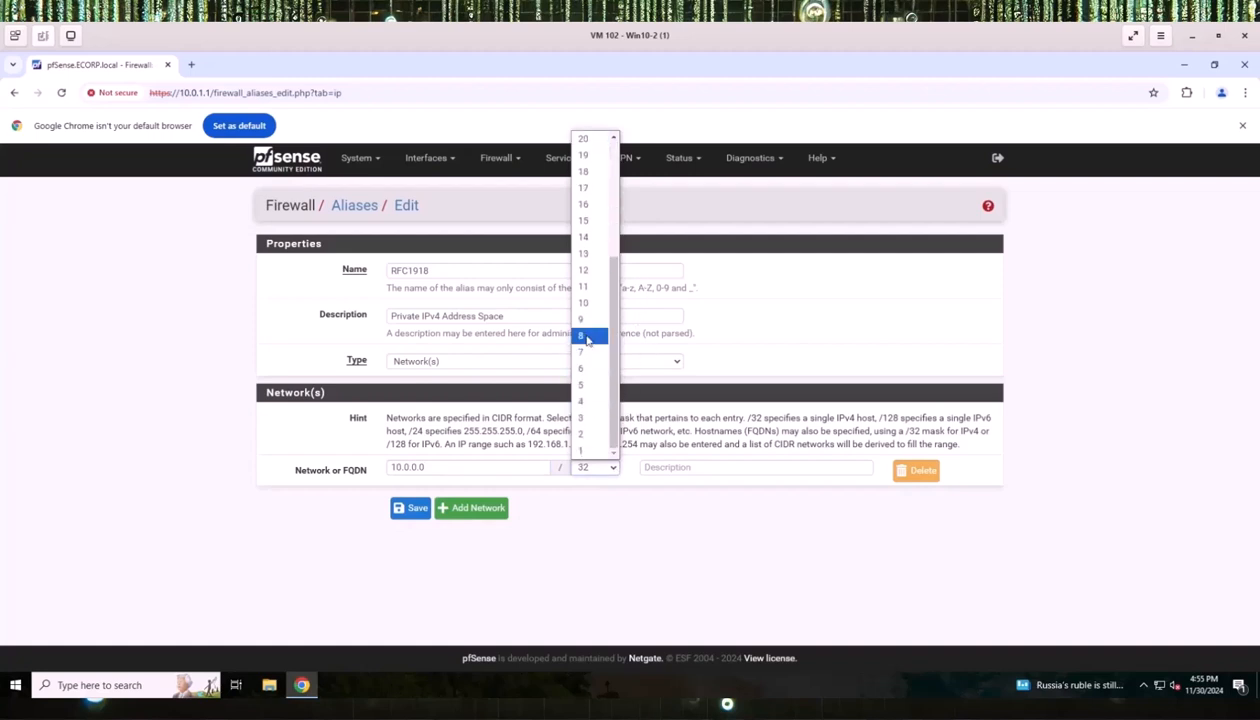
pyautogui.click(589, 336)
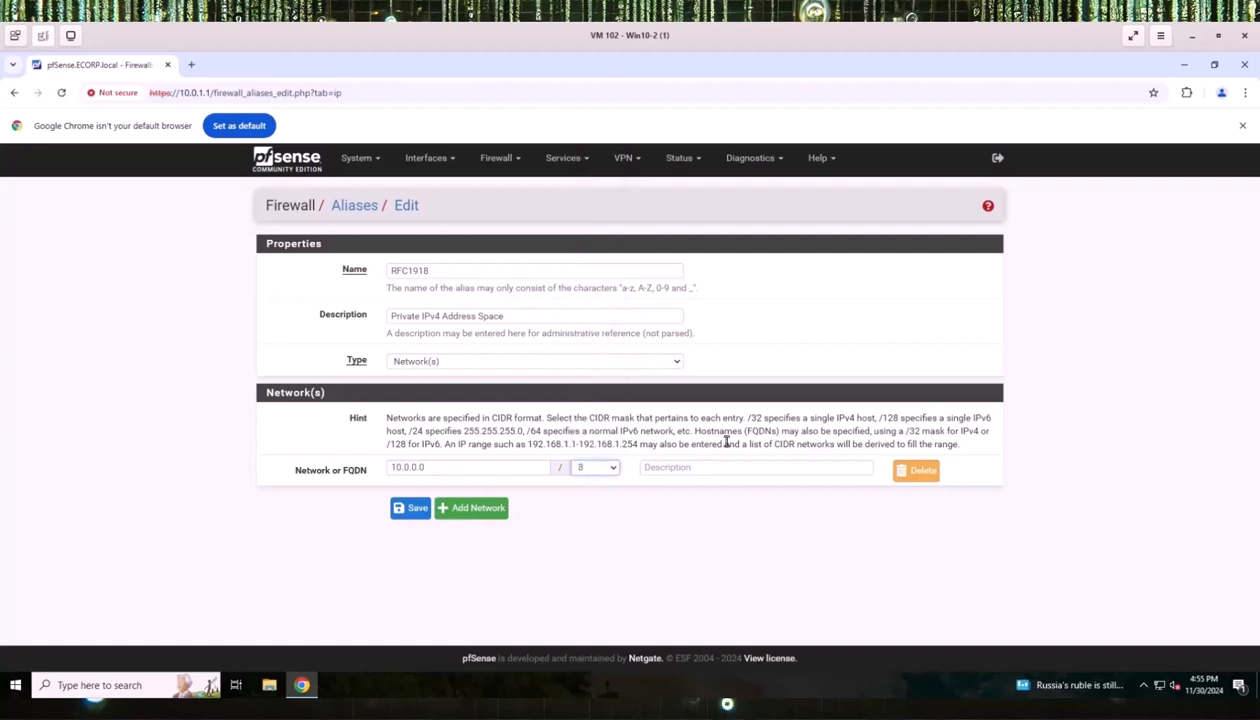
pyautogui.click(480, 509)
pyautogui.click(418, 500)
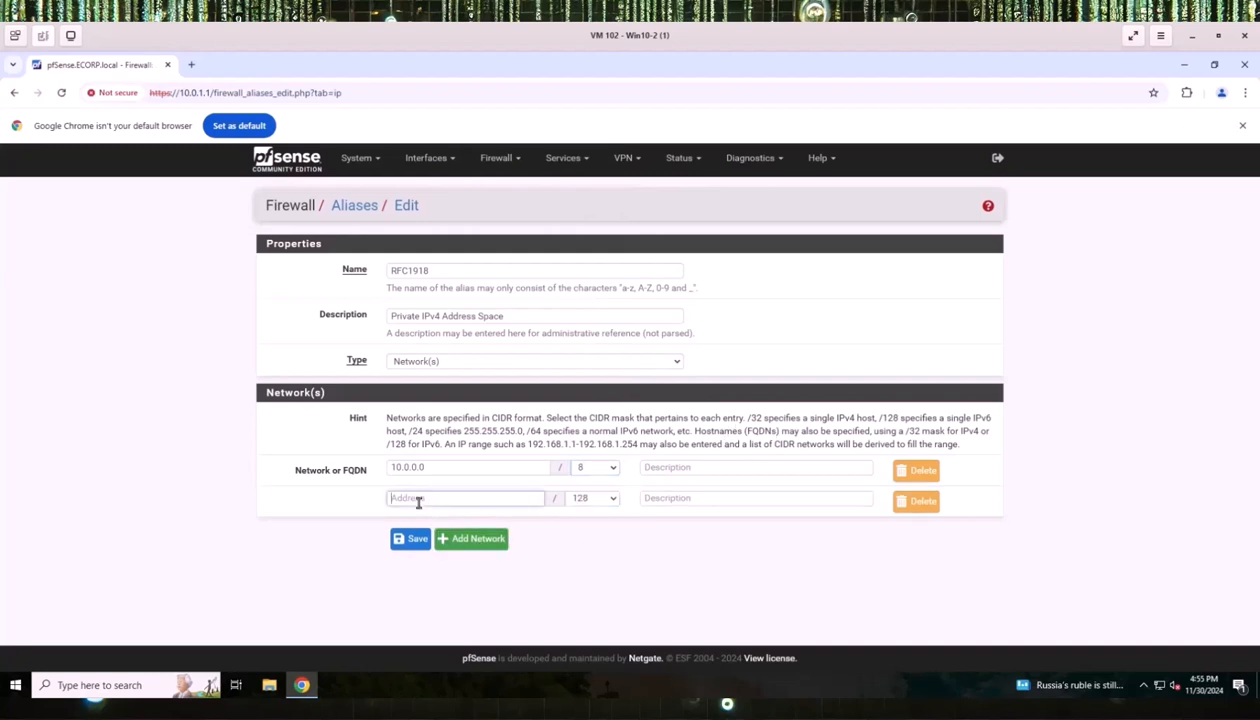
pyautogui.write('12')
pyautogui.write('72')
pyautogui.write('.16.0.0')
pyautogui.click(612, 502)
pyautogui.scroll(-3, 603, 470)
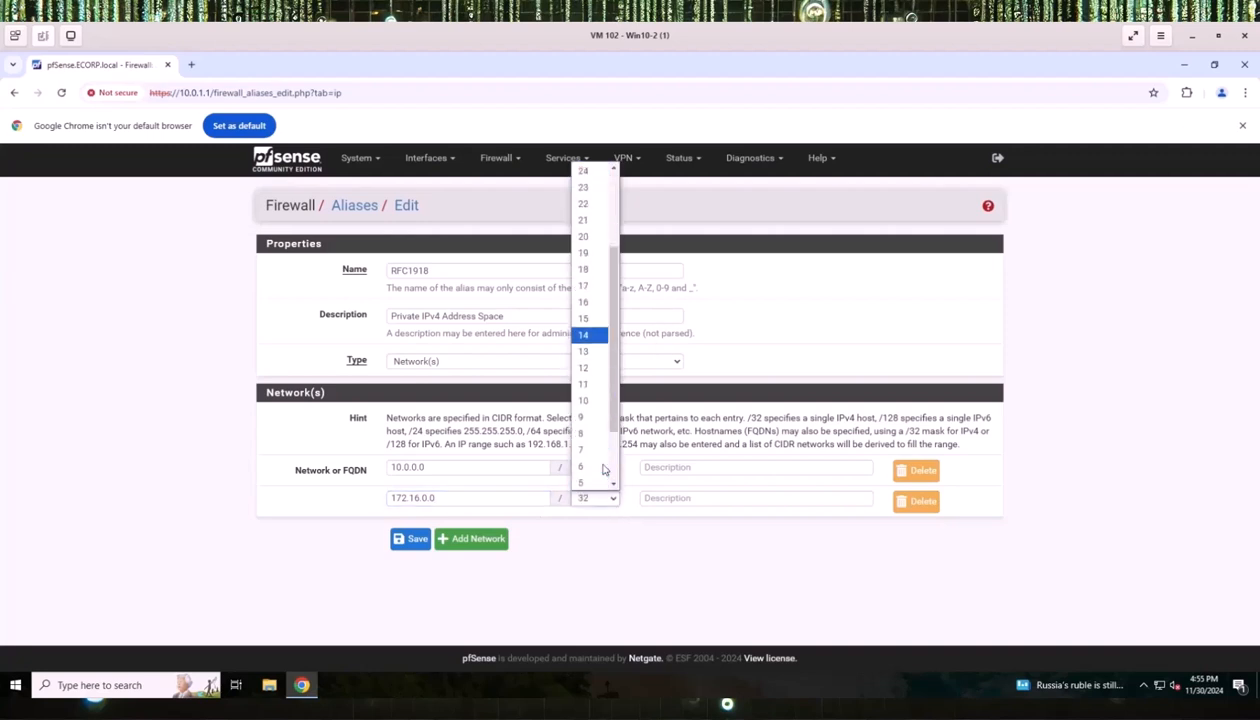
pyautogui.click(590, 367)
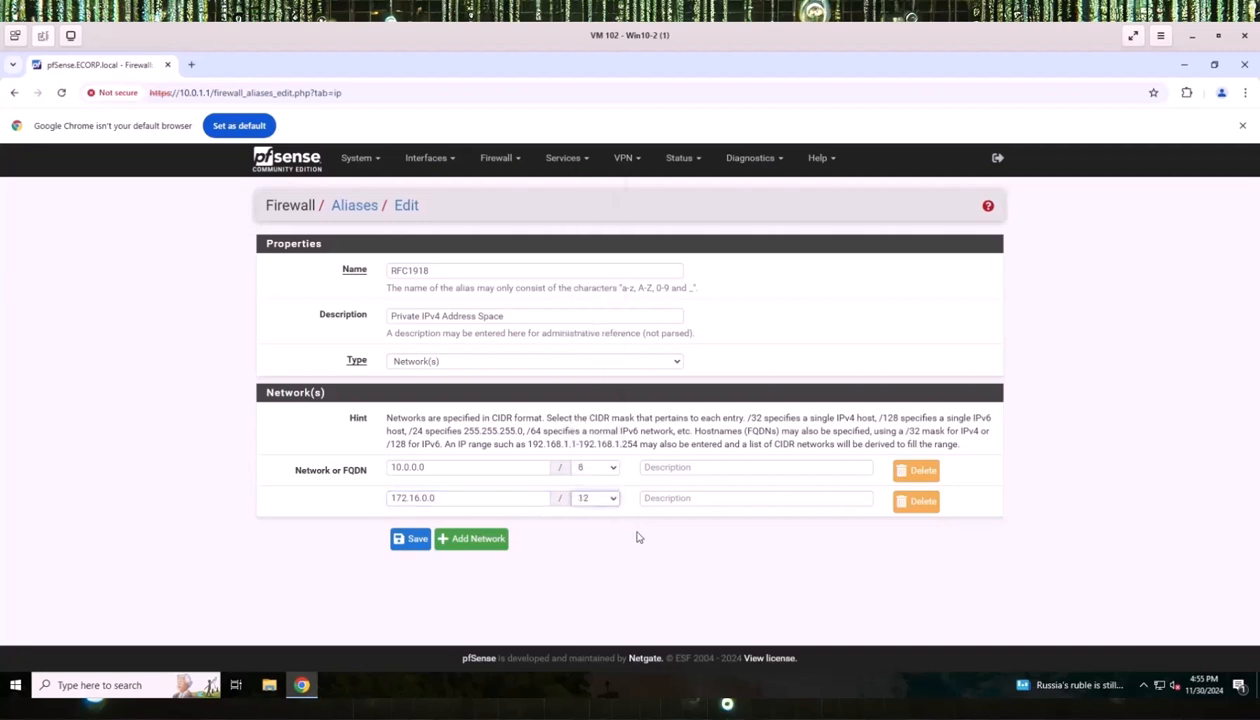
# Add 192.168.0.0/16 as the third network and save the RFC1918 alias.
pyautogui.click(472, 538)
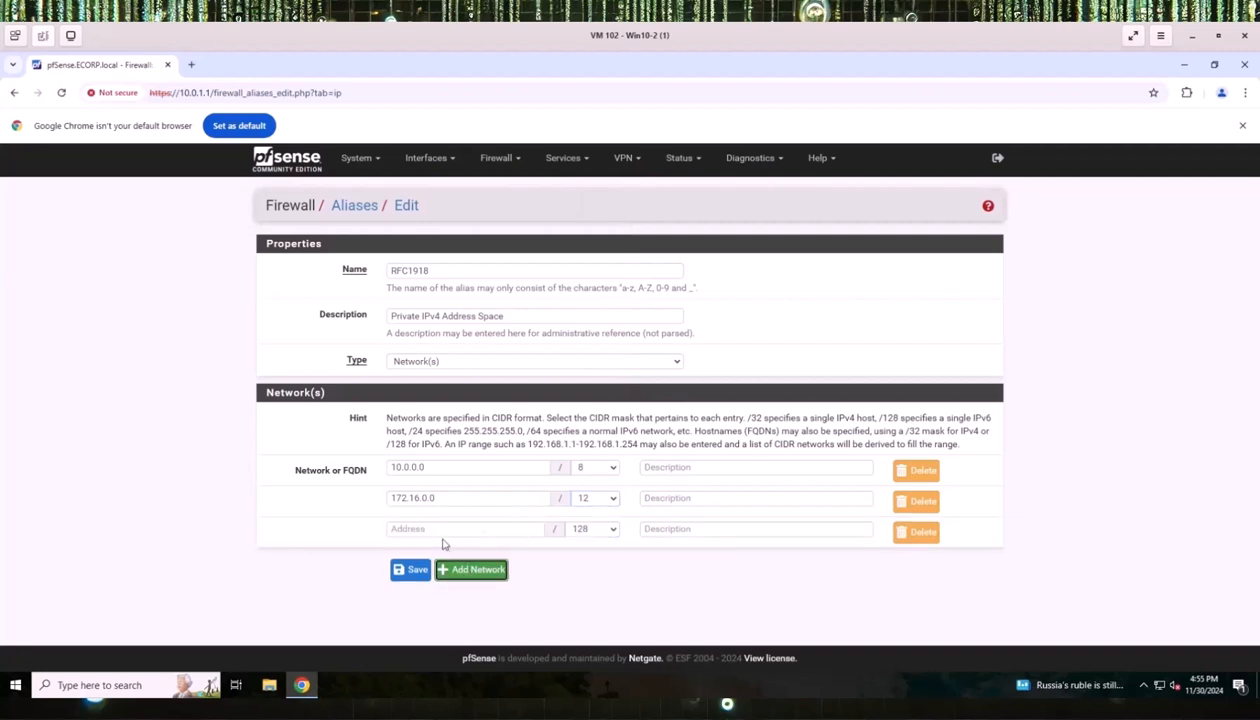
pyautogui.click(423, 530)
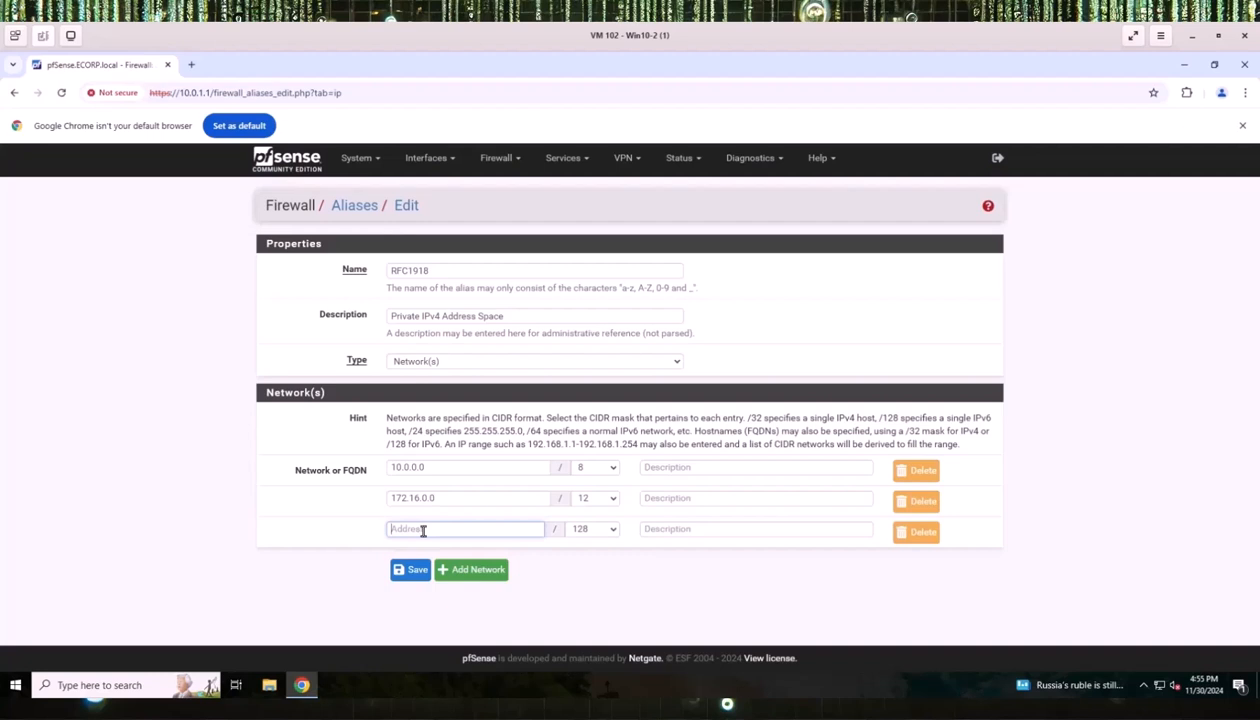
pyautogui.write('192')
pyautogui.write('.168.0.0')
pyautogui.click(605, 528)
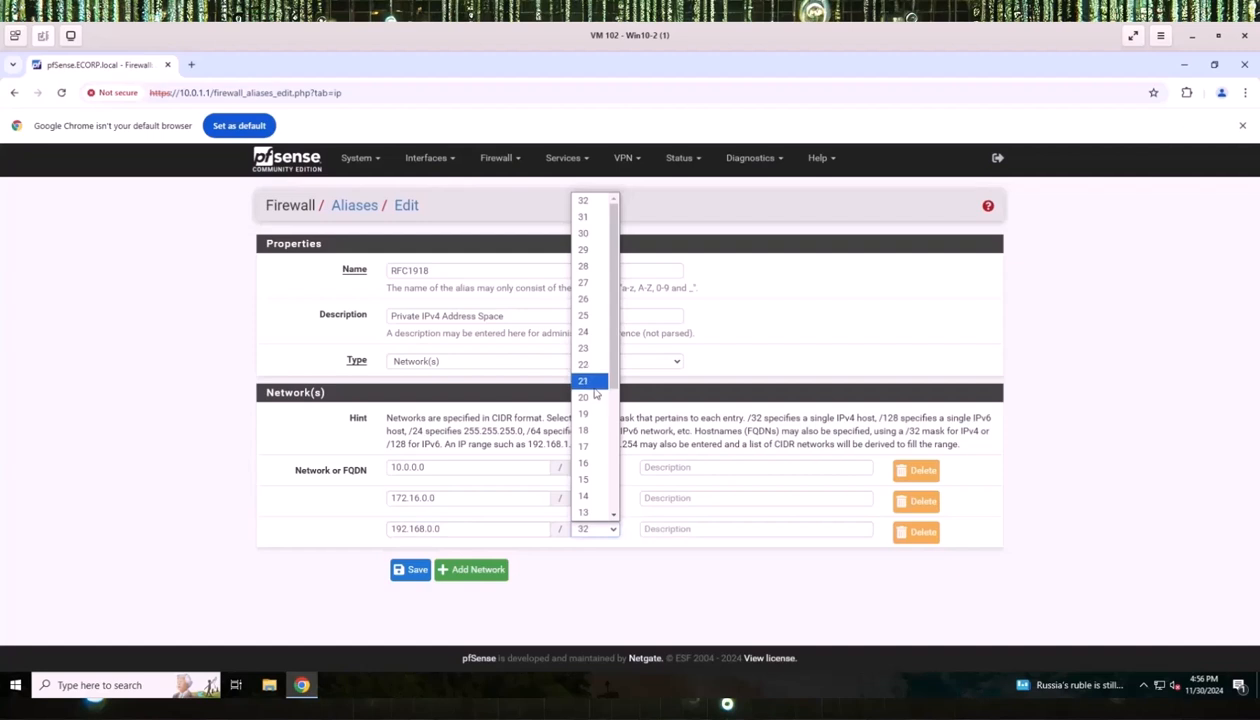
pyautogui.click(588, 463)
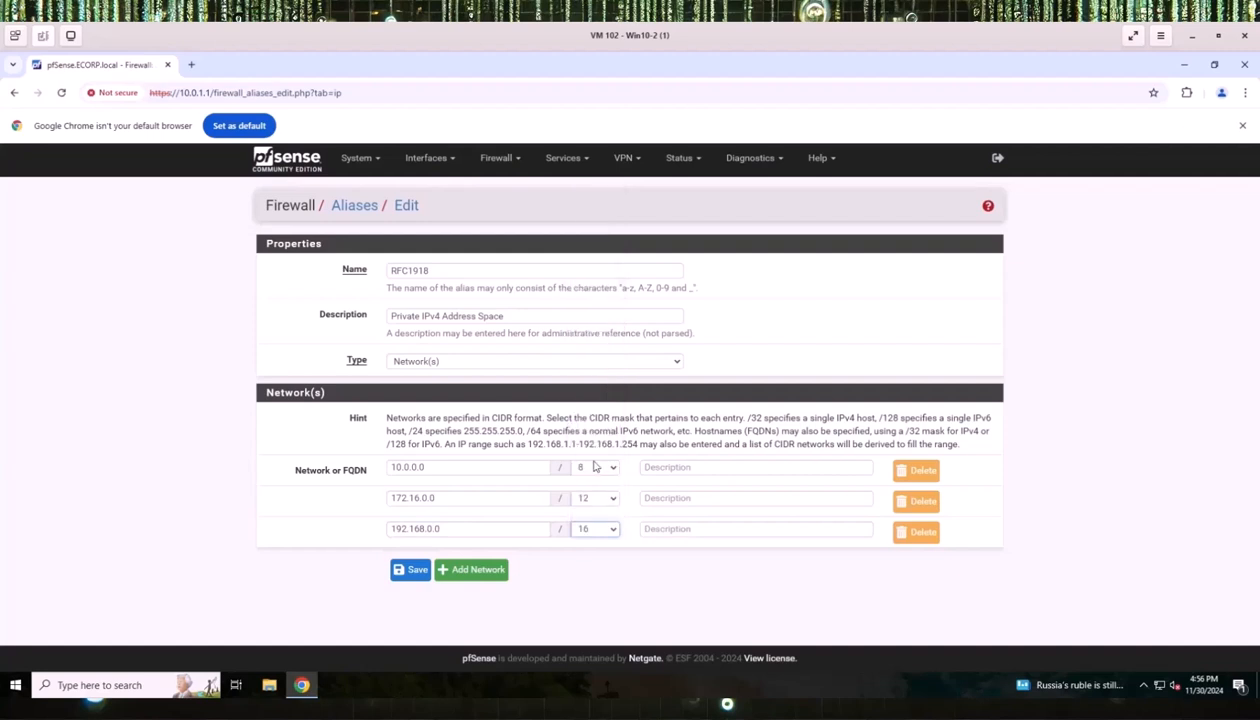
pyautogui.click(398, 569)
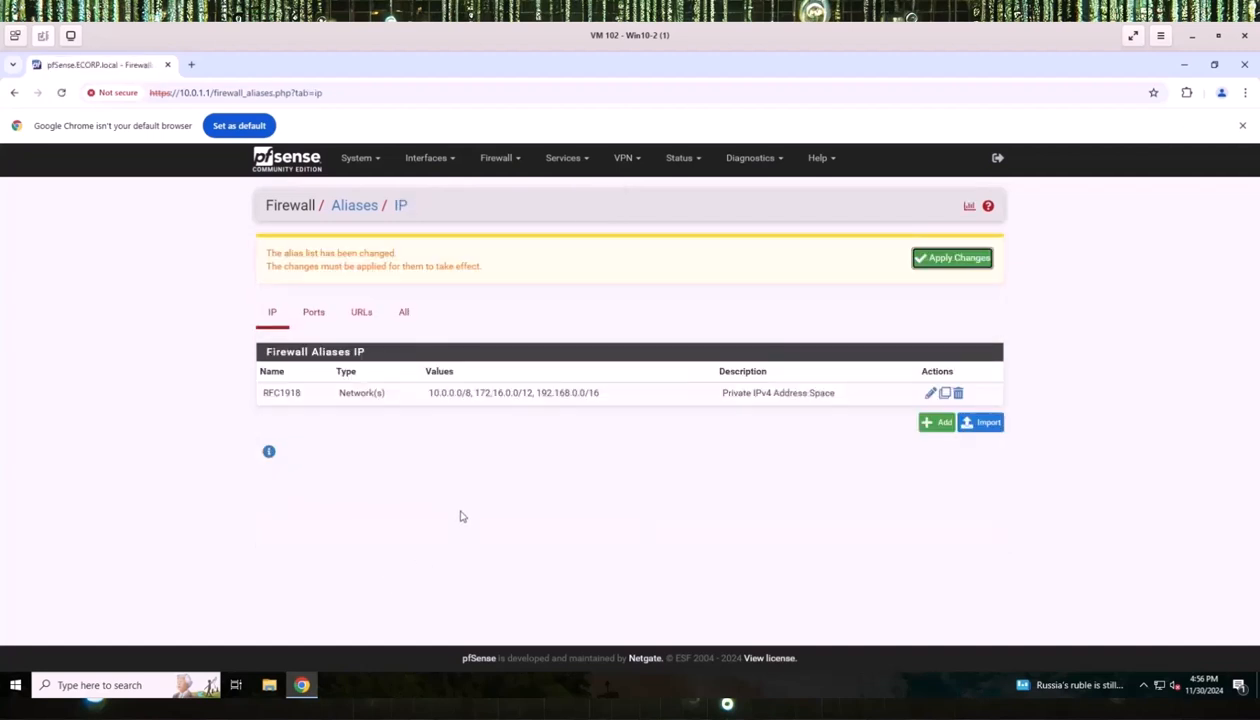
# Add 169.254.0.0/16 and 127.0.0.0/8 to the RFC1918 alias and save it.
pyautogui.click(930, 393)
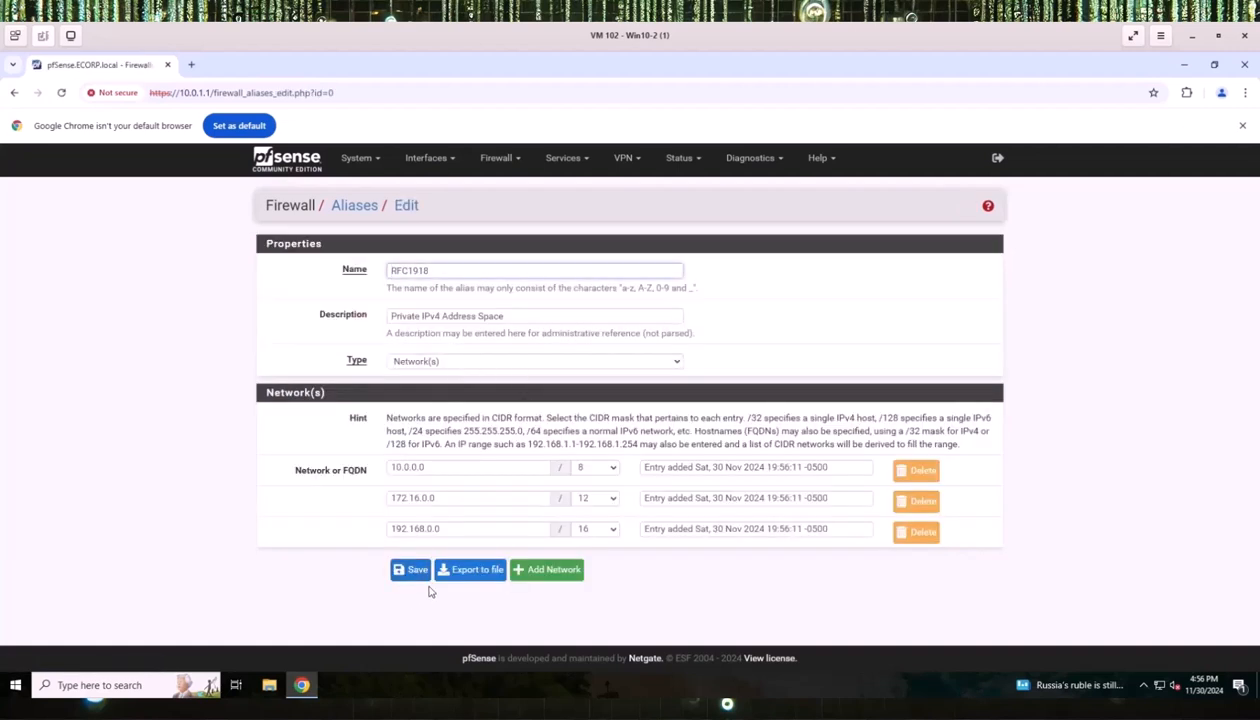
pyautogui.click(530, 569)
pyautogui.click(408, 560)
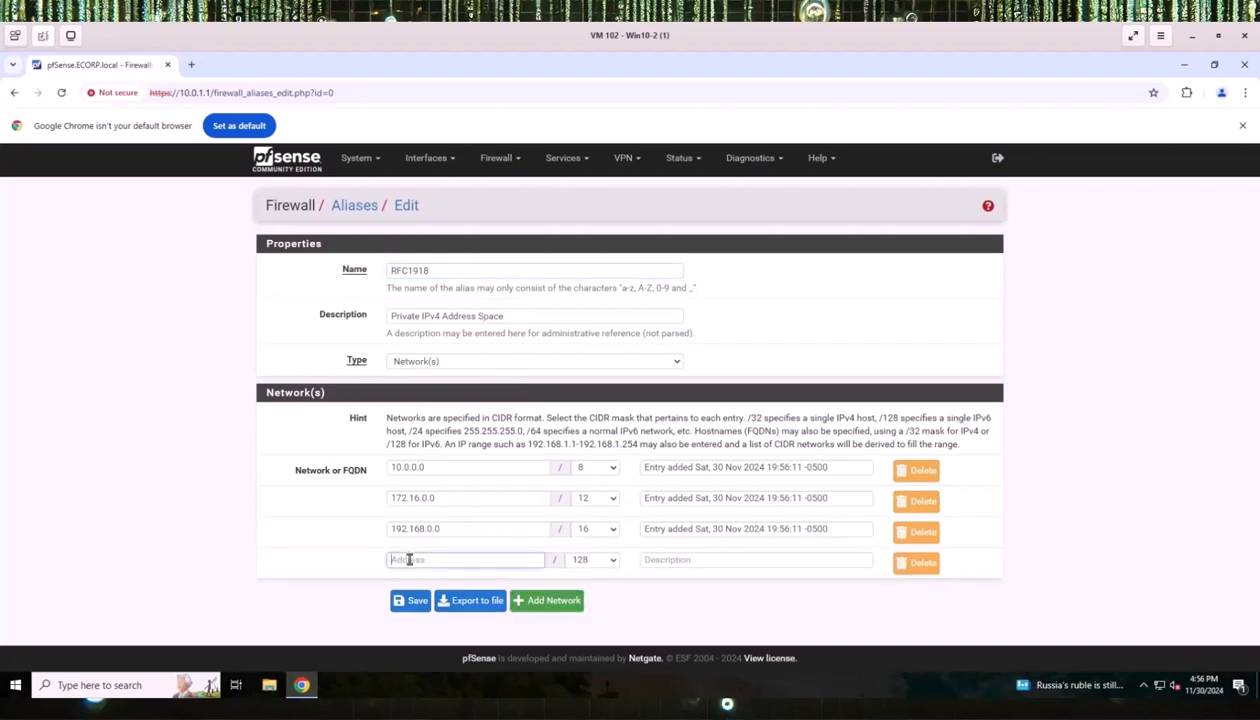
pyautogui.write('169.254.0.0')
pyautogui.click(612, 559)
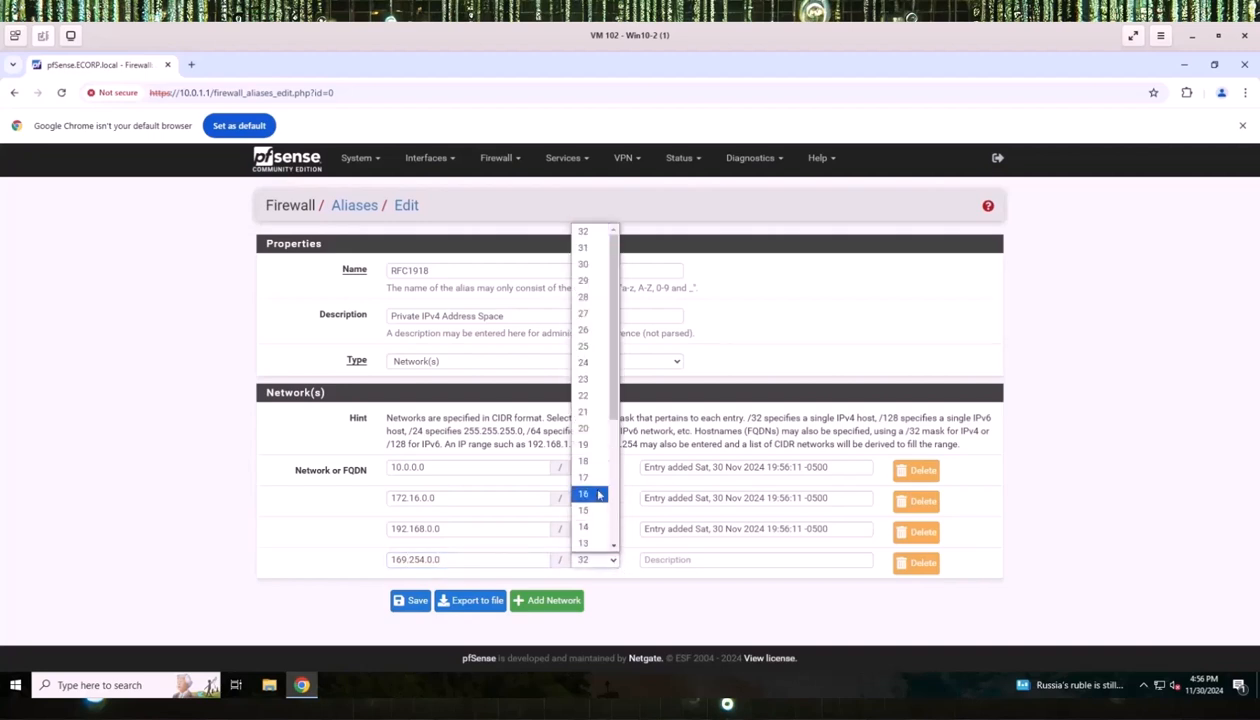
pyautogui.click(599, 494)
pyautogui.click(547, 600)
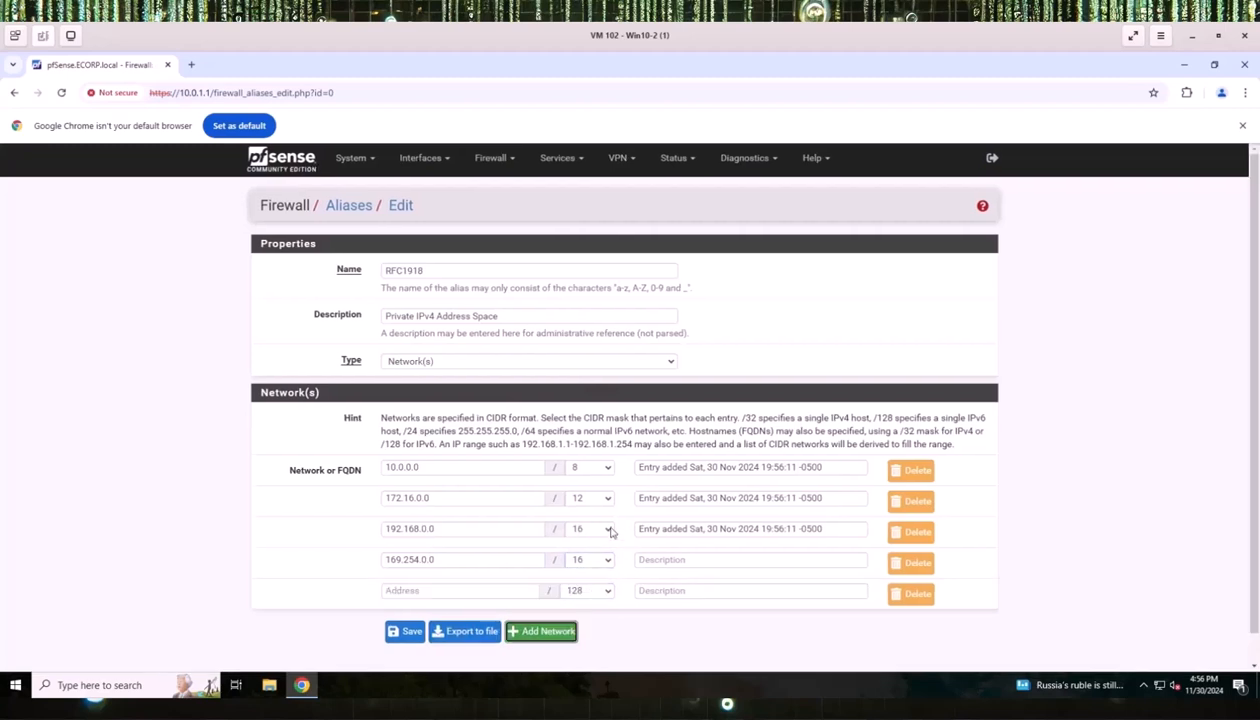
pyautogui.click(405, 591)
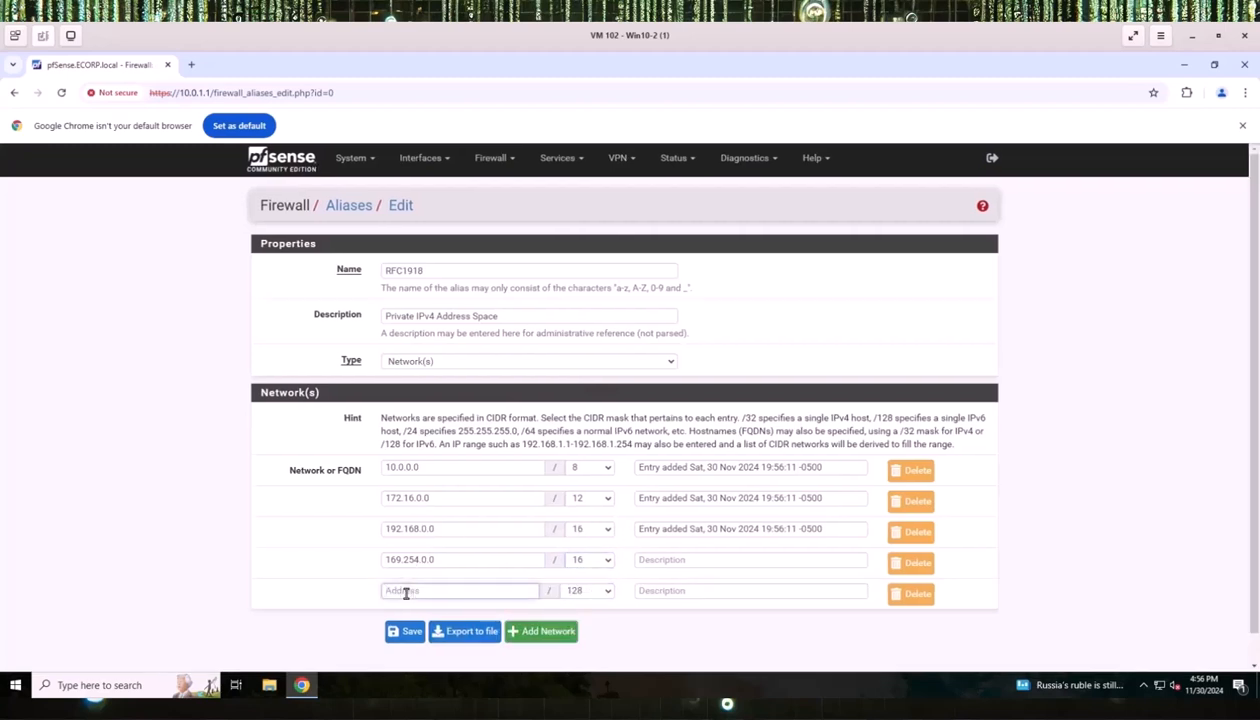
pyautogui.write('127.0.0.0')
pyautogui.click(608, 596)
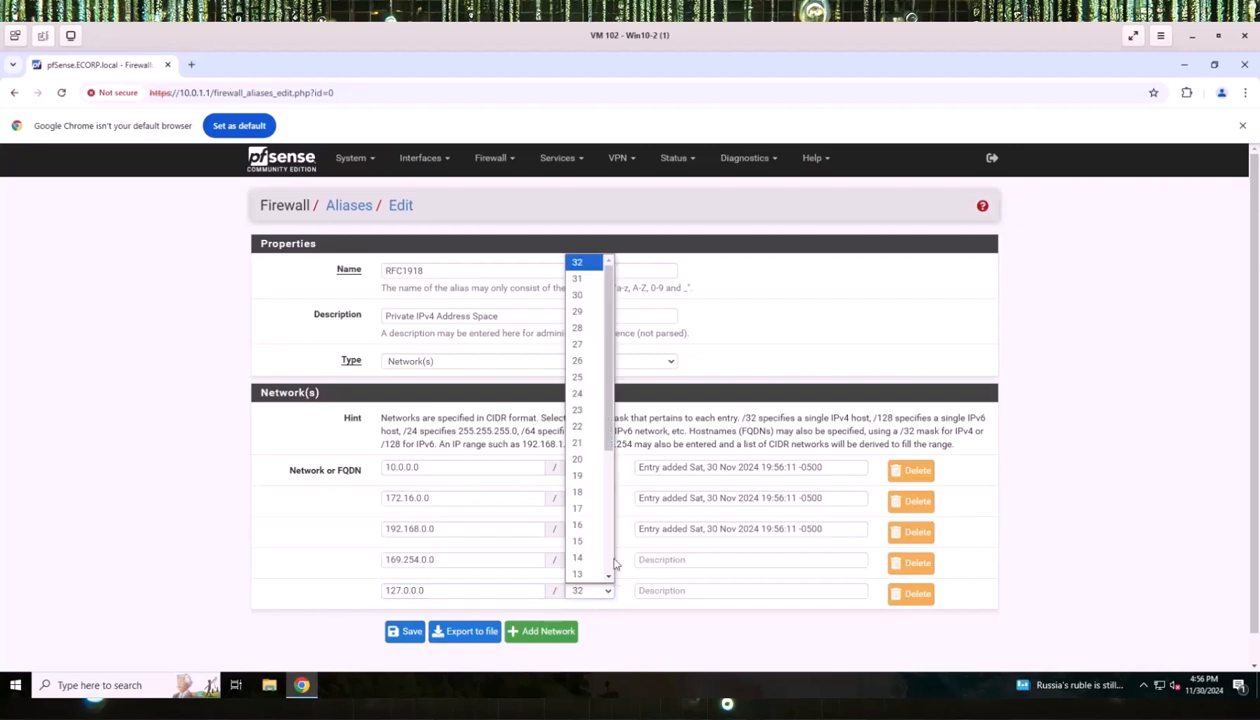
pyautogui.scroll(-2, 584, 500)
pyautogui.click(578, 525)
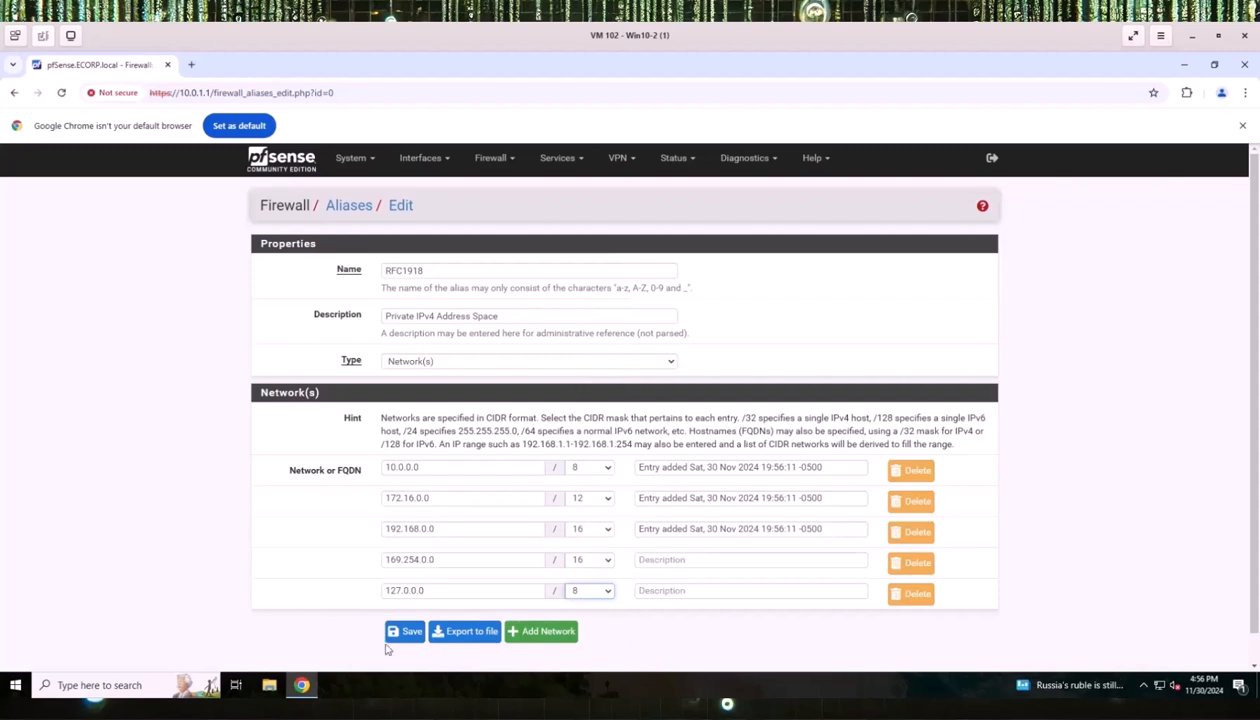
pyautogui.click(410, 634)
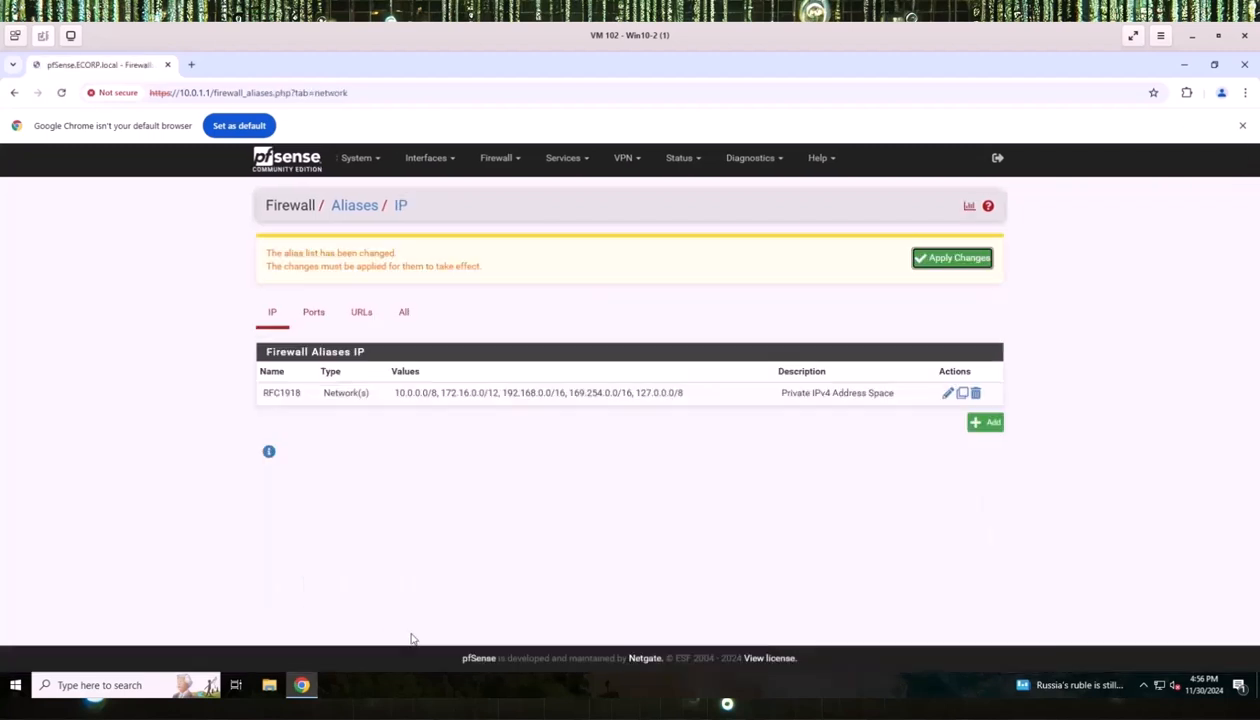
# Apply the pending alias changes and open the ECORP firewall rules.
pyautogui.click(949, 260)
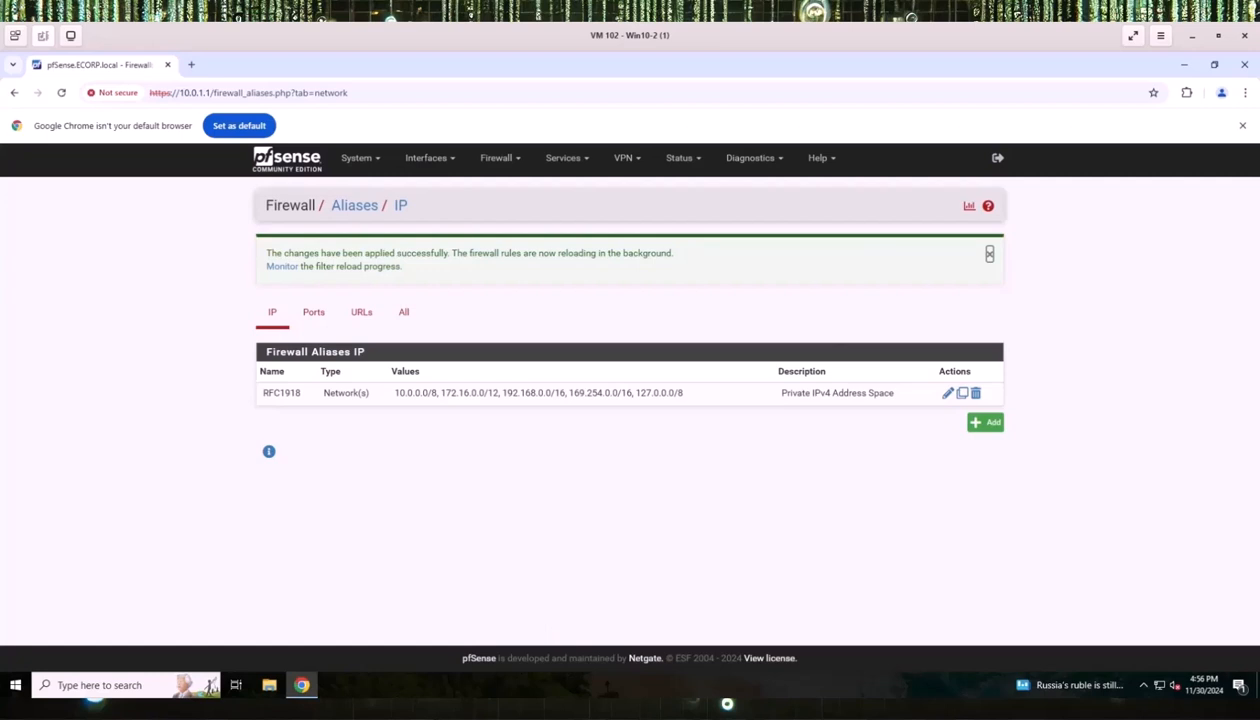
pyautogui.click(500, 158)
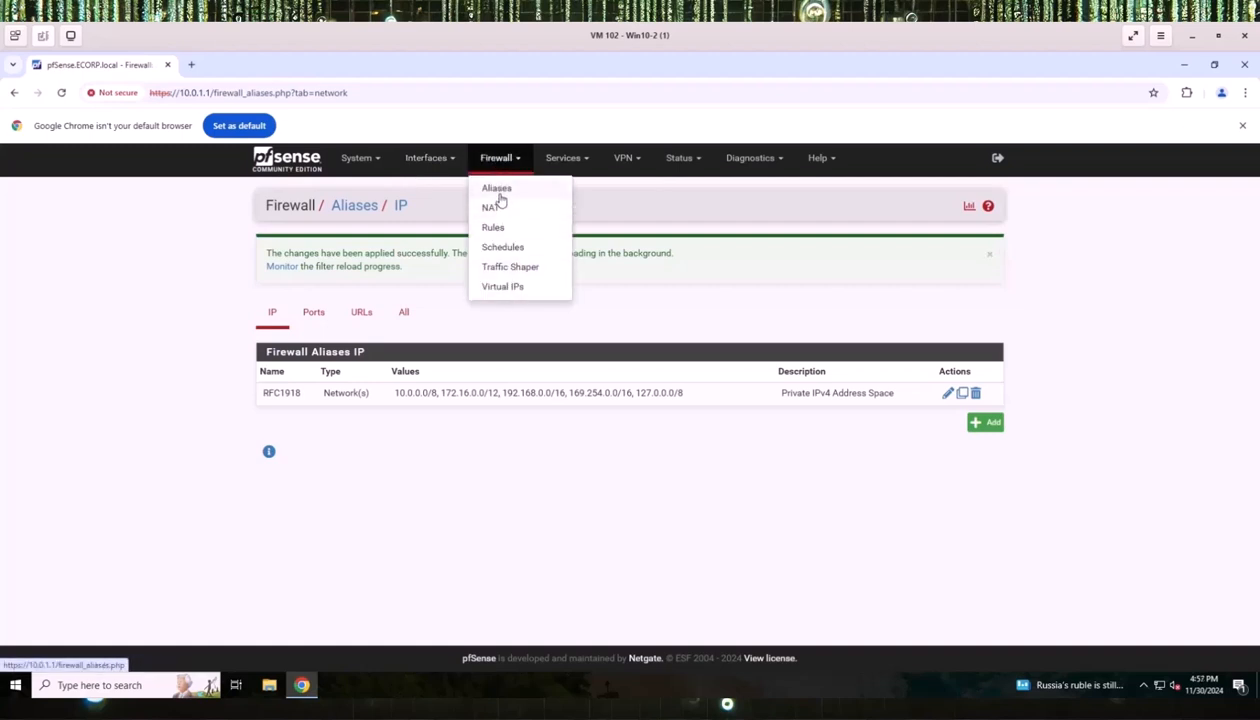
pyautogui.click(493, 228)
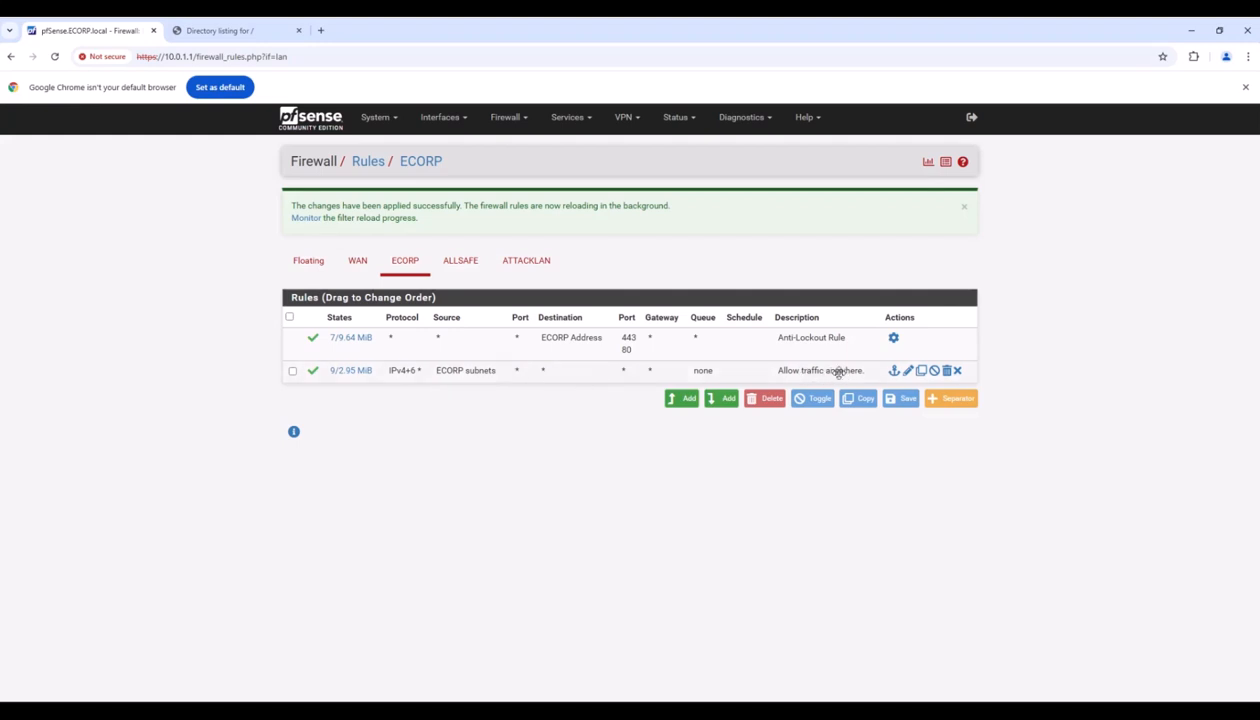
# Save the ECORP allow-anywhere rule unchanged: Pass, IPv4+IPv6, protocol Any, source ECORP subnets.
pyautogui.click(908, 372)
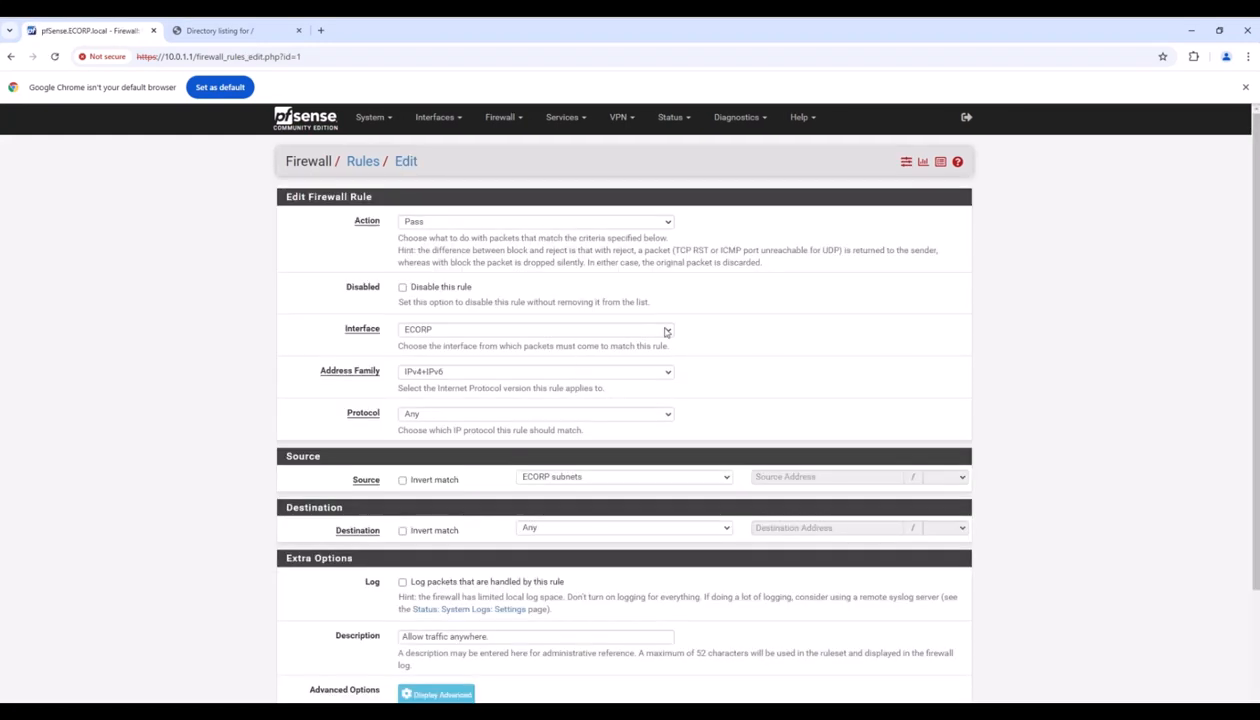
pyautogui.scroll(-1, 290, 285)
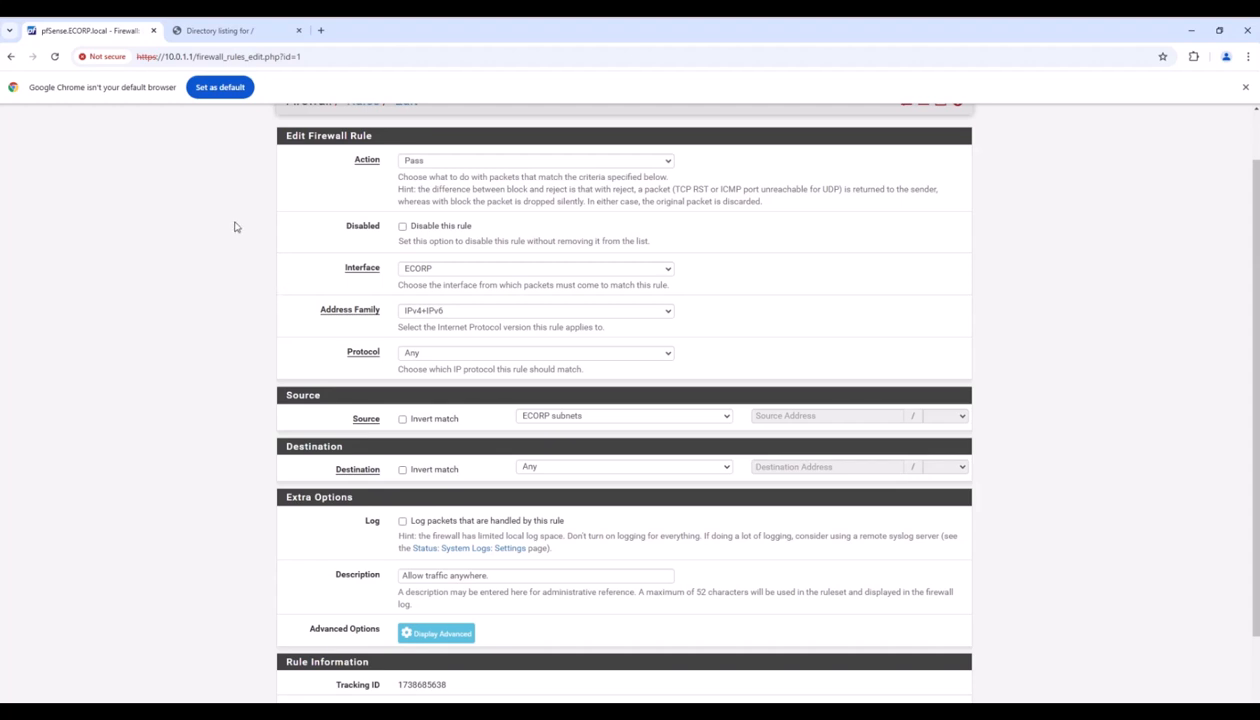
pyautogui.click(666, 162)
pyautogui.click(436, 175)
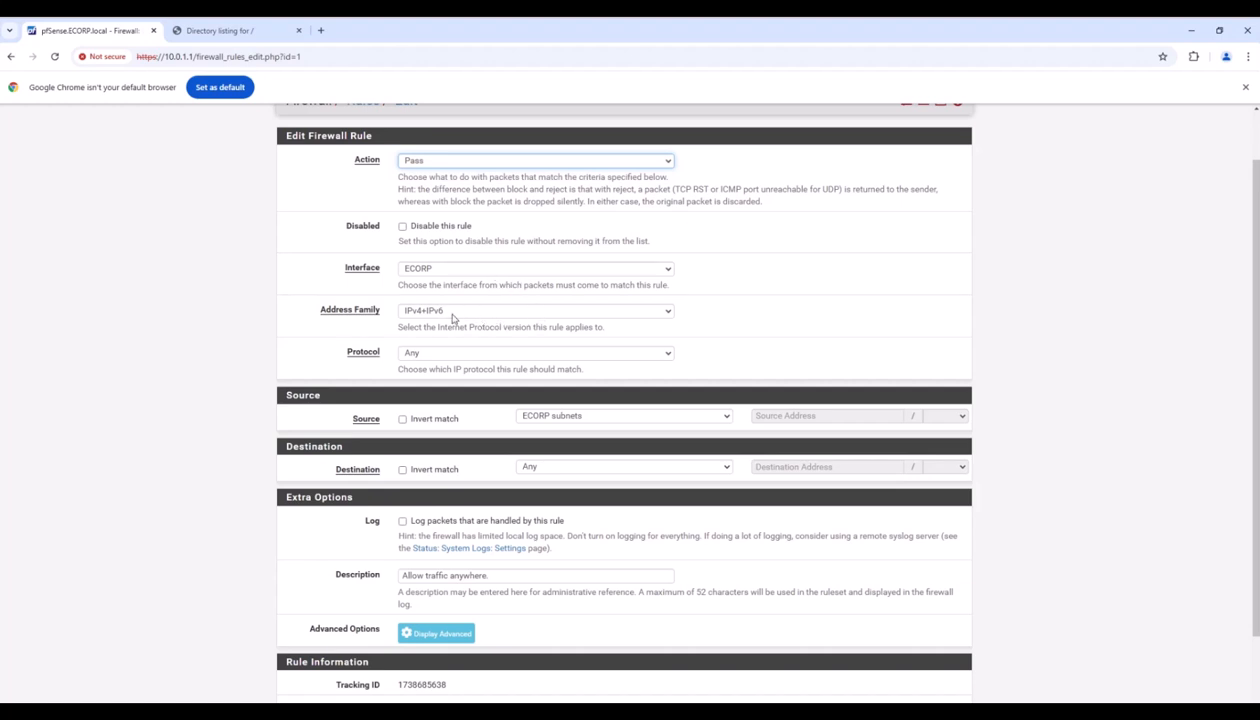
pyautogui.click(669, 312)
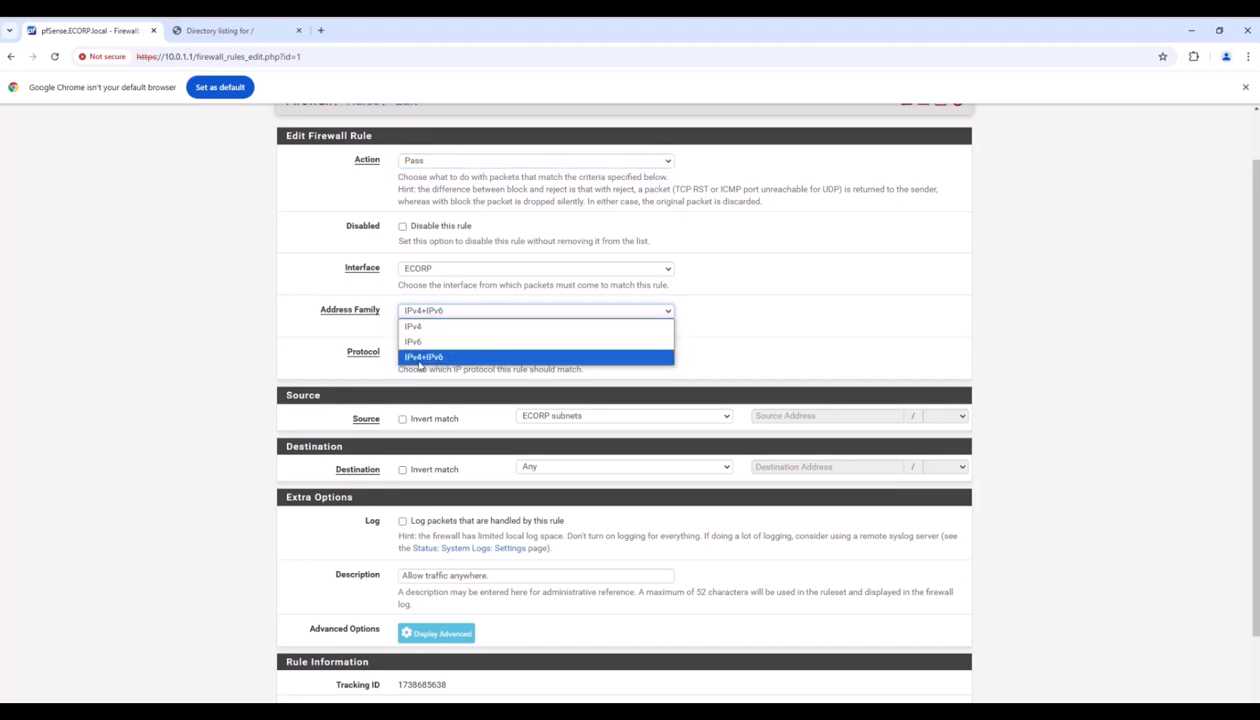
pyautogui.click(420, 362)
pyautogui.scroll(-2, 500, 360)
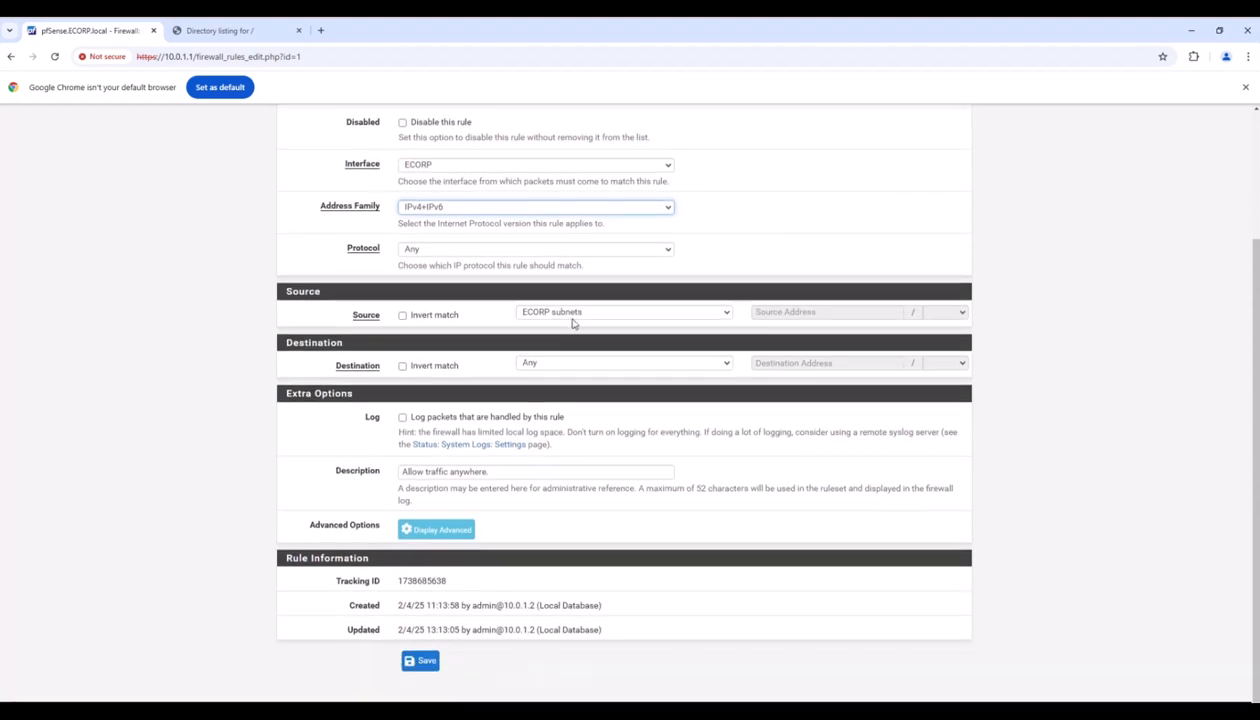
pyautogui.click(667, 250)
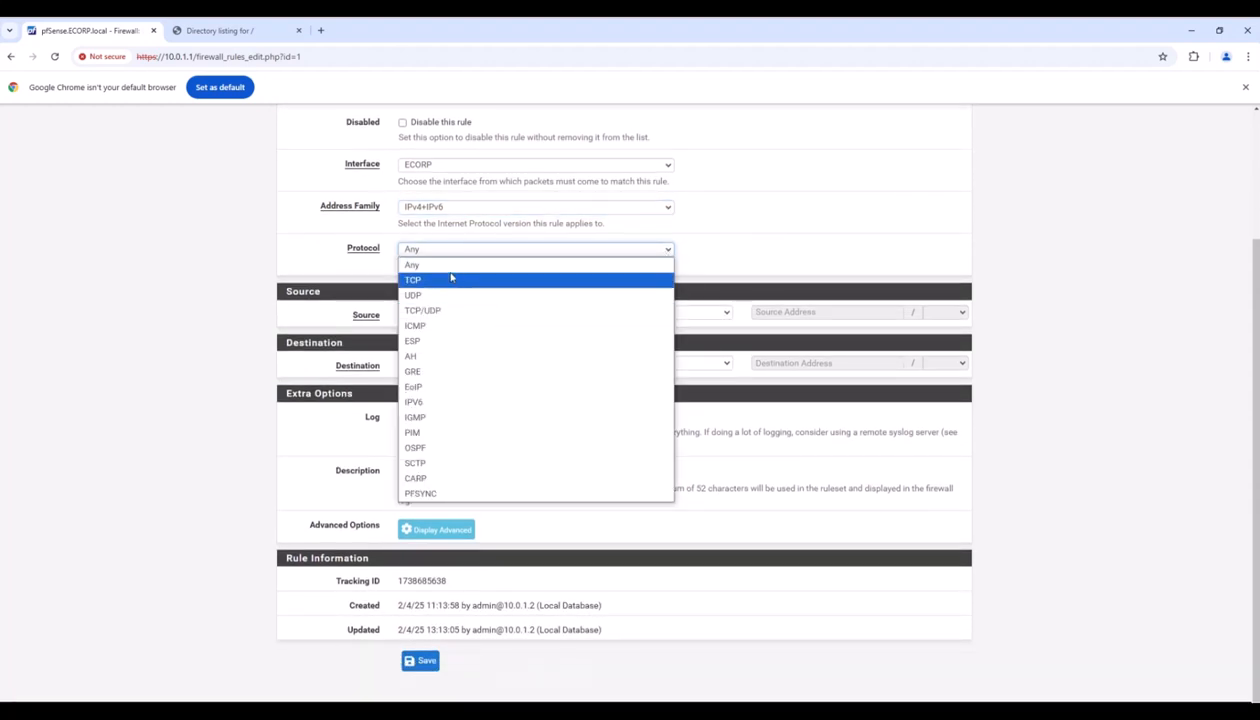
pyautogui.click(418, 265)
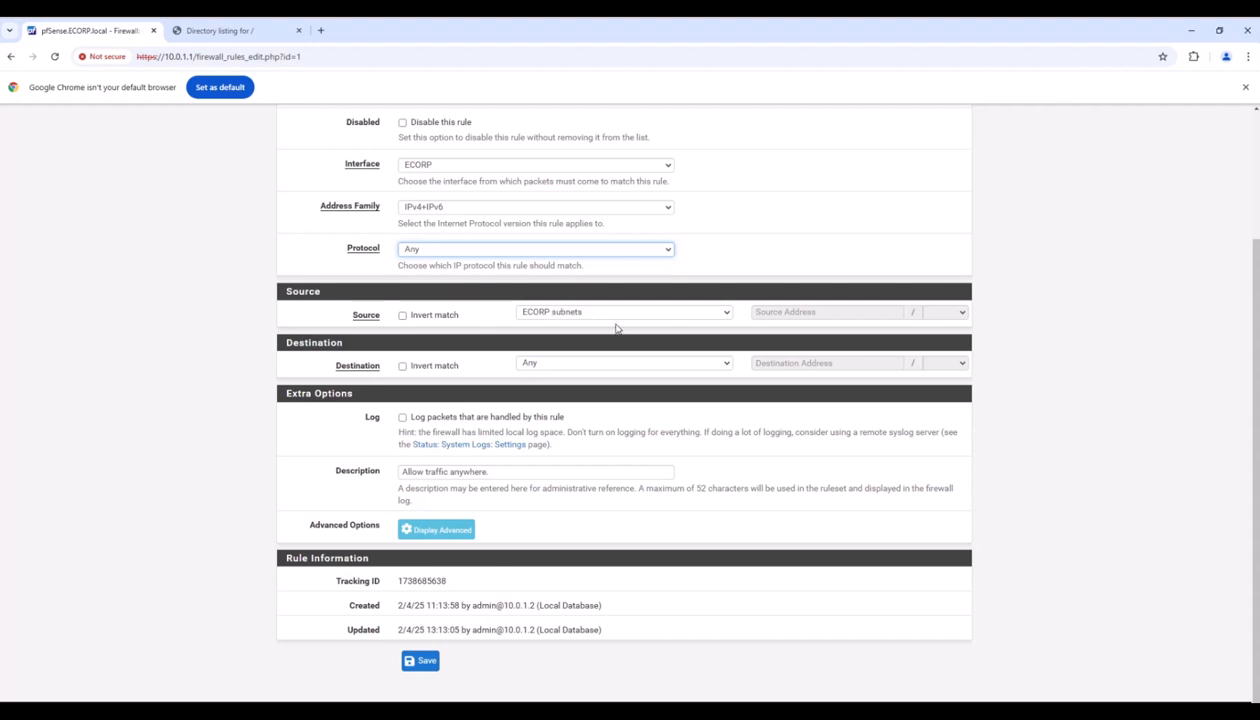
pyautogui.click(716, 313)
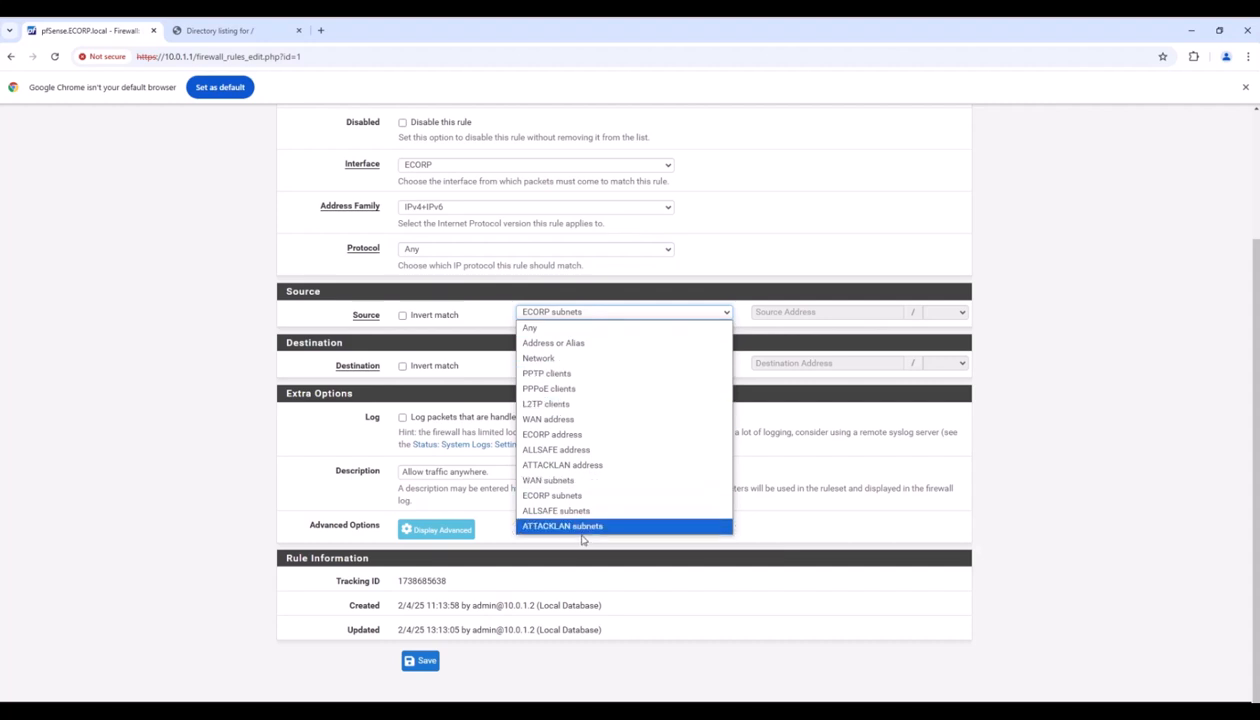
pyautogui.click(588, 313)
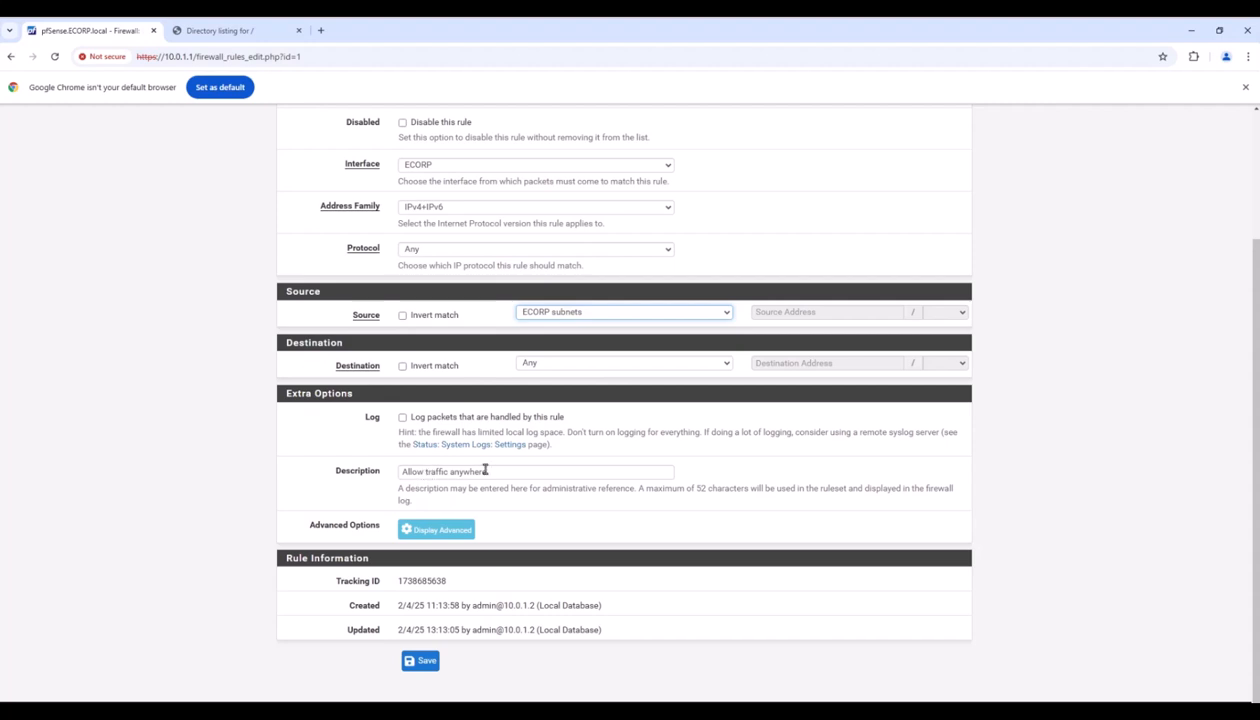
pyautogui.moveTo(486, 472); pyautogui.dragTo(386, 477)
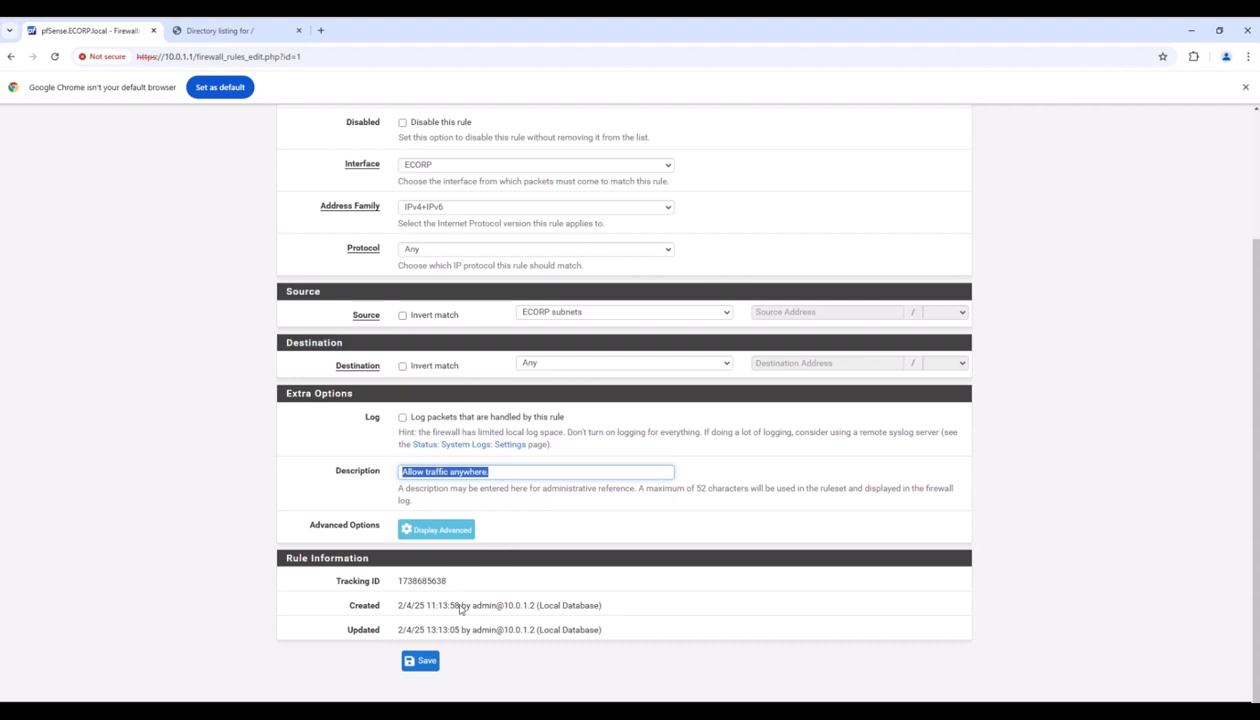
pyautogui.click(421, 662)
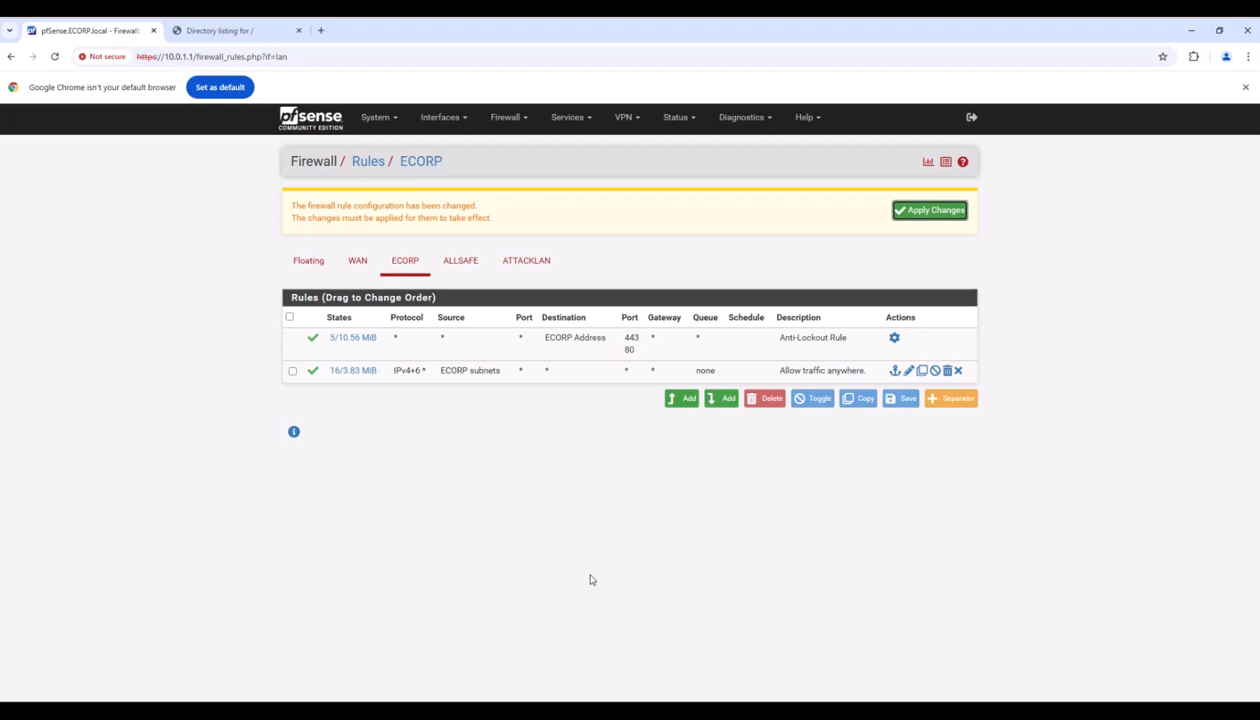
# Apply the ECORP rule changes and switch to the ALLSAFE rules.
pyautogui.click(930, 211)
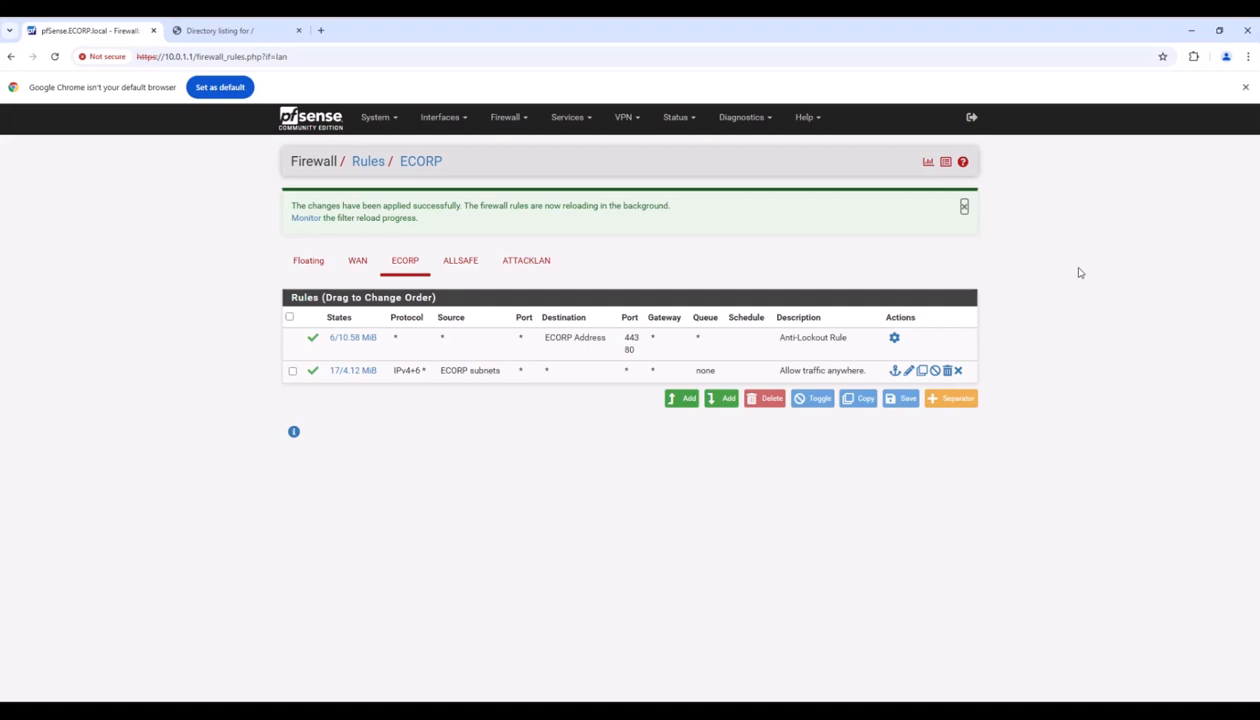
pyautogui.click(461, 264)
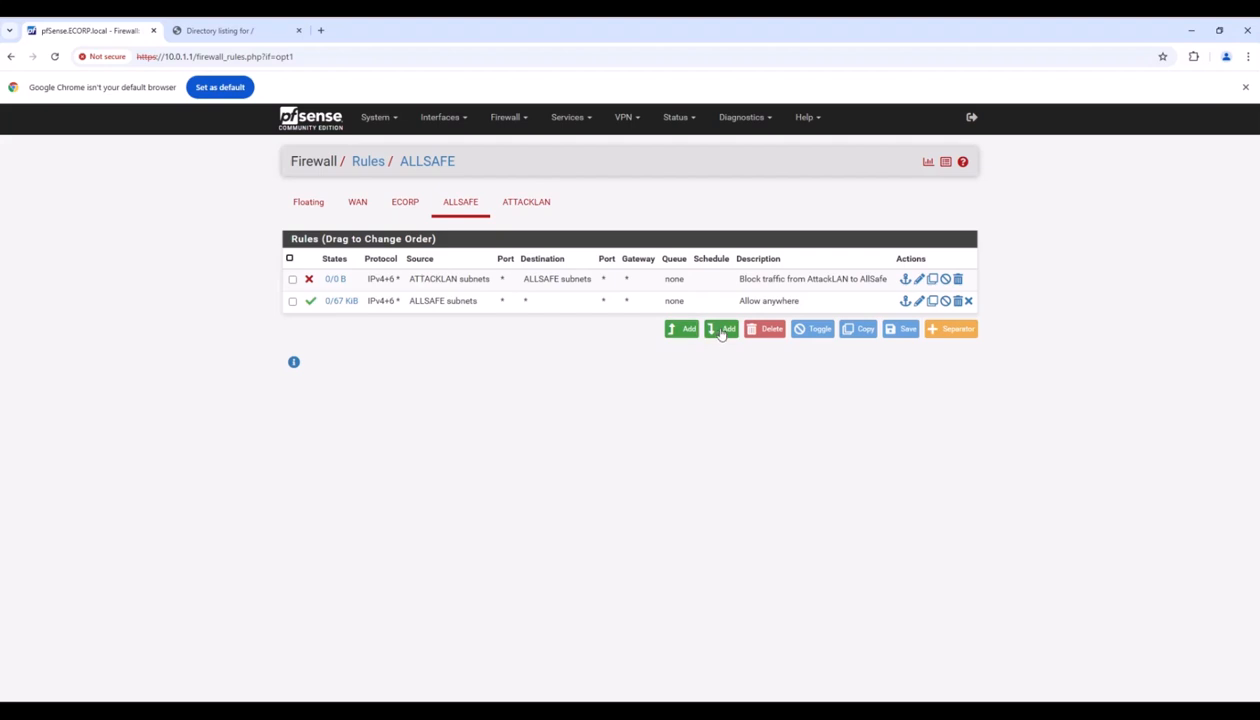
# Save the AttackLAN-to-AllSafe rule with action Block, IPv4+IPv6 and protocol Any.
pyautogui.click(919, 279)
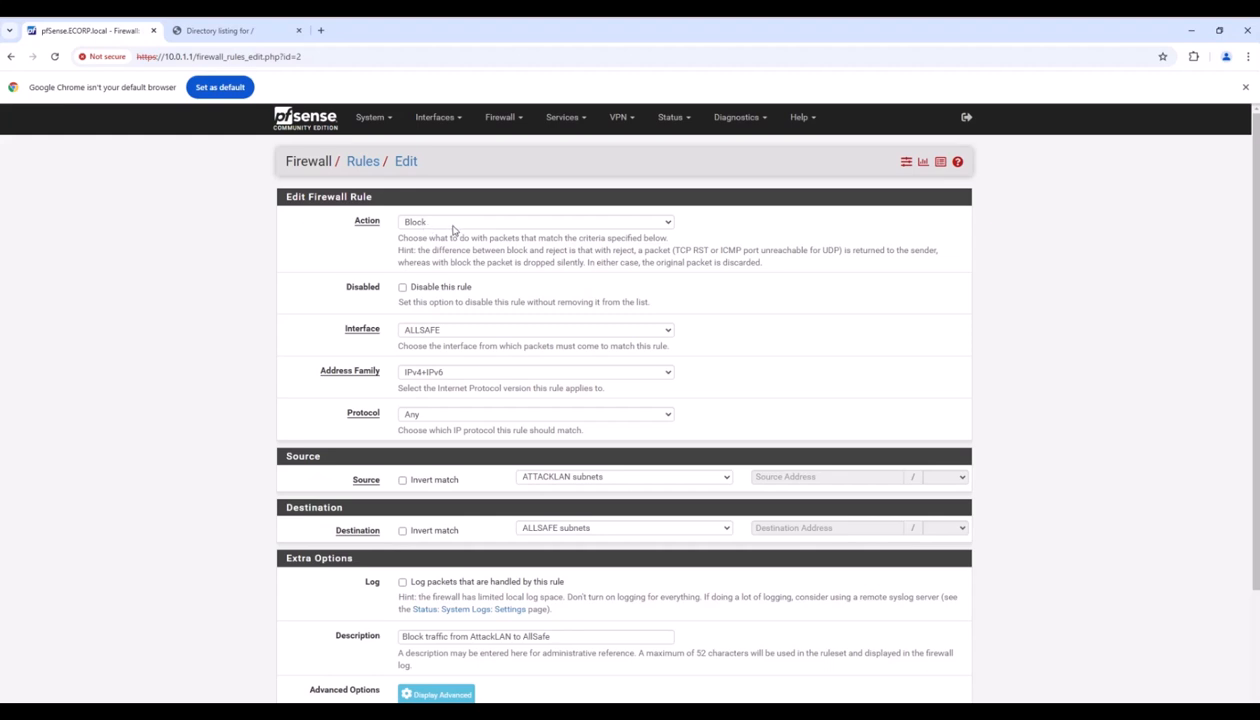
pyautogui.click(645, 228)
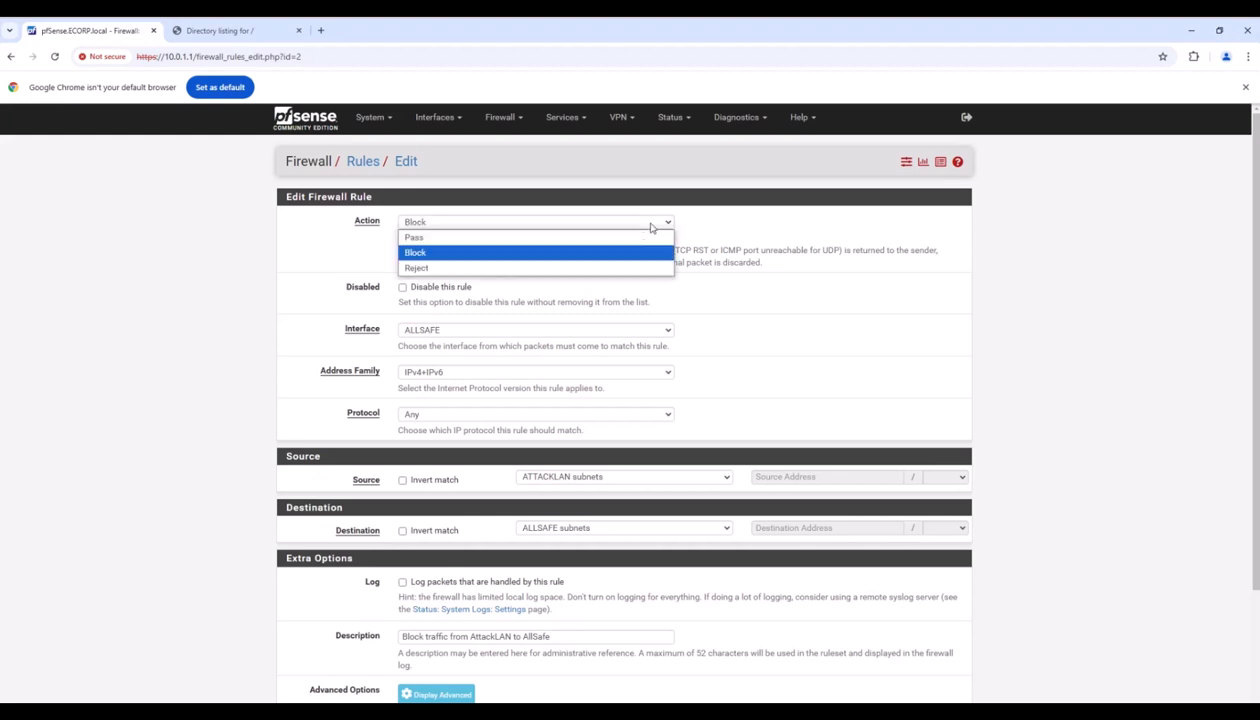
pyautogui.click(432, 252)
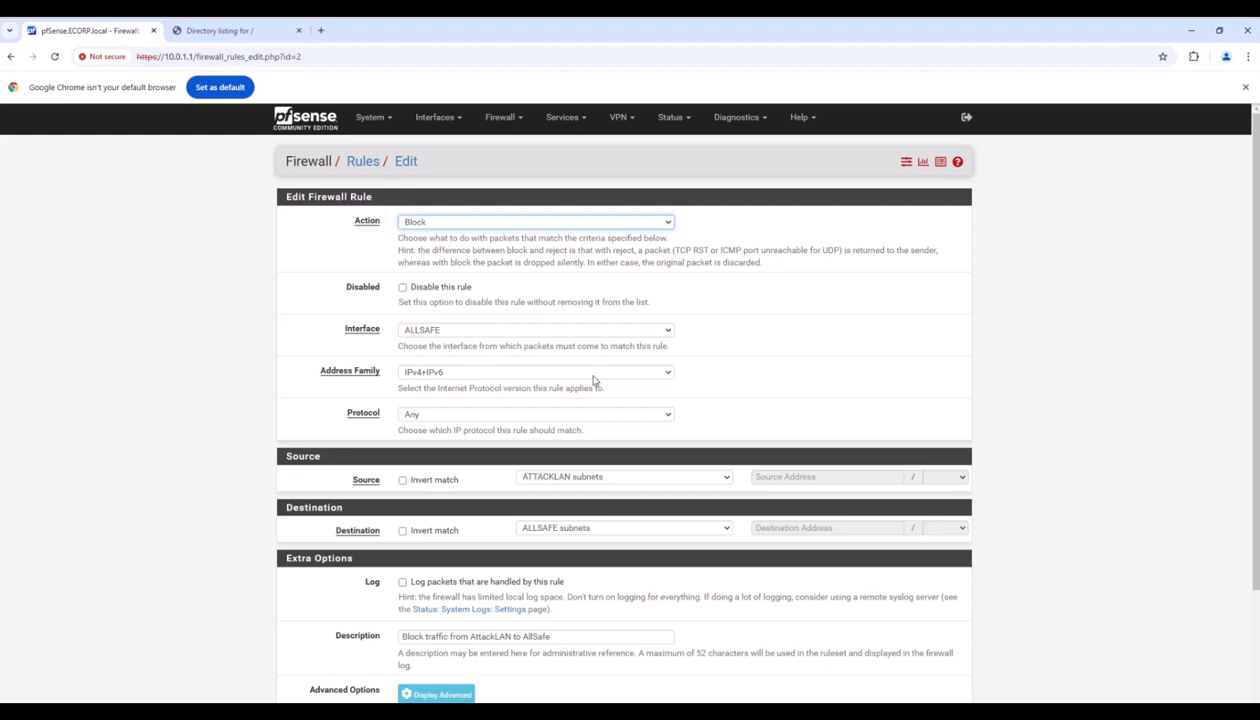
pyautogui.click(645, 371)
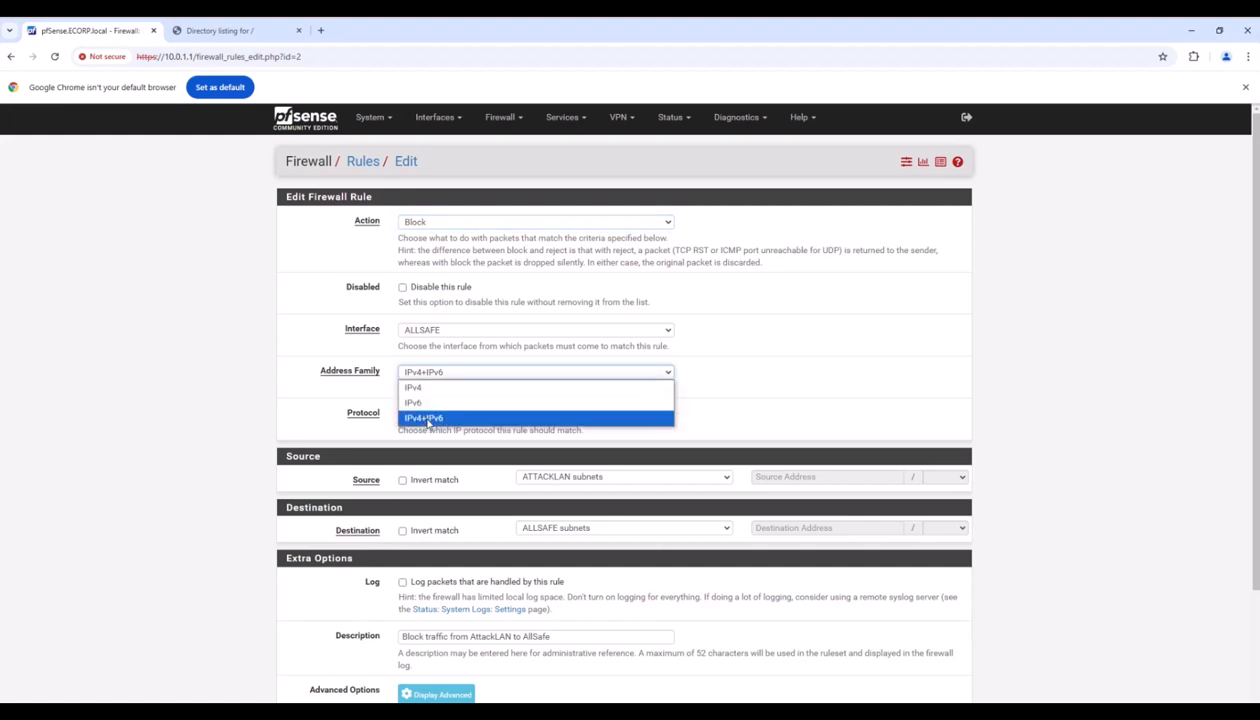
pyautogui.click(428, 419)
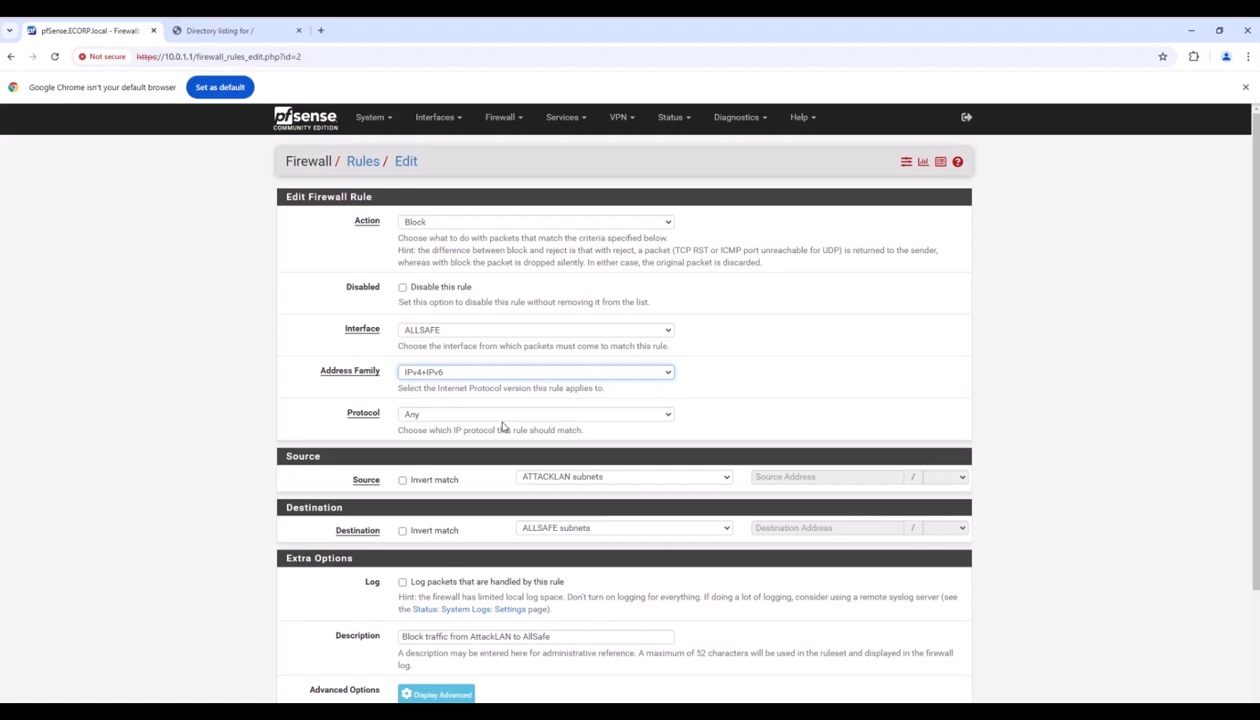
pyautogui.click(501, 413)
pyautogui.click(501, 429)
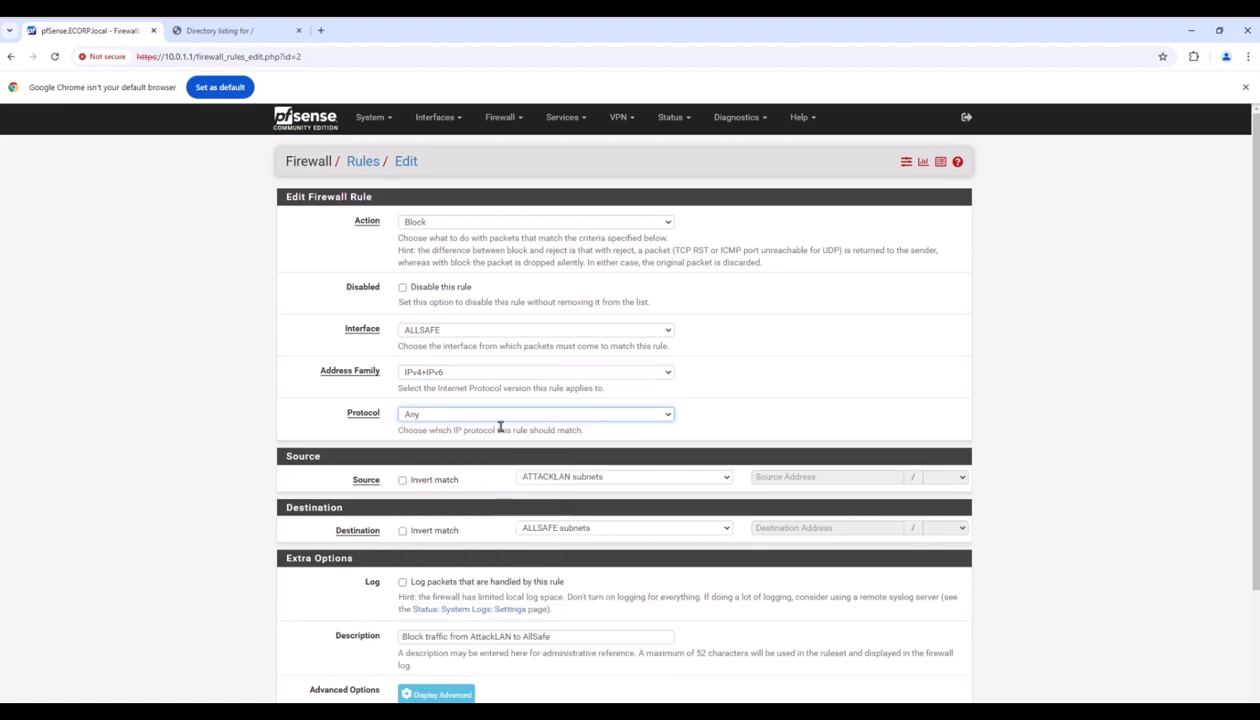
pyautogui.scroll(-2, 624, 397)
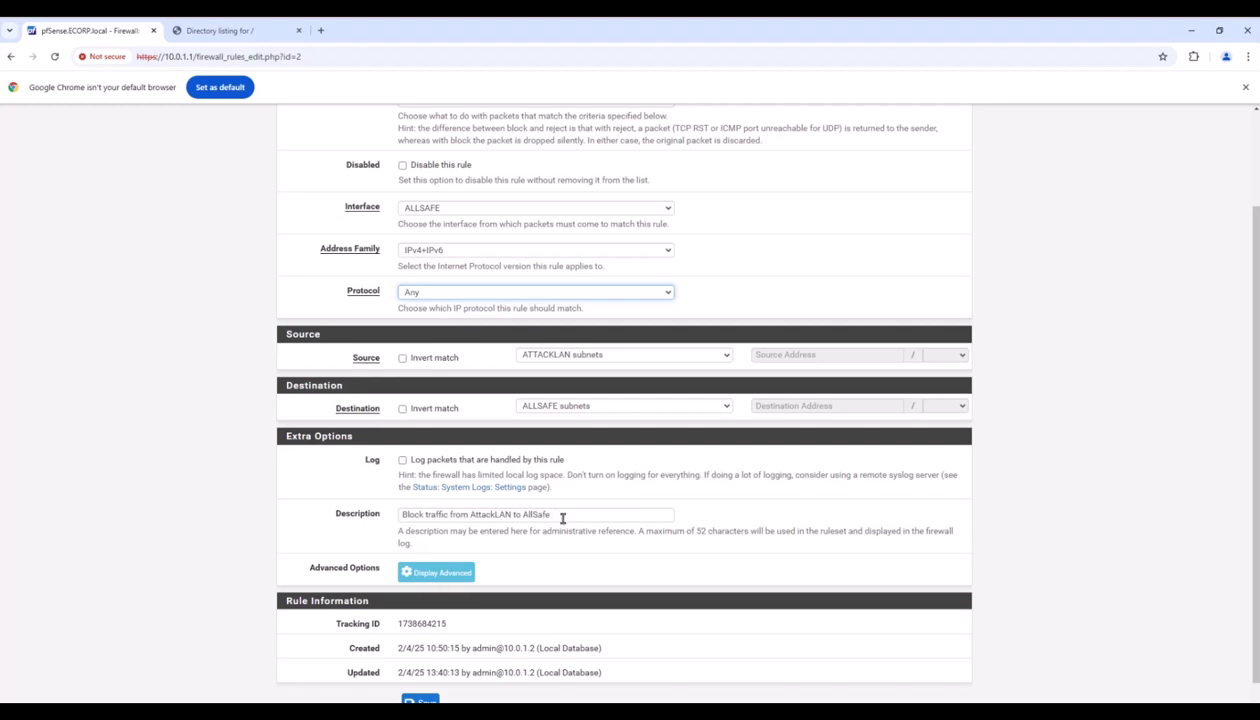
pyautogui.scroll(-1, 562, 518)
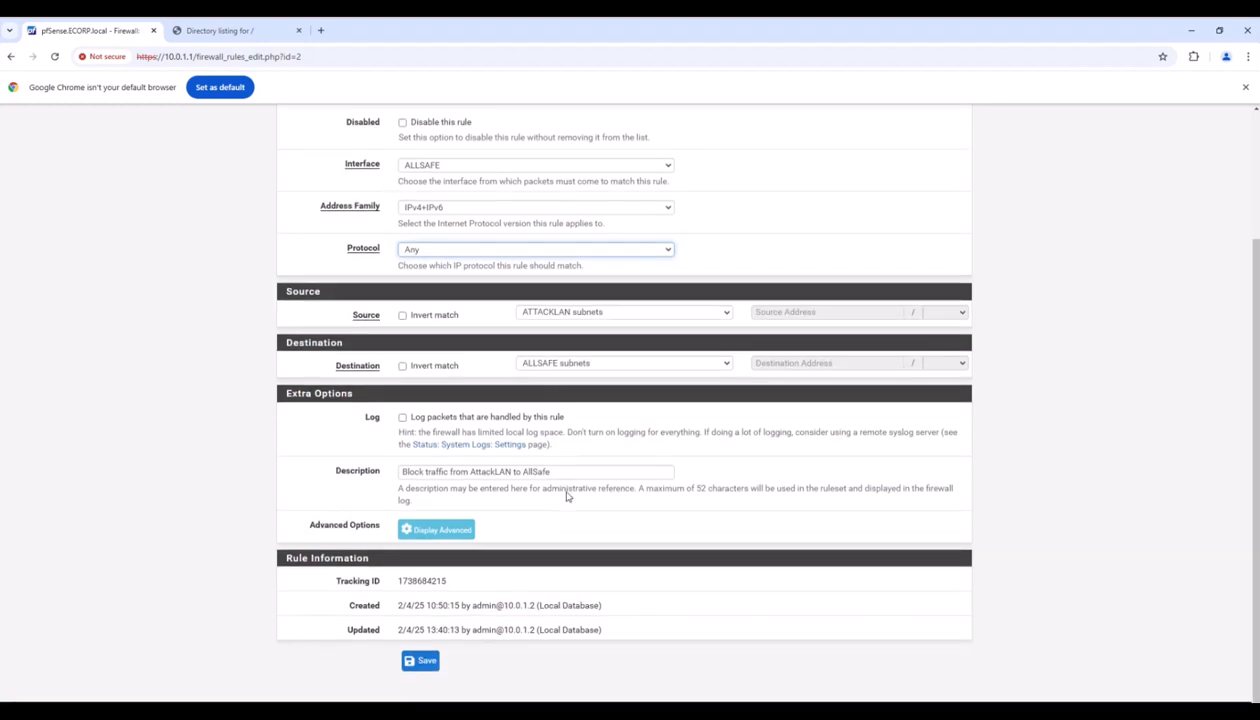
pyautogui.click(426, 664)
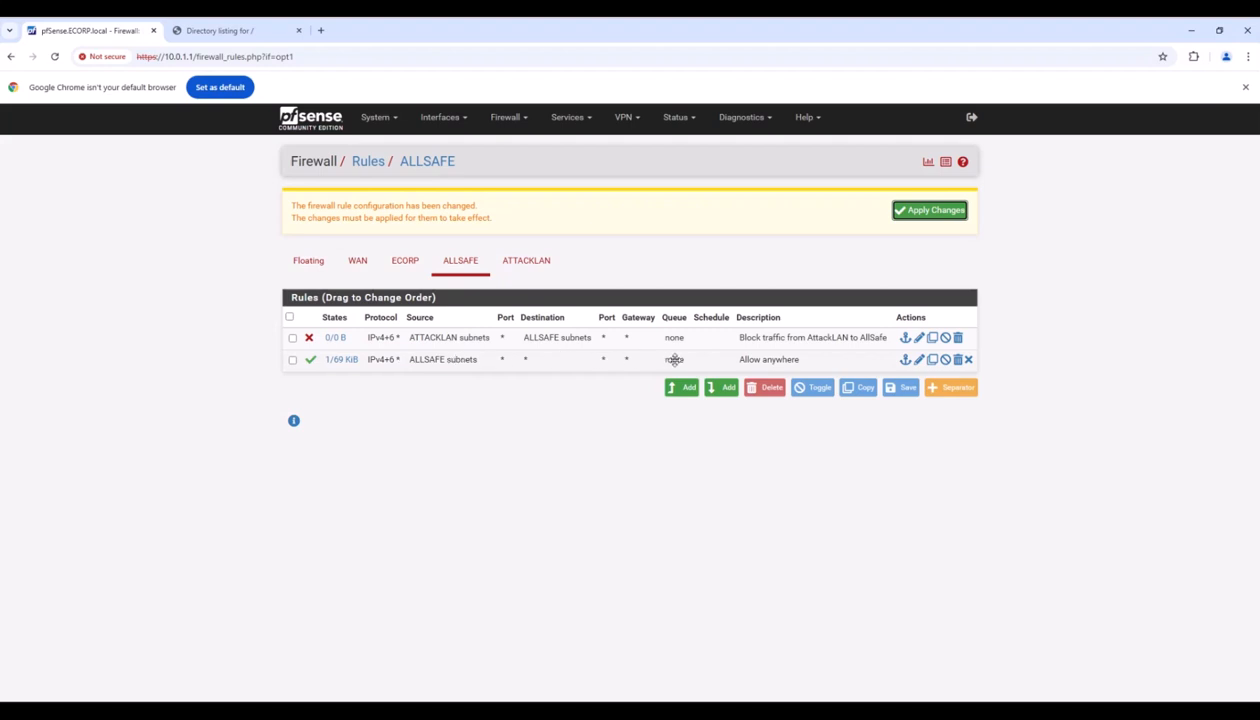
# Save the Allow anywhere rule with protocol and destination Any, then apply the changes.
pyautogui.click(918, 362)
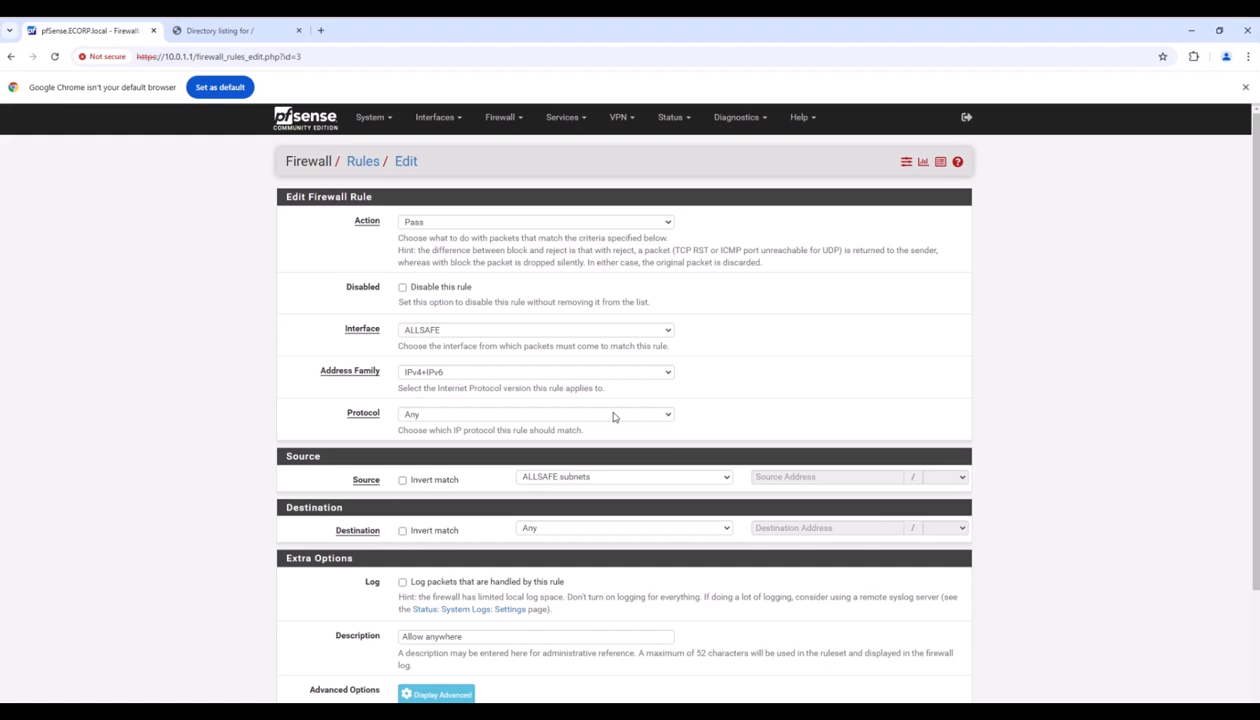
pyautogui.click(665, 413)
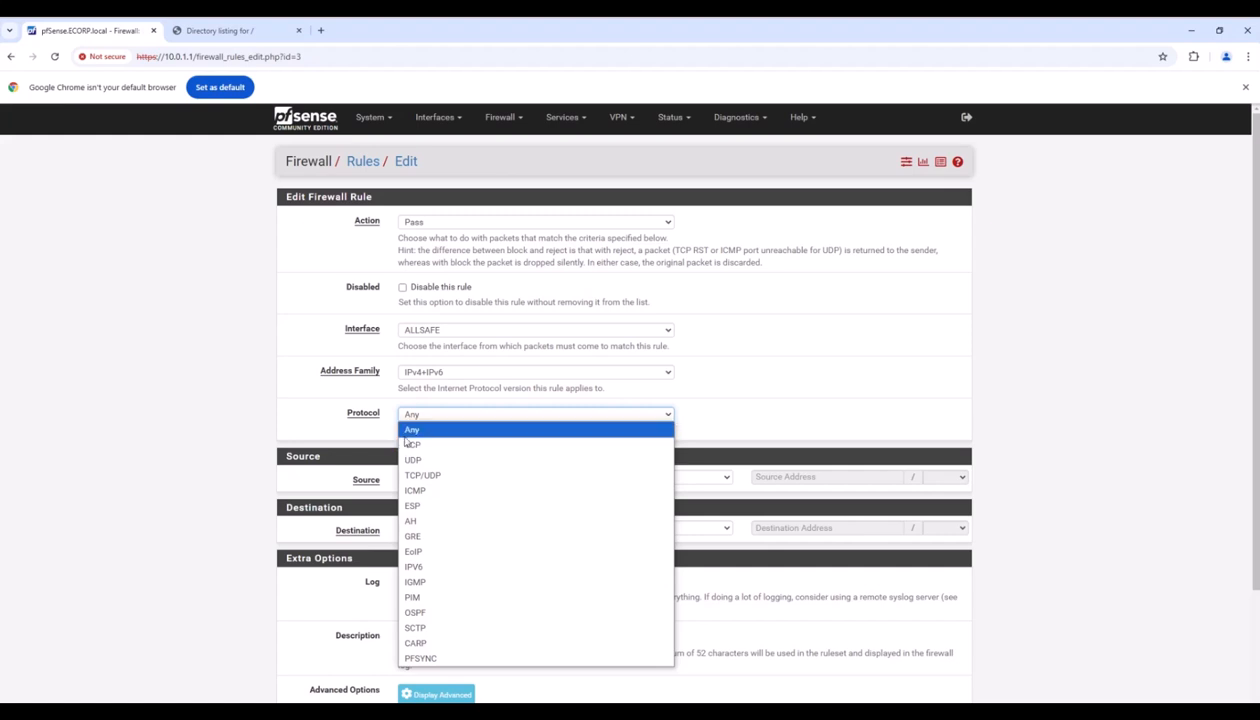
pyautogui.click(553, 435)
pyautogui.scroll(-1, 525, 420)
pyautogui.scroll(-1, 529, 425)
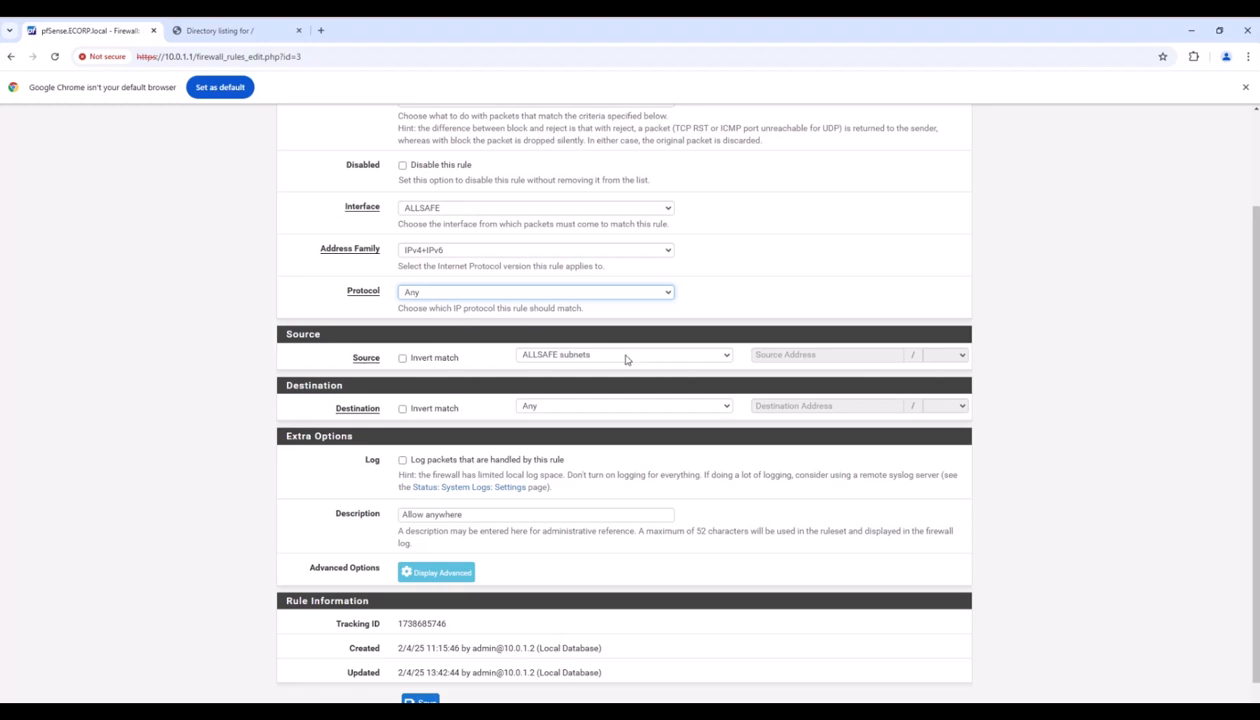
pyautogui.click(559, 409)
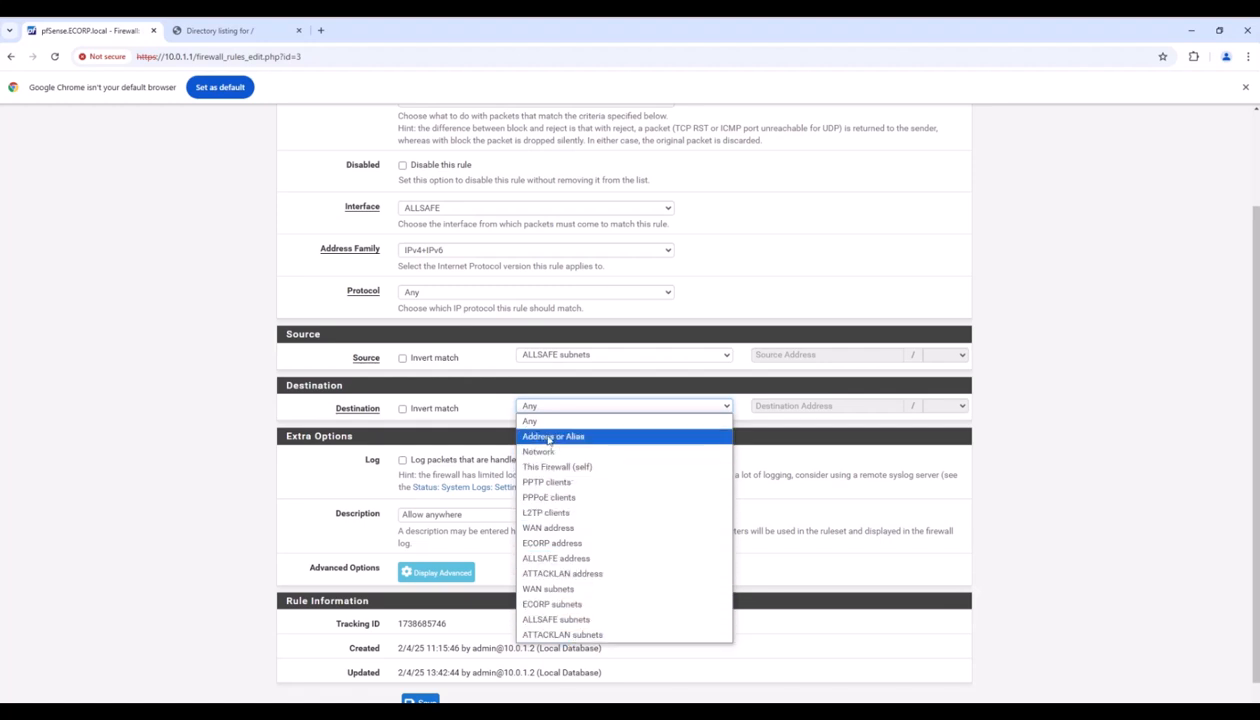
pyautogui.click(528, 427)
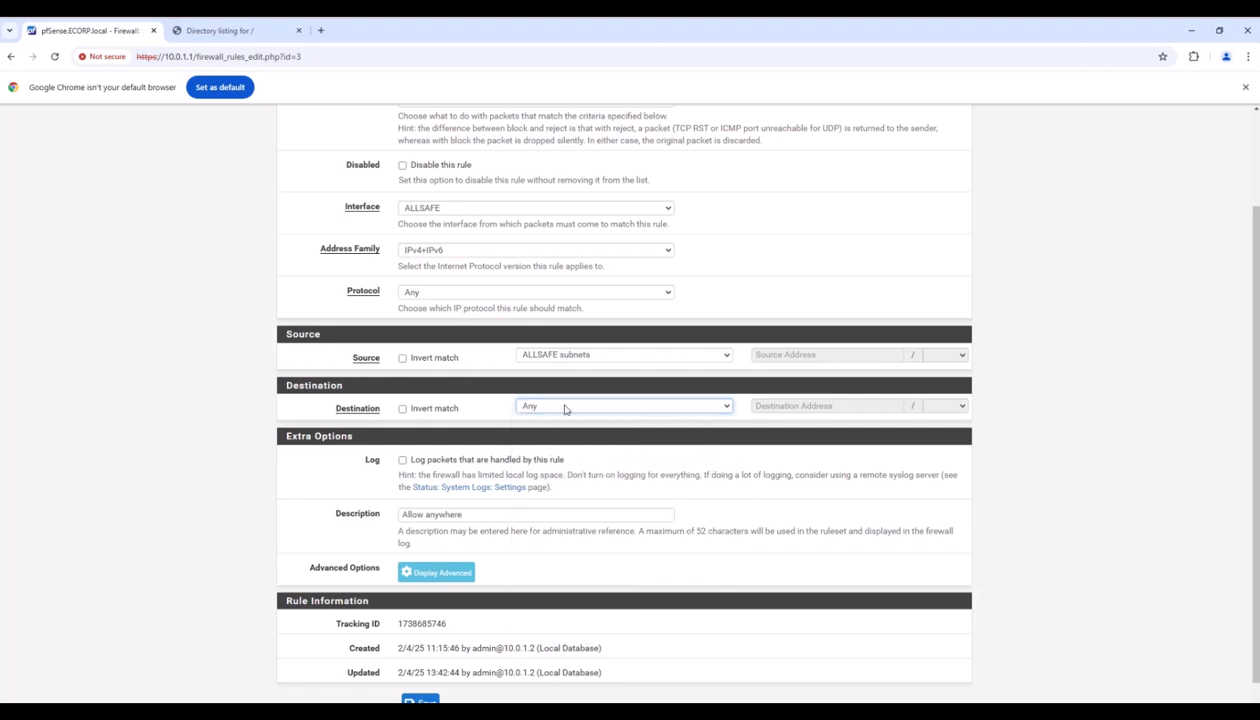
pyautogui.scroll(-1, 564, 408)
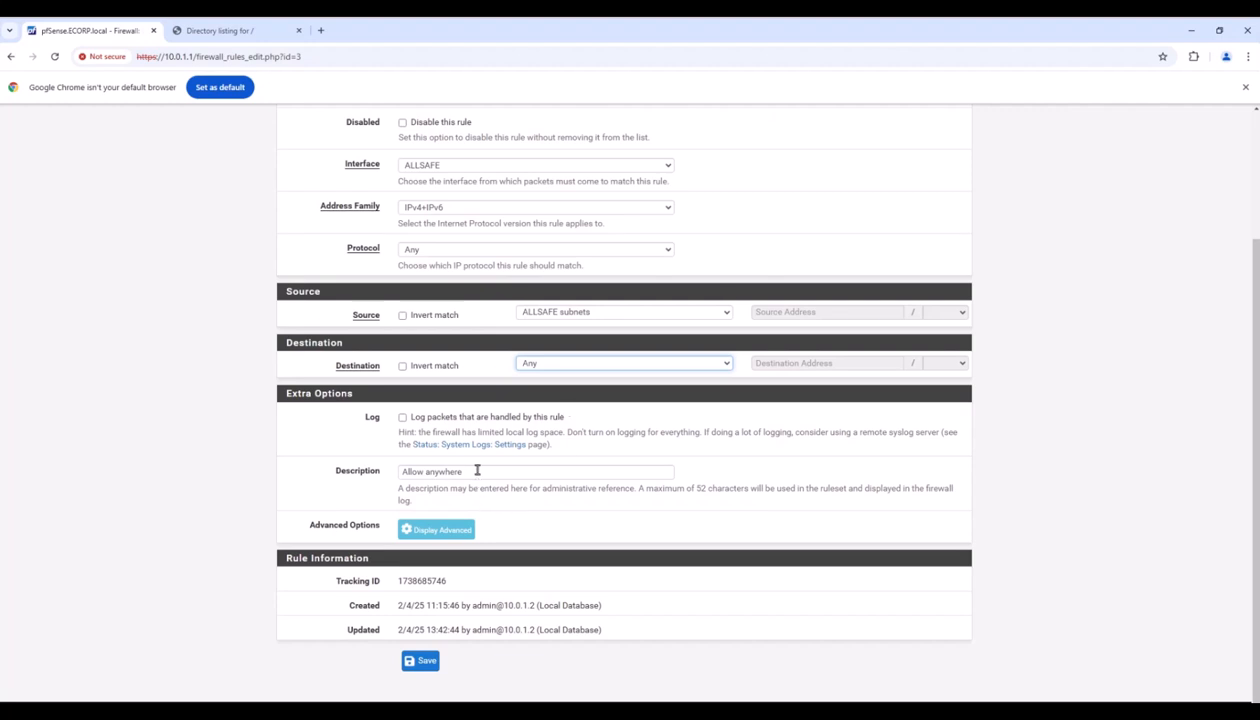
pyautogui.moveTo(470, 471); pyautogui.dragTo(375, 478)
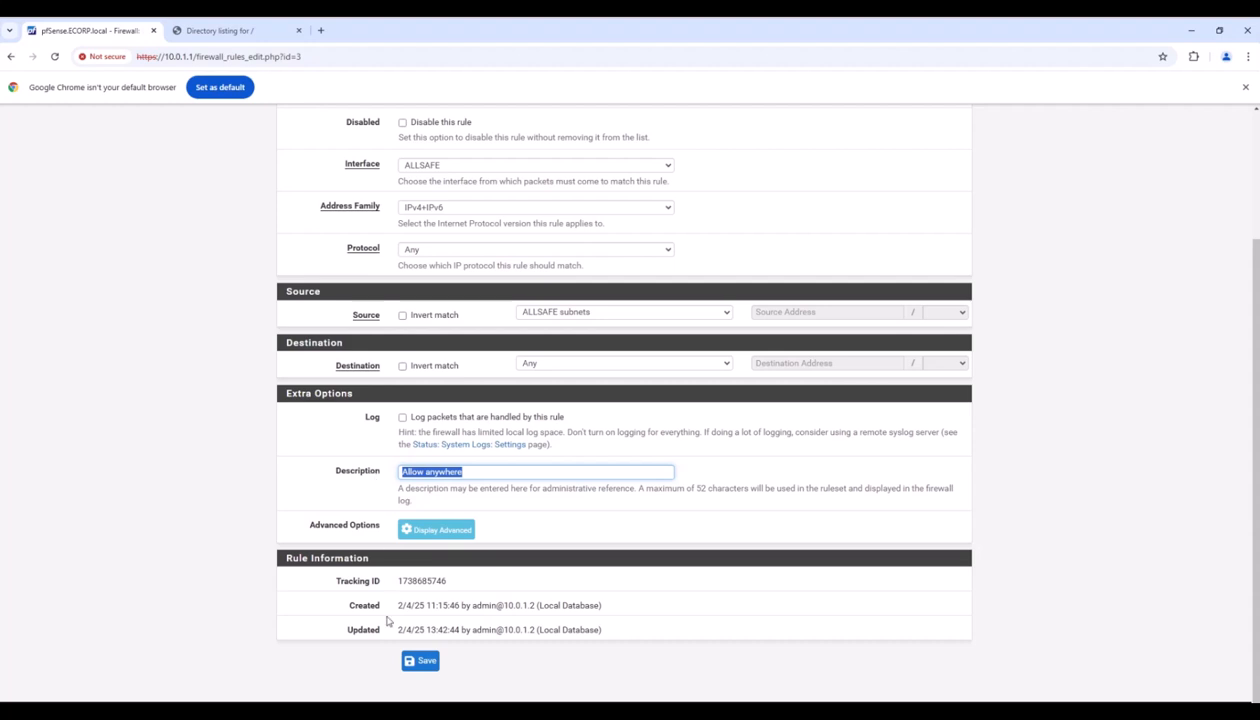
pyautogui.click(420, 663)
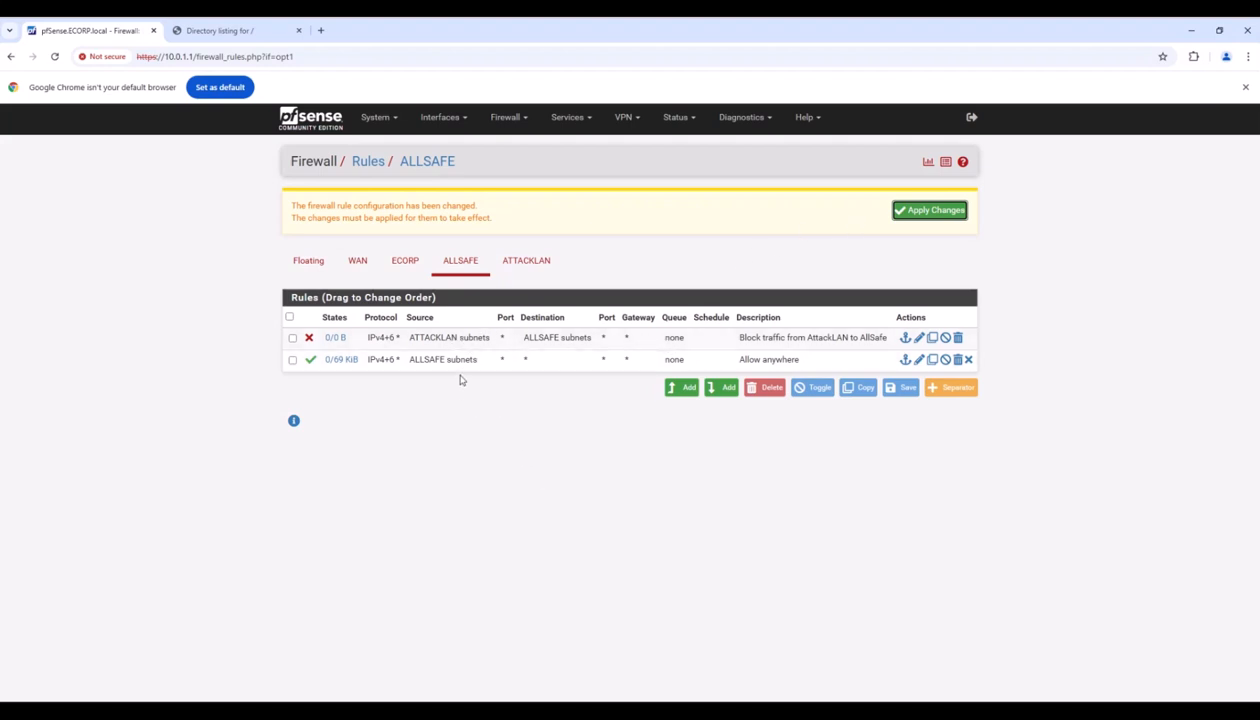
pyautogui.click(927, 212)
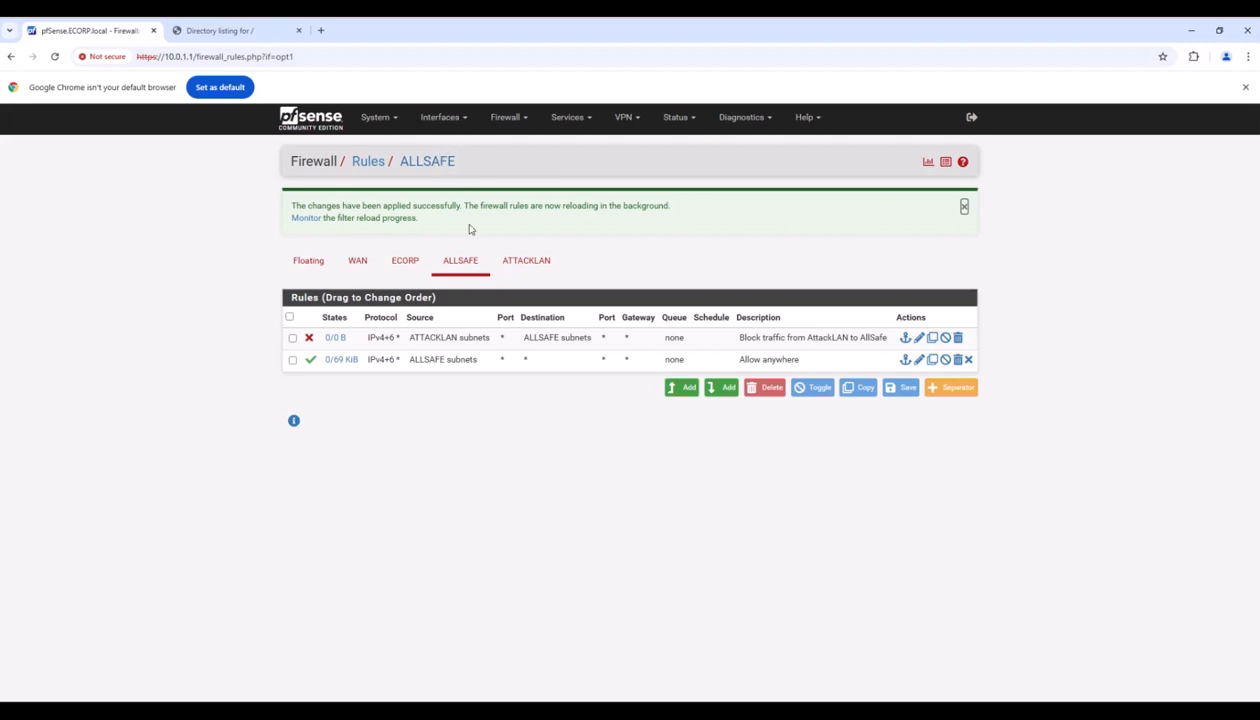
pyautogui.click(537, 264)
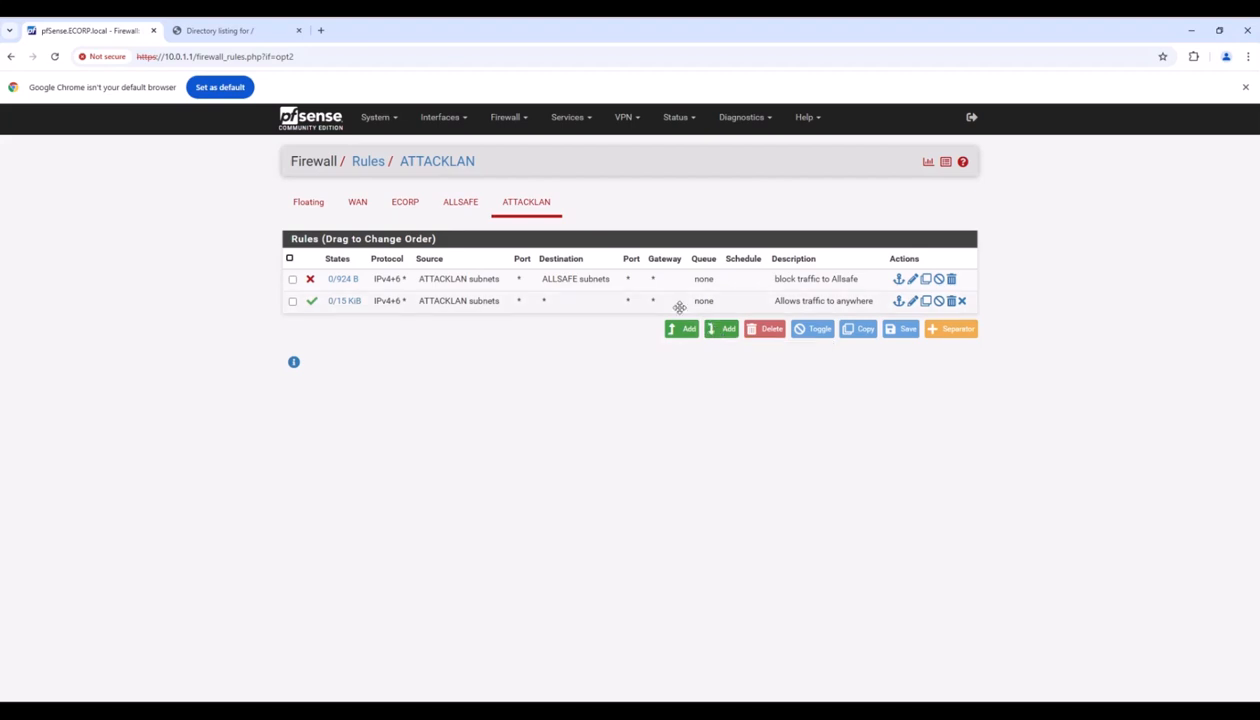
# Save the ATTACKLAN 'block traffic to Allsafe' rule with action Block.
pyautogui.click(911, 281)
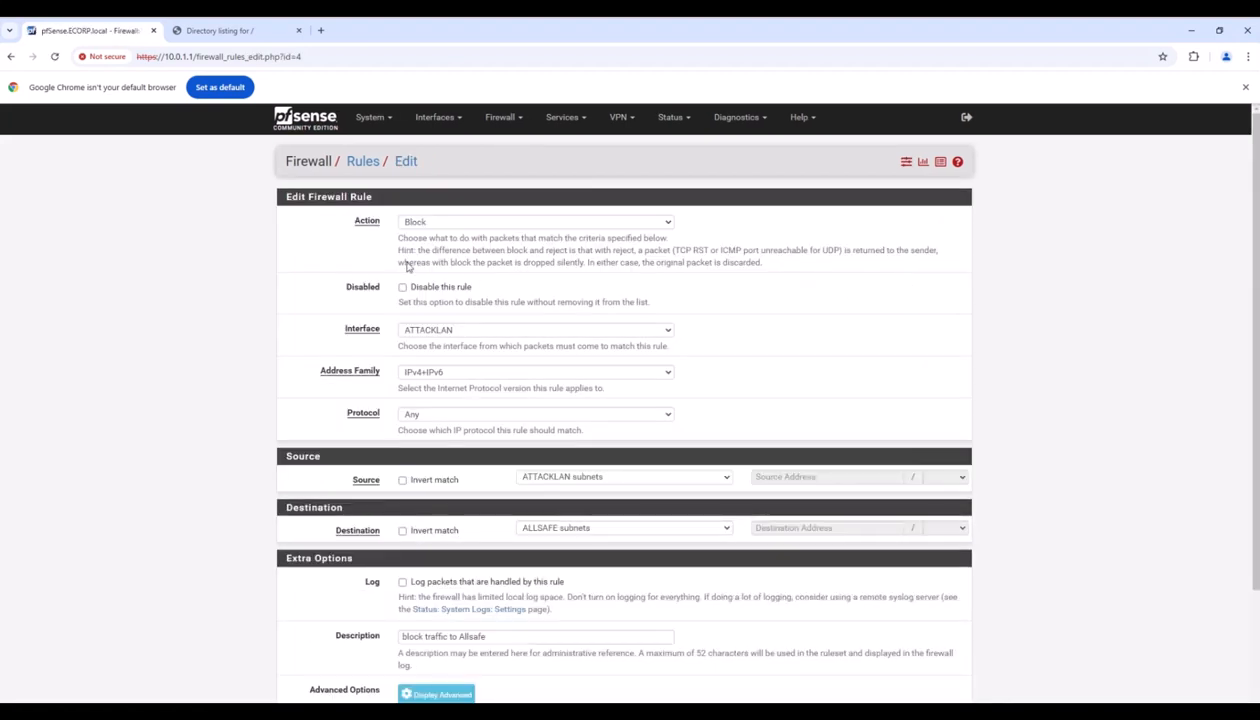
pyautogui.click(462, 226)
pyautogui.click(449, 254)
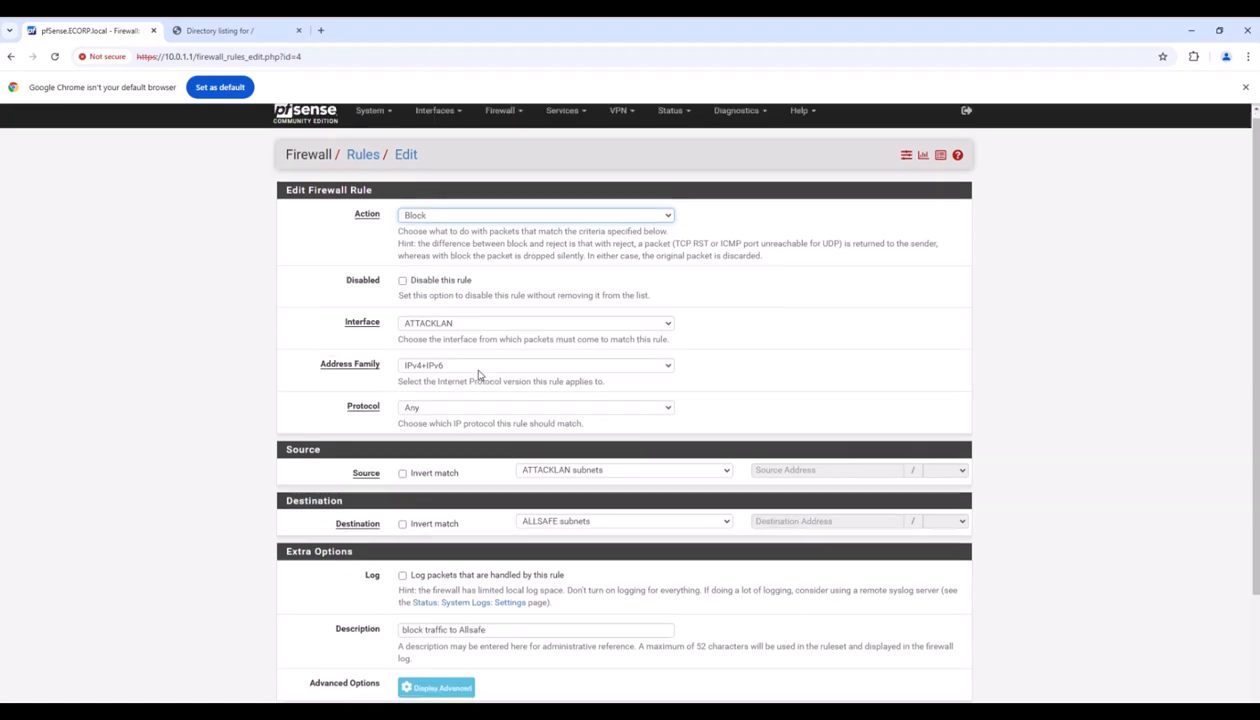
pyautogui.scroll(-1, 478, 374)
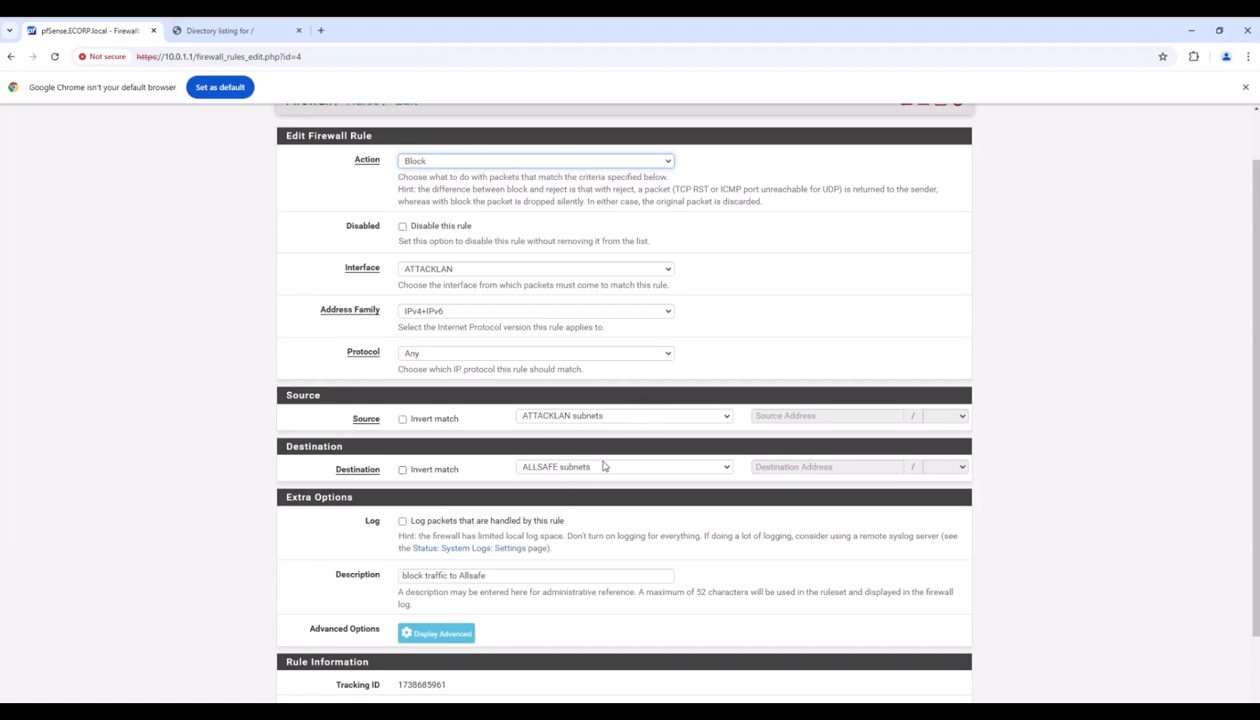
pyautogui.scroll(-2, 603, 466)
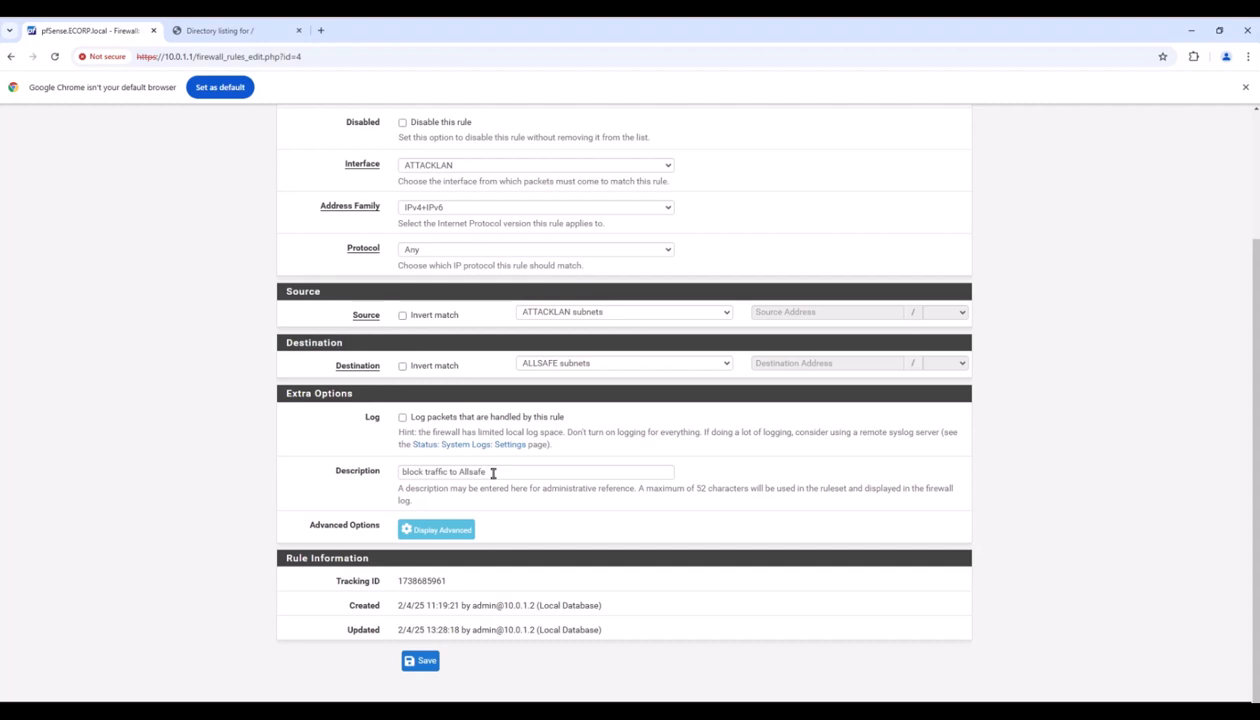
pyautogui.click(420, 662)
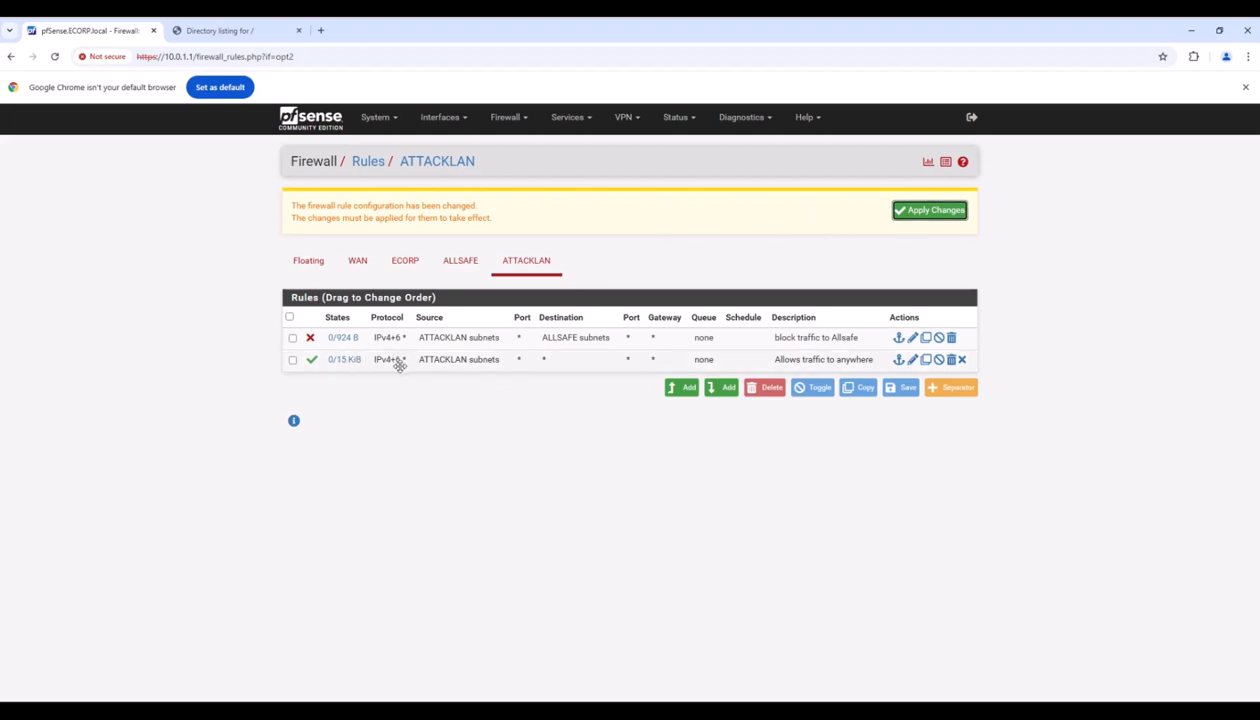
# Save the 'Allows traffic to anywhere' rule as Pass, apply changes, and view WAN rules.
pyautogui.click(912, 362)
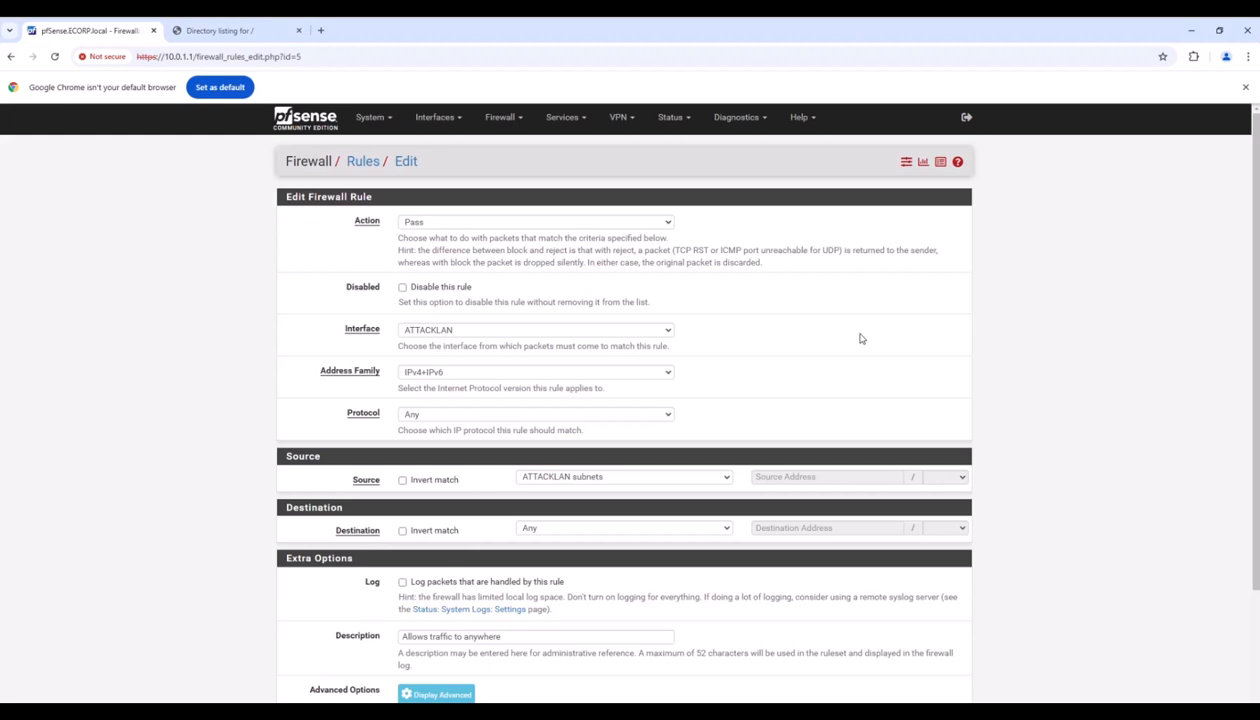
pyautogui.click(450, 223)
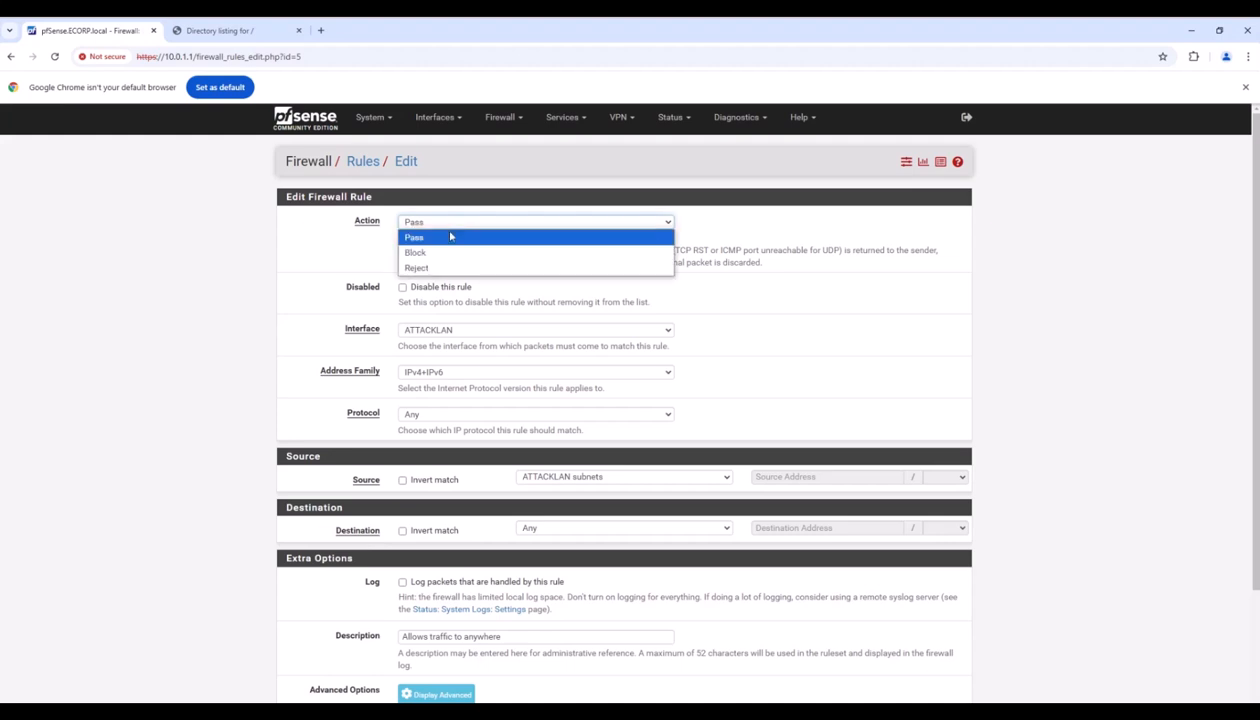
pyautogui.click(450, 237)
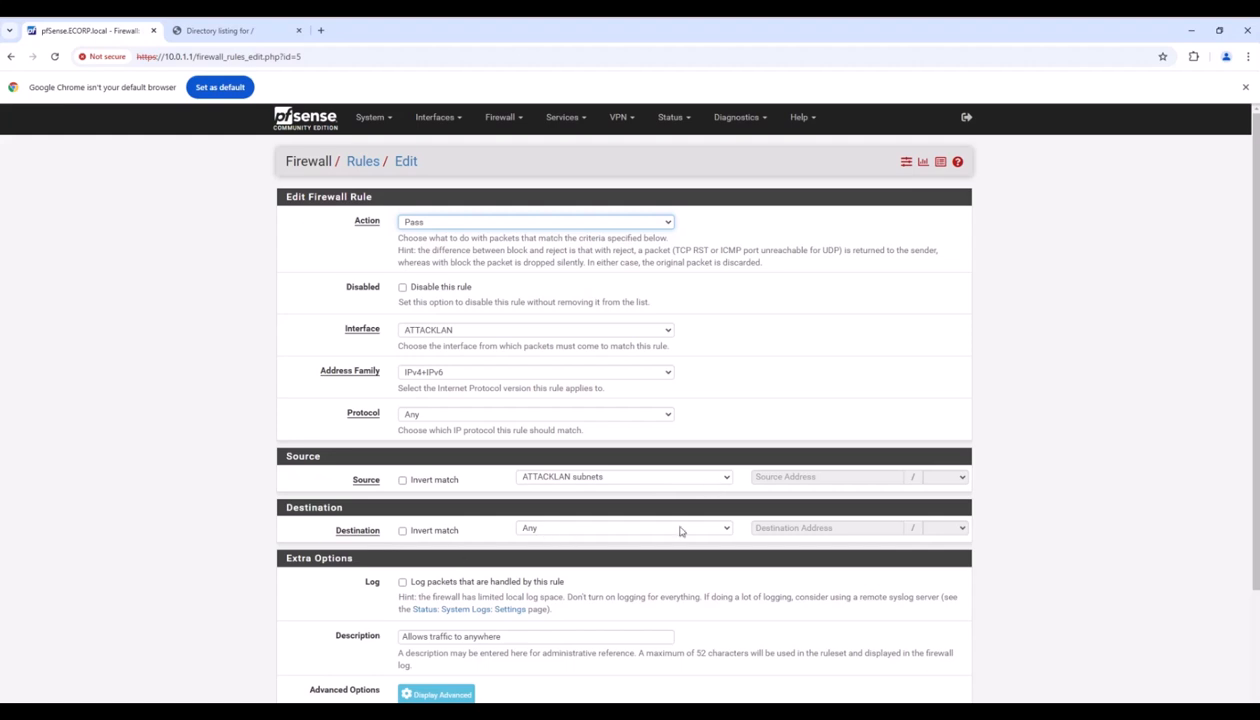
pyautogui.scroll(-3, 682, 530)
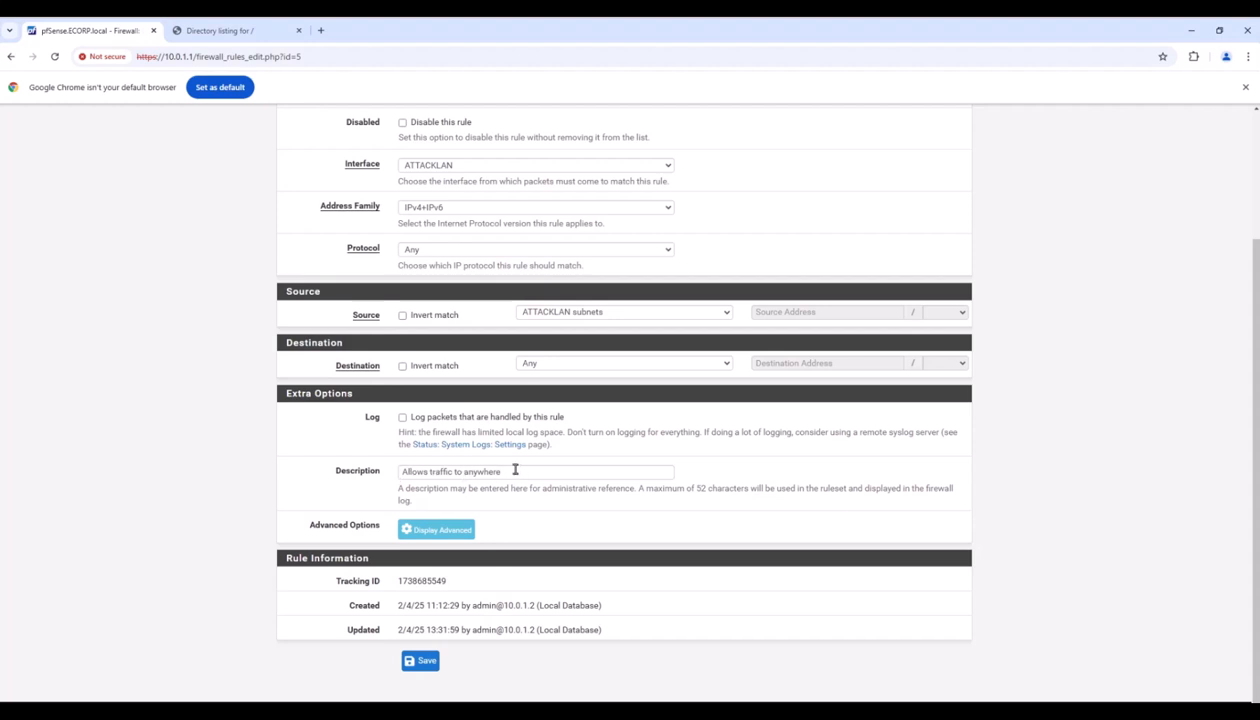
pyautogui.click(426, 664)
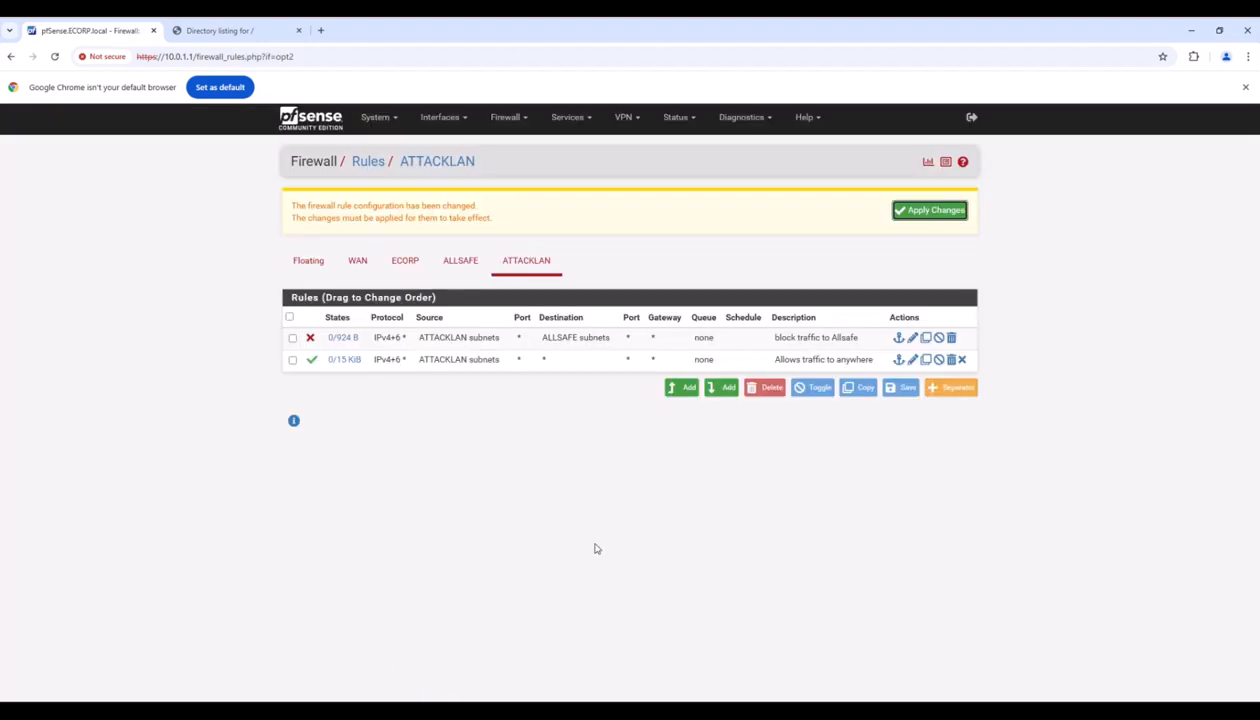
pyautogui.click(916, 213)
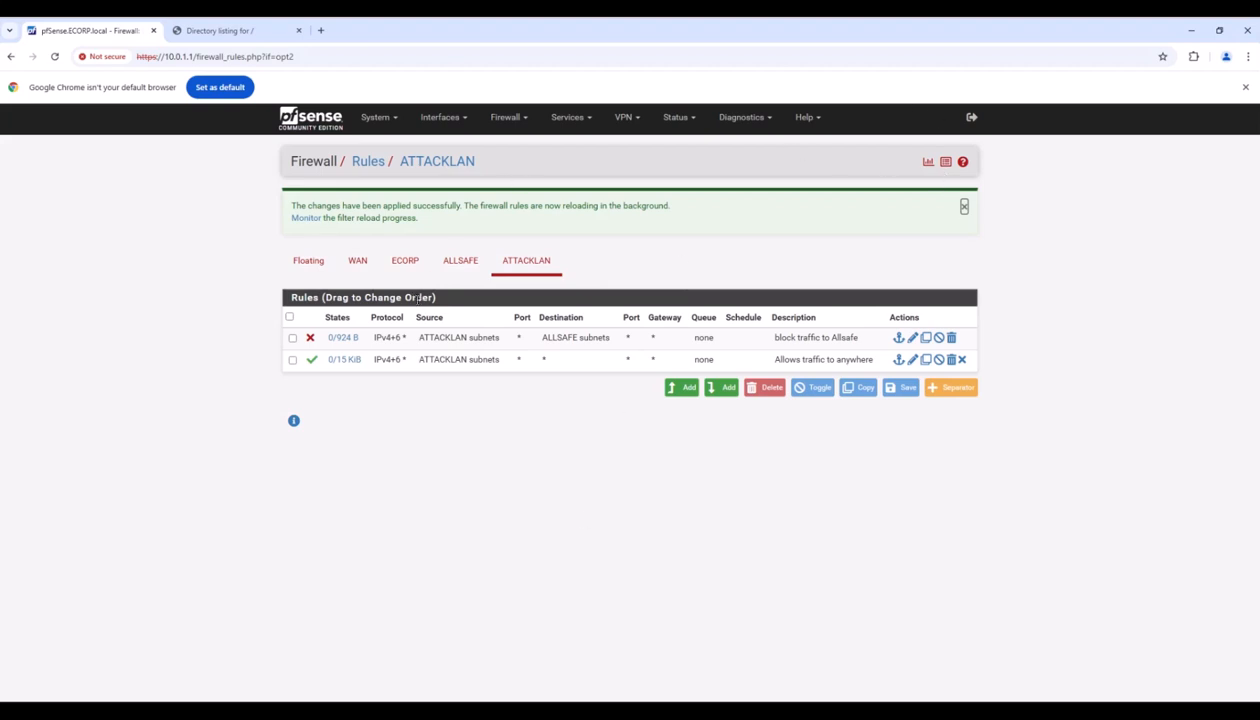
pyautogui.click(358, 262)
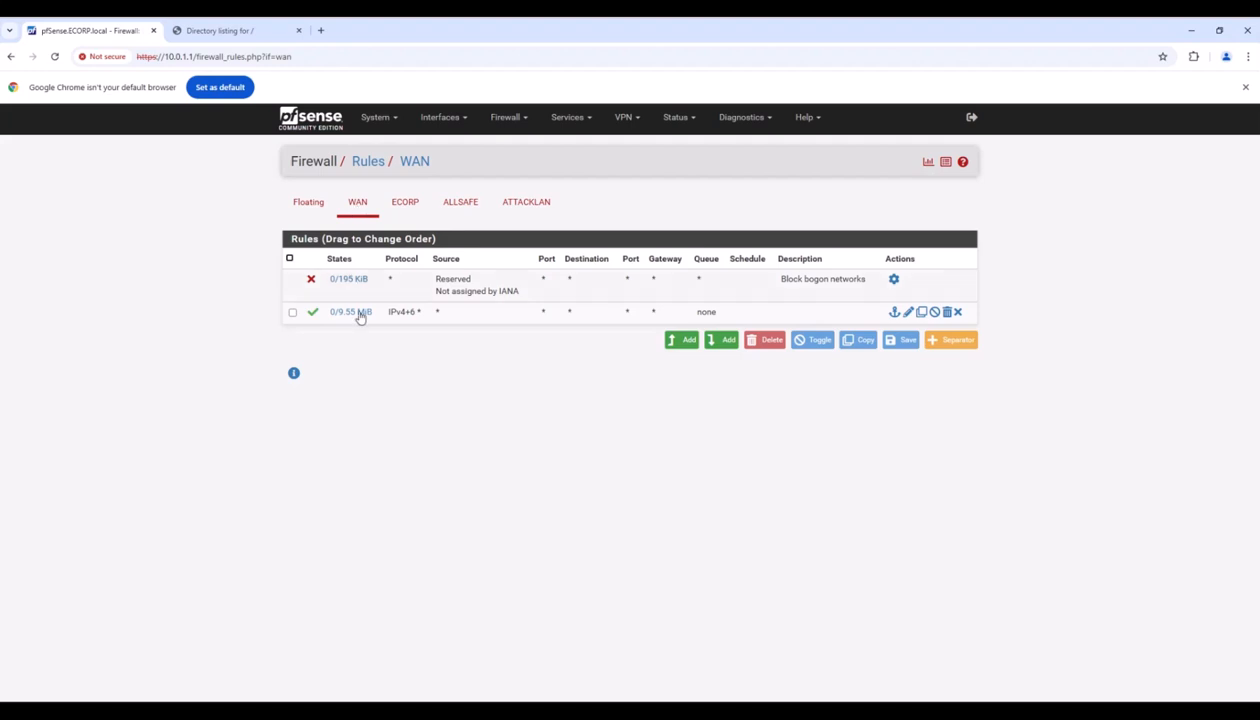
# Enter 'Allow everything' as the description of the WAN pass-all rule.
pyautogui.moveTo(333, 283)
pyautogui.click(907, 313)
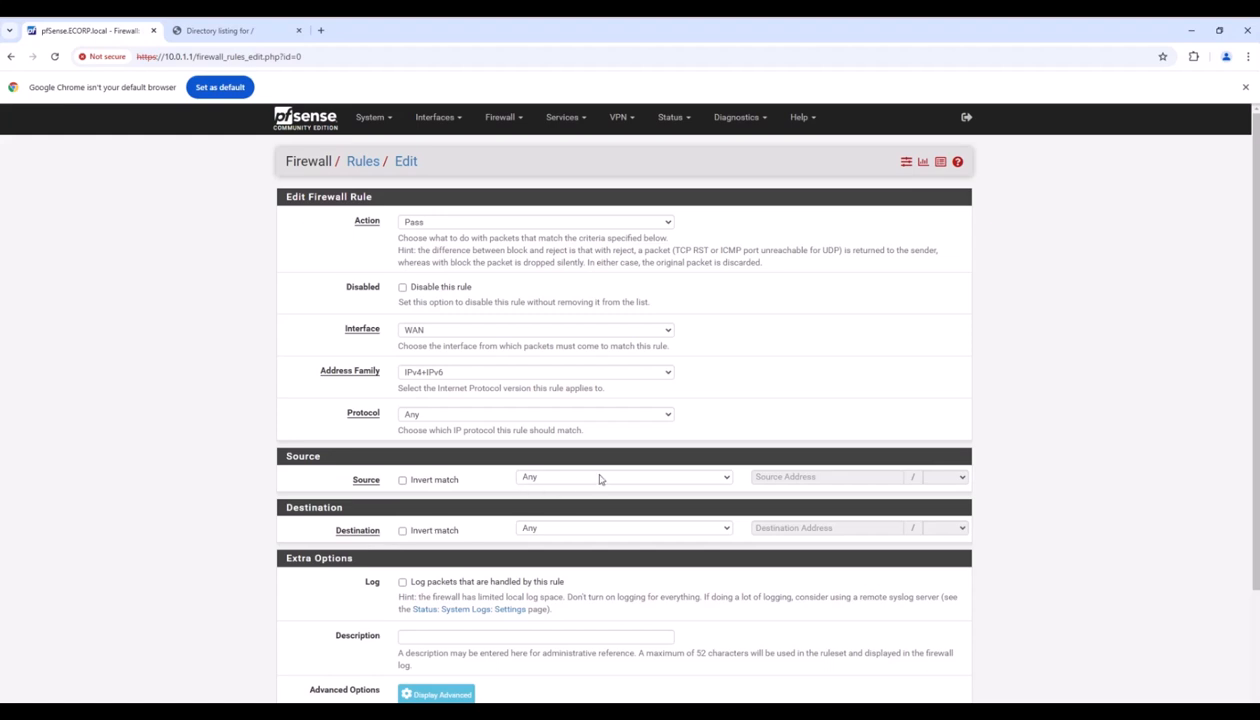
pyautogui.scroll(-1, 428, 475)
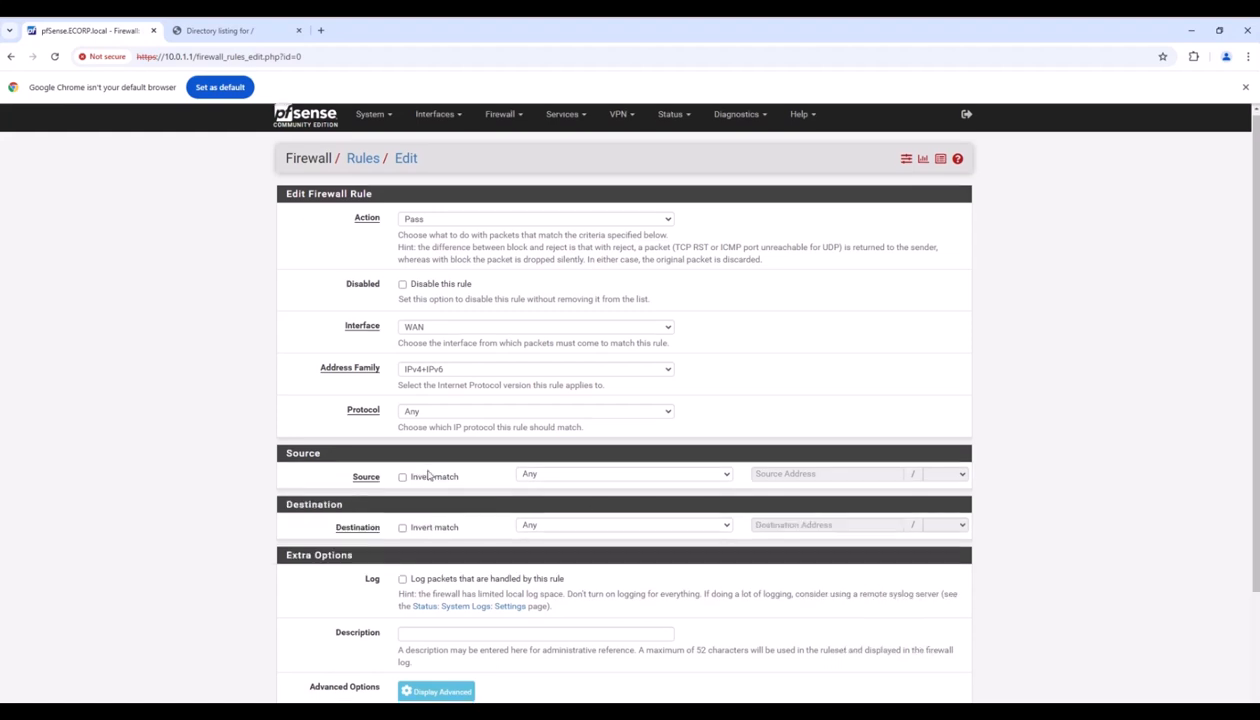
pyautogui.scroll(-2, 428, 475)
pyautogui.click(424, 473)
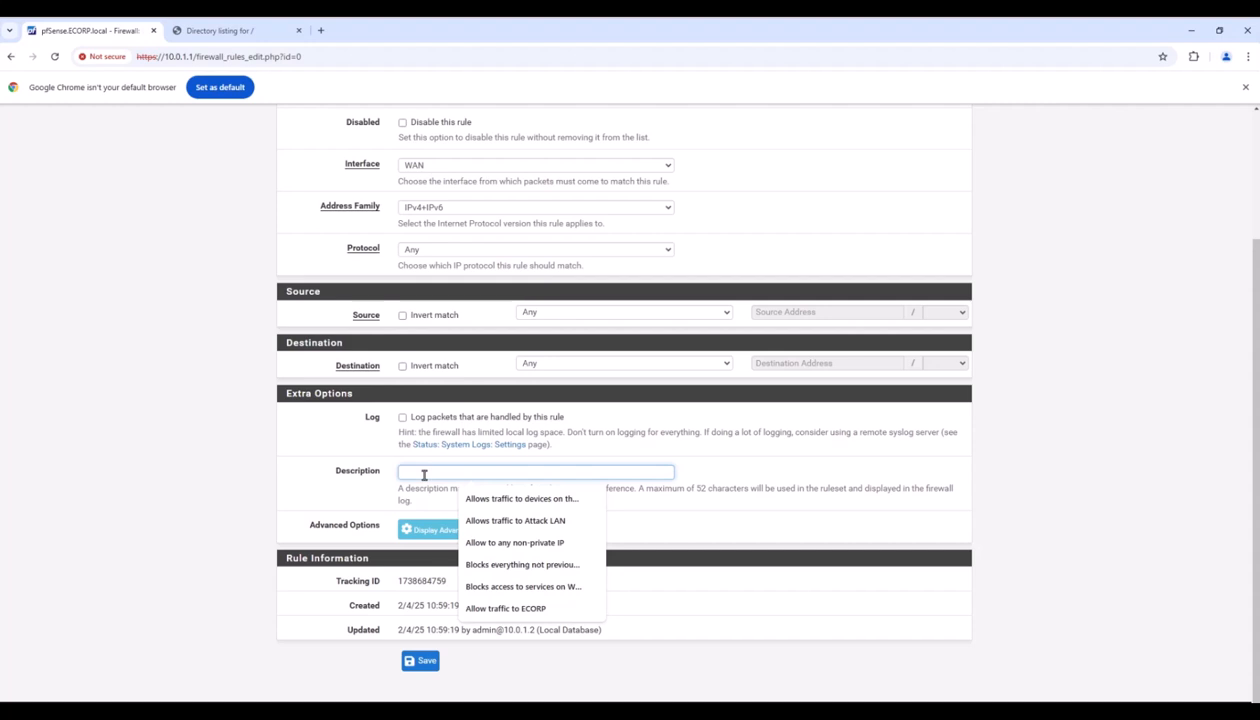
pyautogui.write('Allow')
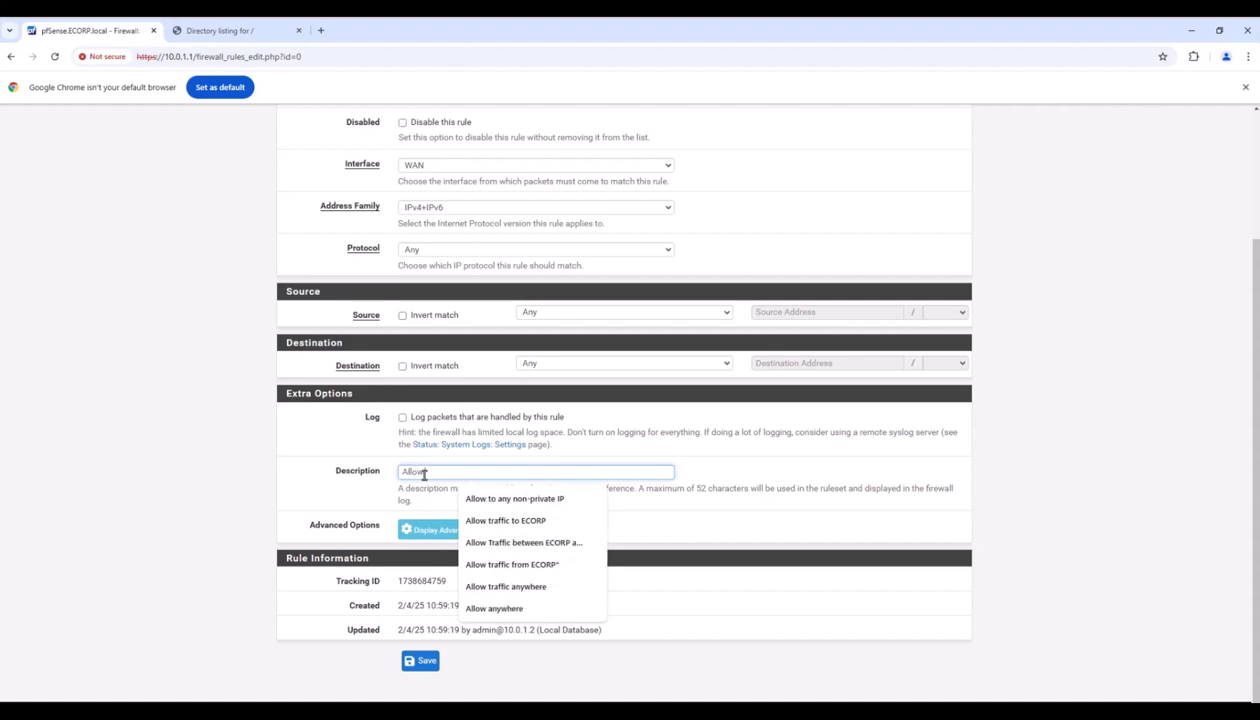
pyautogui.write(' eve')
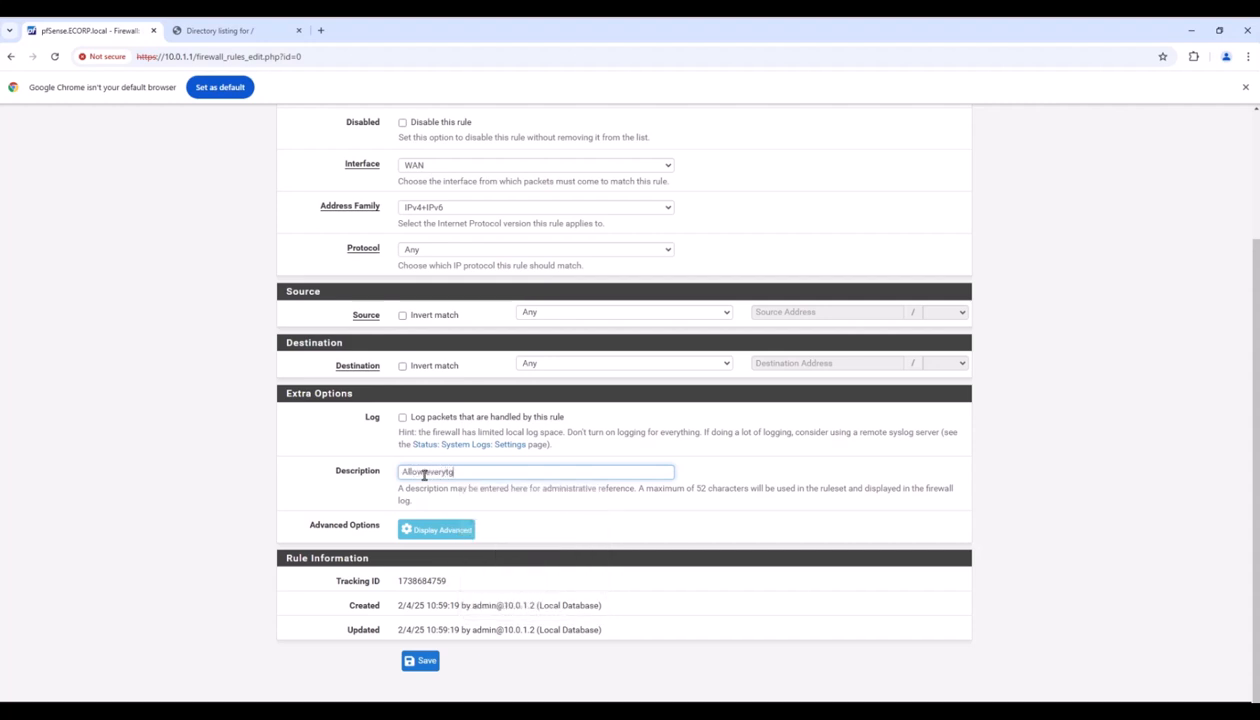
pyautogui.write('rything')
# Save the edited WAN rule and apply the pending firewall changes.
pyautogui.click(412, 663)
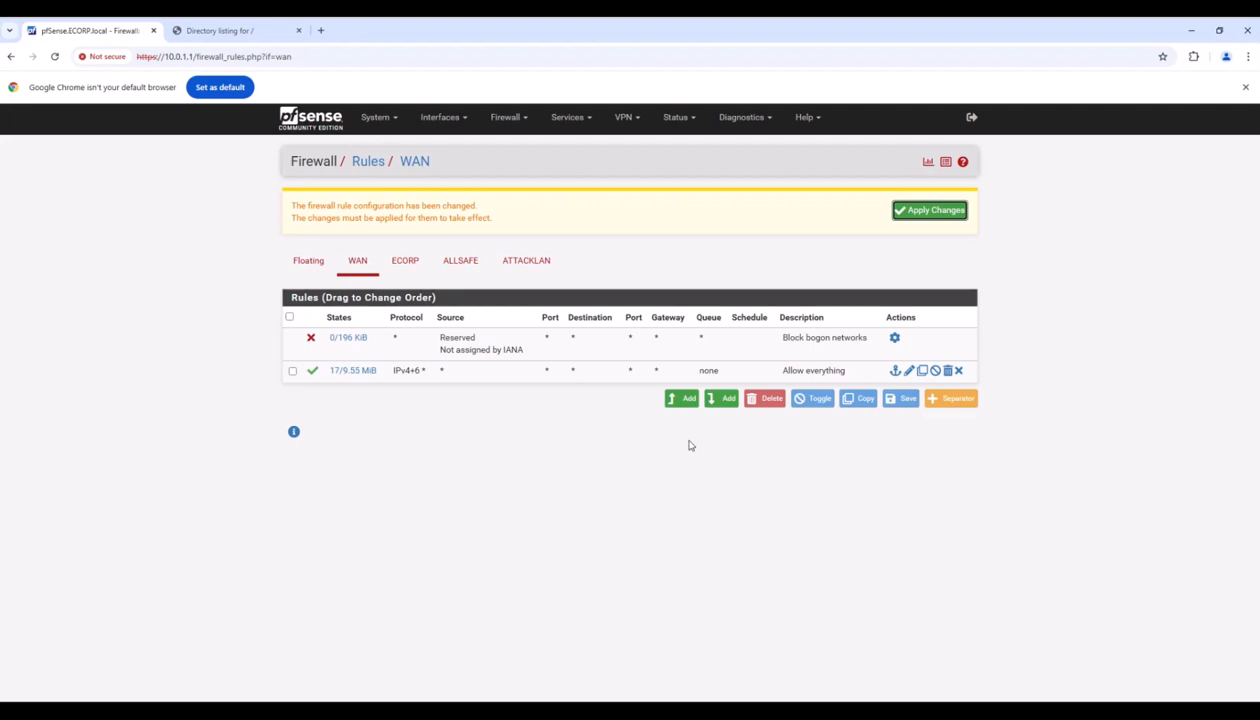
pyautogui.click(946, 209)
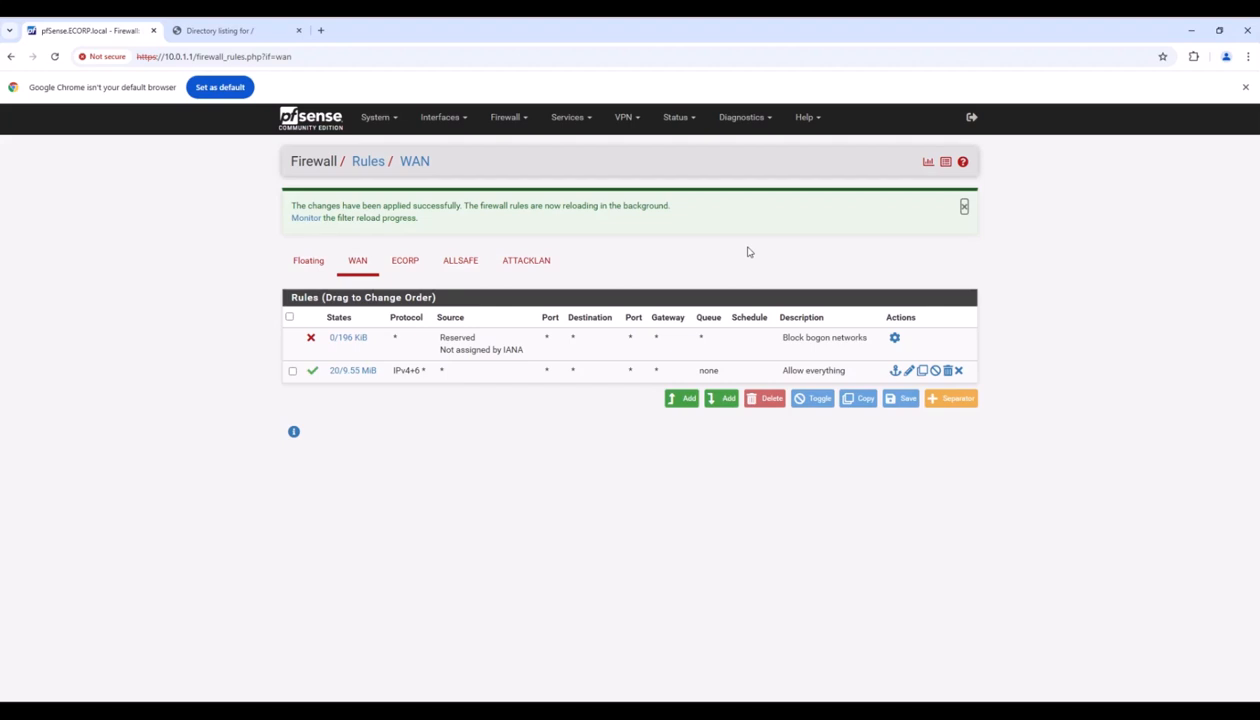
pyautogui.click(745, 121)
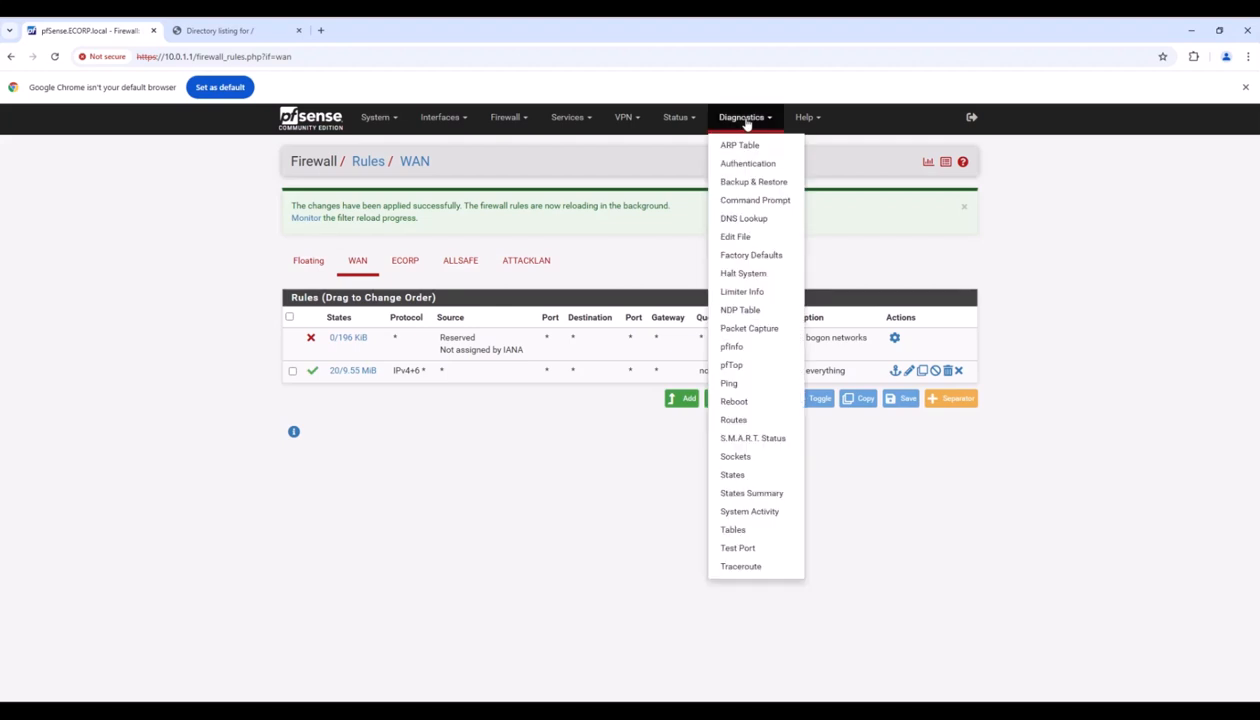
# Reboot pfSense from Diagnostics and log back into the web interface as admin.
pyautogui.click(736, 402)
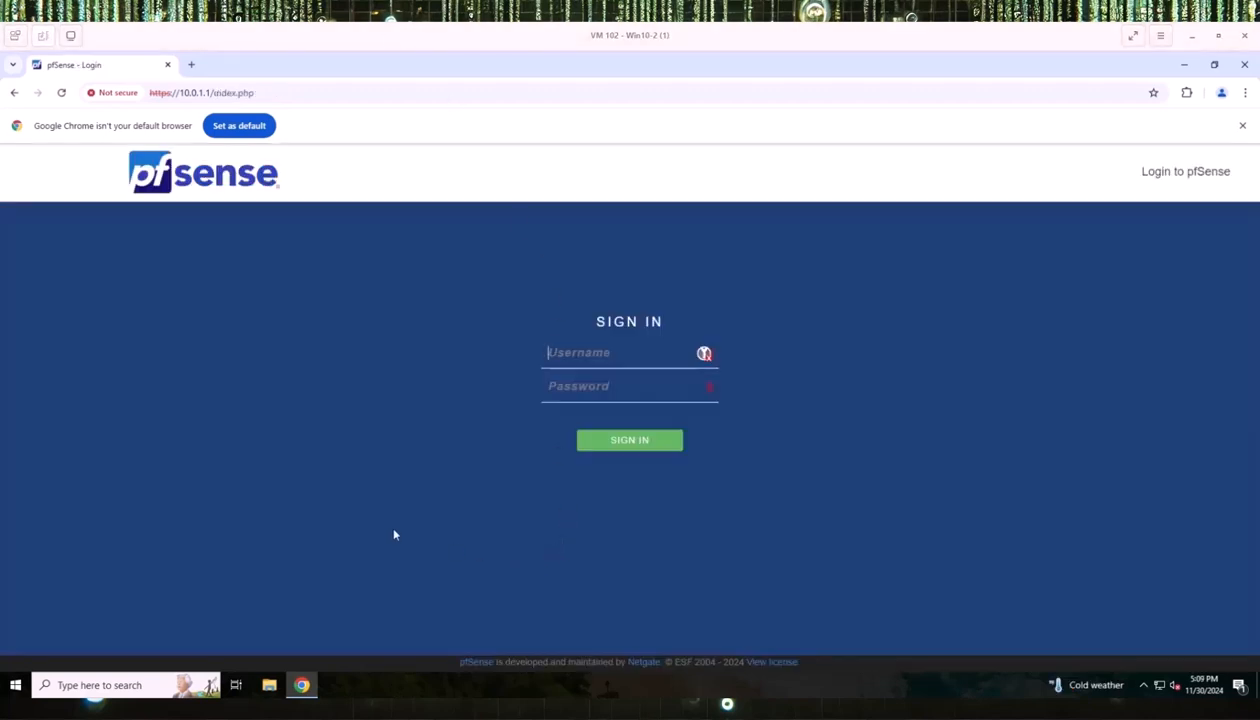
pyautogui.click(573, 352)
pyautogui.write('a')
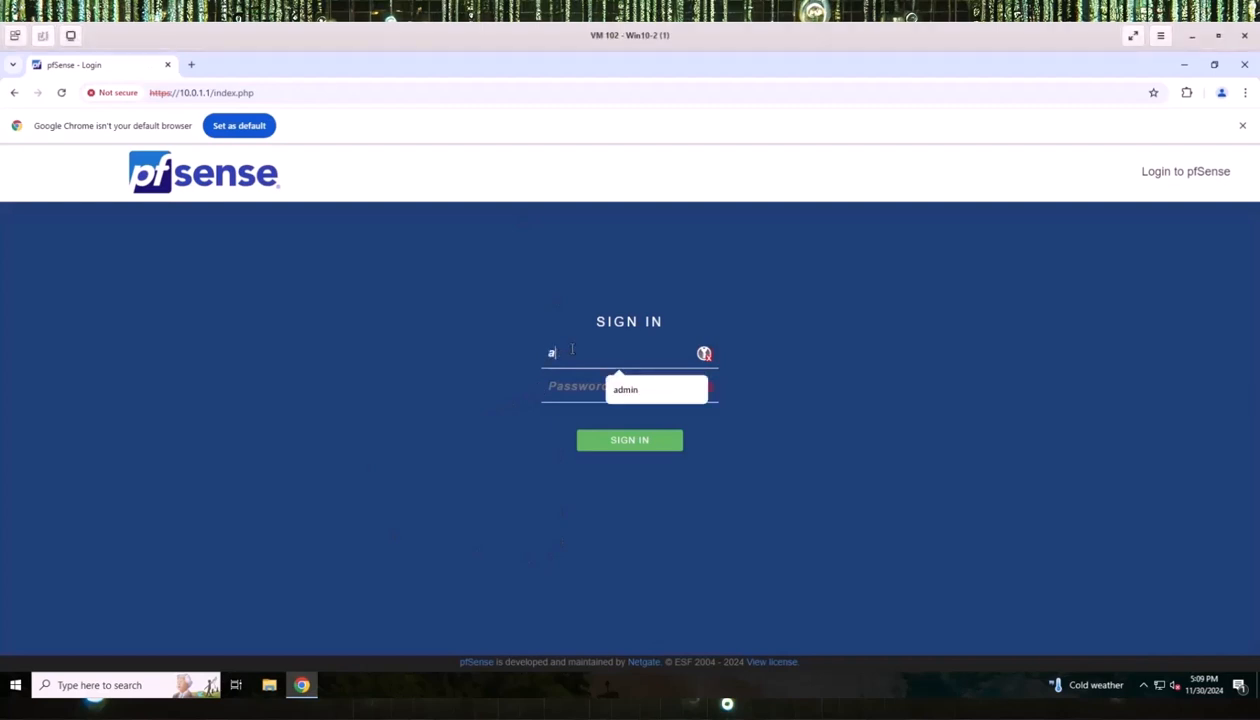
pyautogui.write('dmin')
pyautogui.press('Tab')
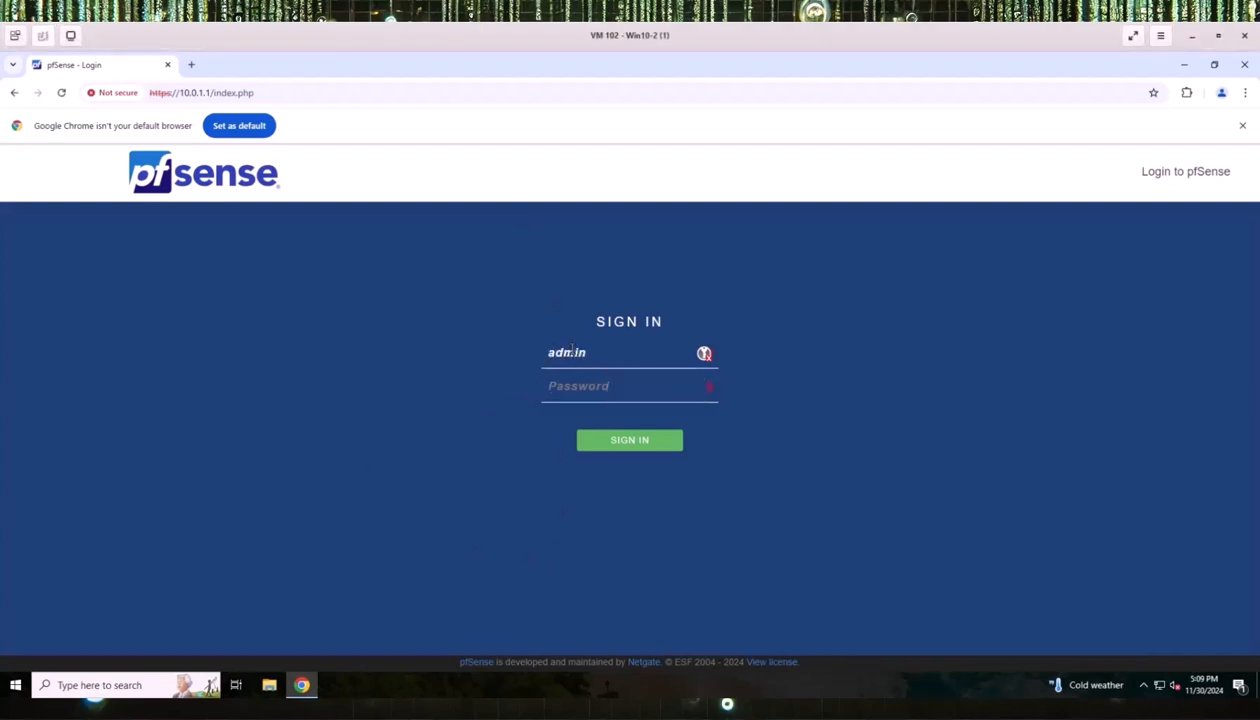
pyautogui.write('pfsense')
pyautogui.press('Return')
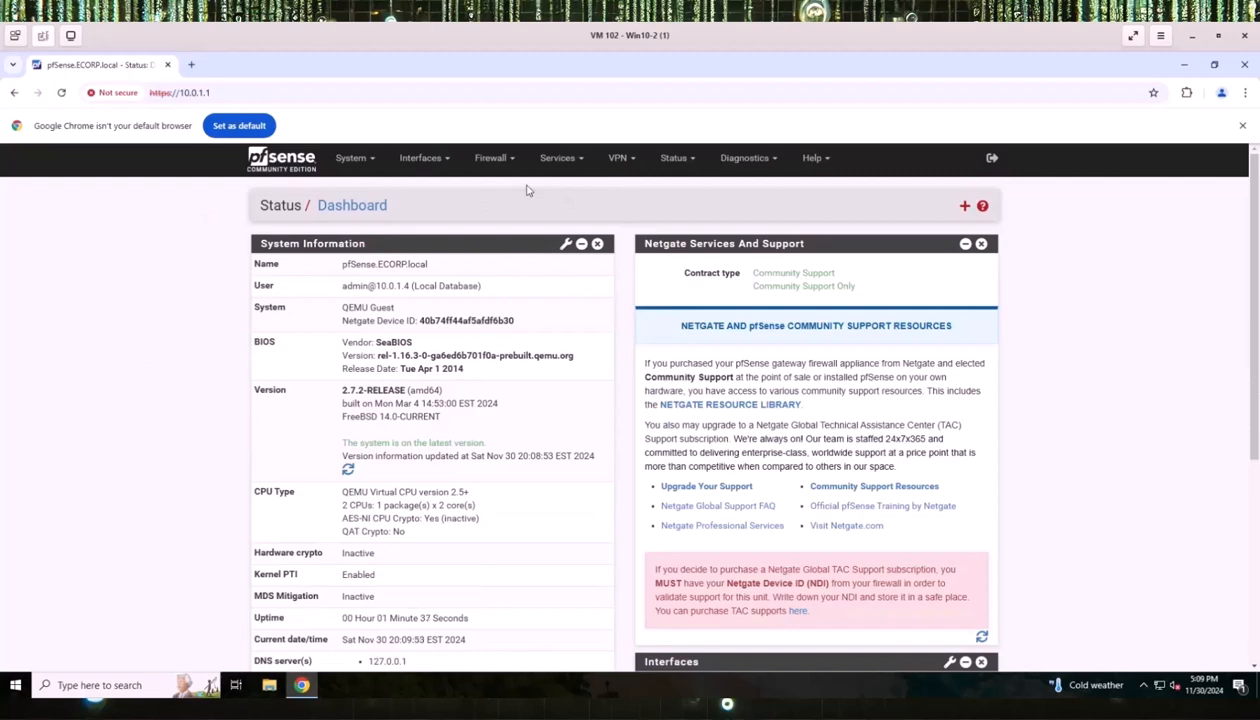
# Scroll through the ATTACKLAN rules page to review the applied rules.
pyautogui.scroll(-2, 527, 190)
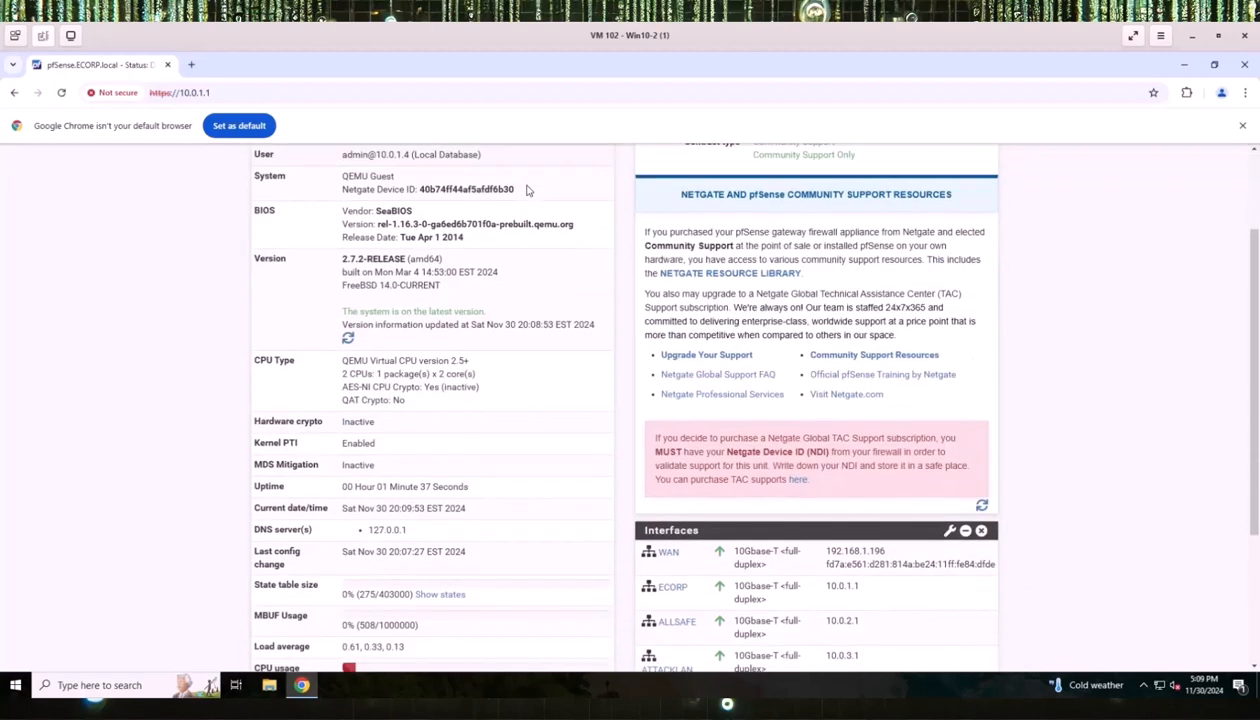
pyautogui.scroll(1, 527, 190)
pyautogui.scroll(-2, 527, 190)
pyautogui.scroll(-3, 527, 190)
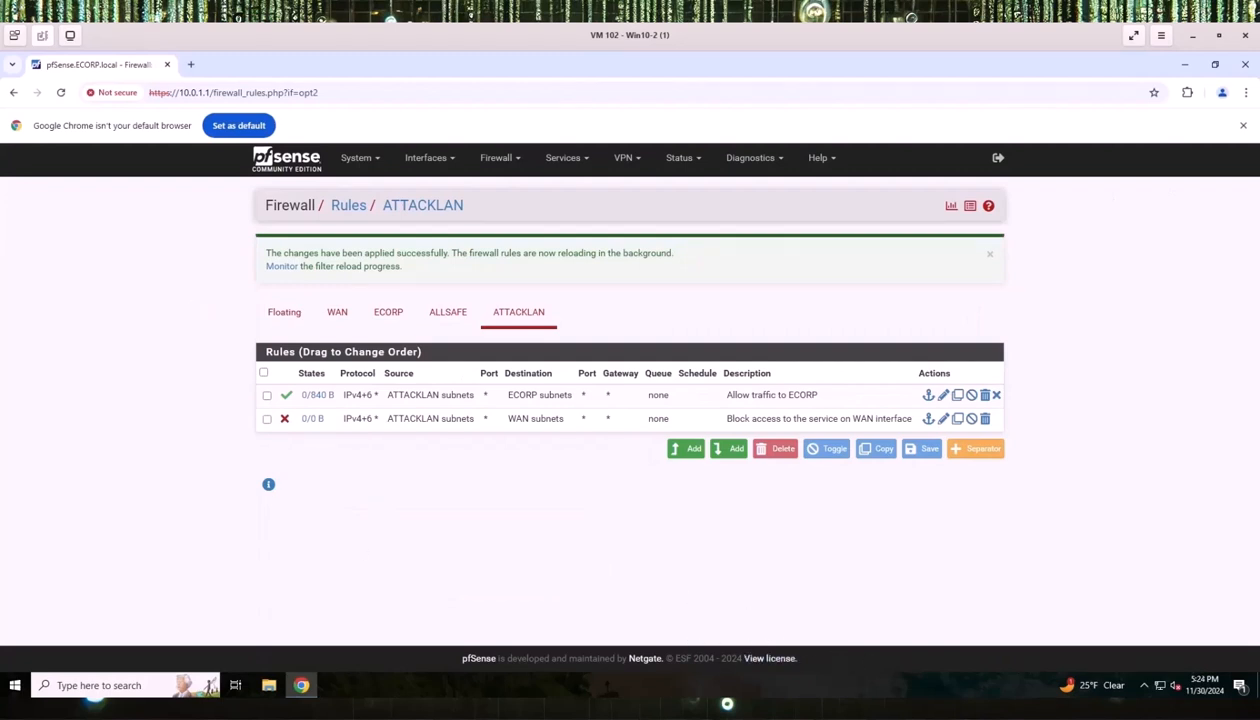
# From the Kali terminal, ping 10.0.1.5 and stop it, showing 0% packet loss.
pyautogui.moveTo(846, 716)
pyautogui.click(1172, 640)
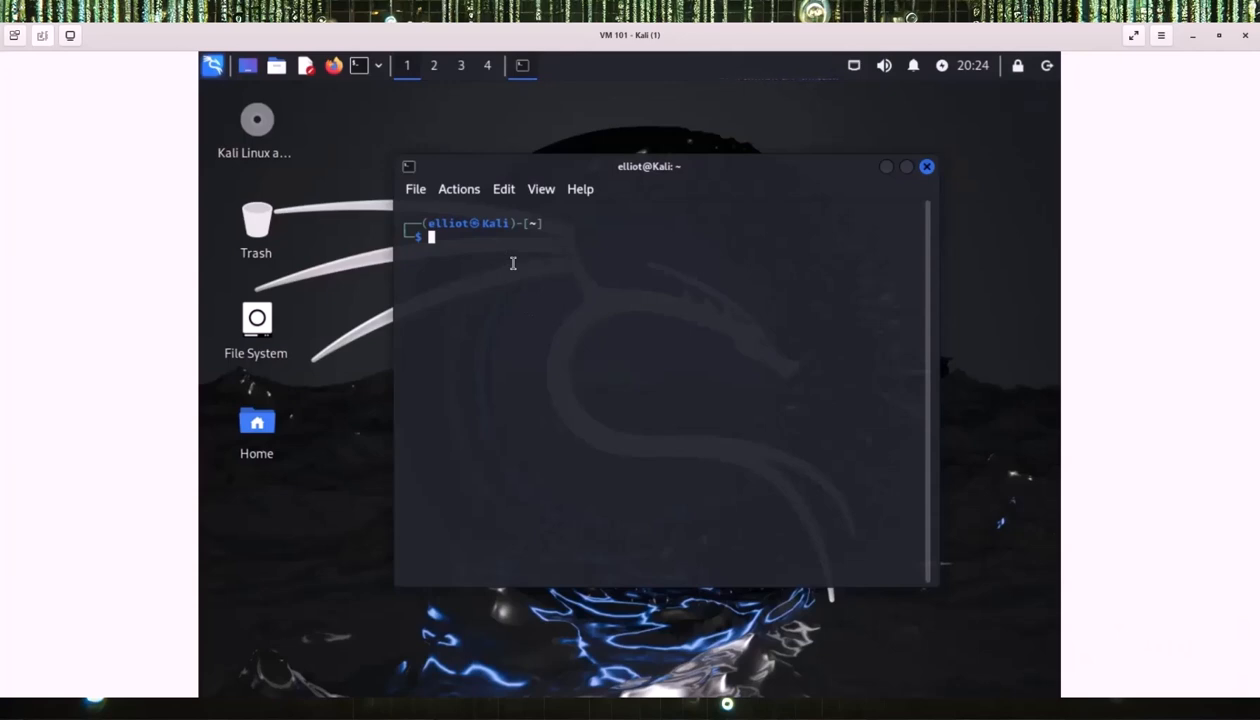
pyautogui.write('ping 10.0.1.5')
pyautogui.press('Return')
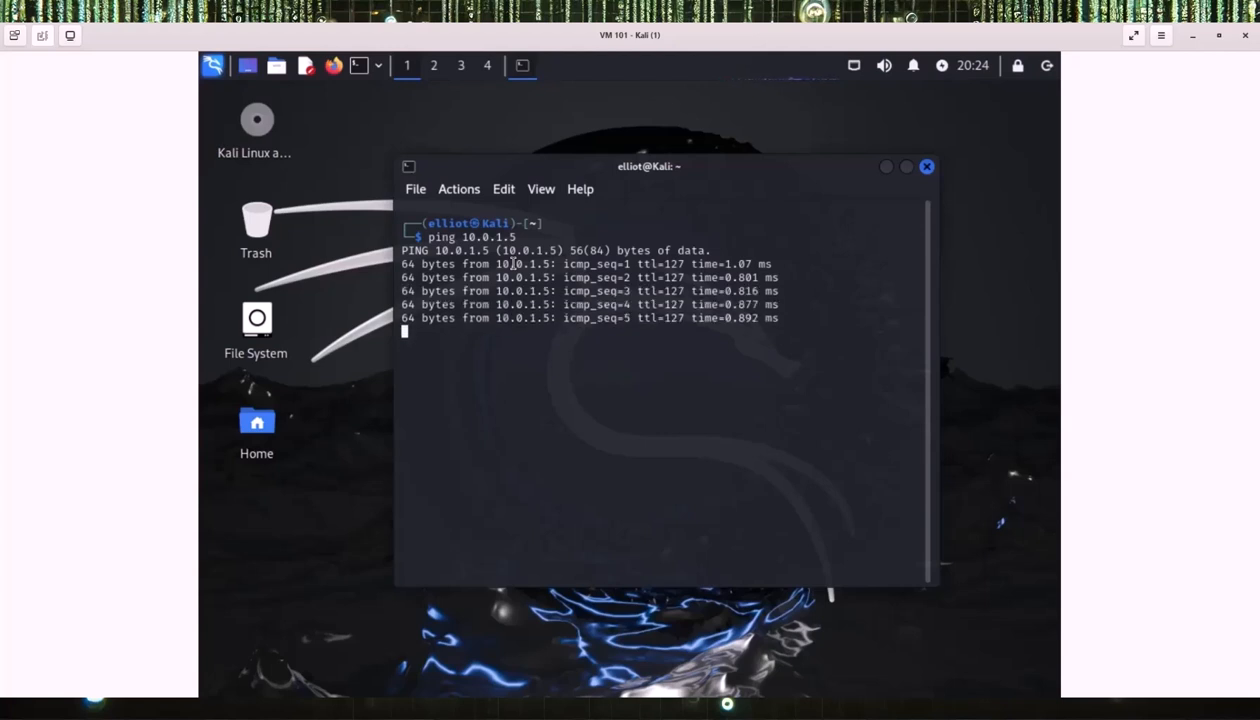
pyautogui.hotkey('ctrl', 'c')
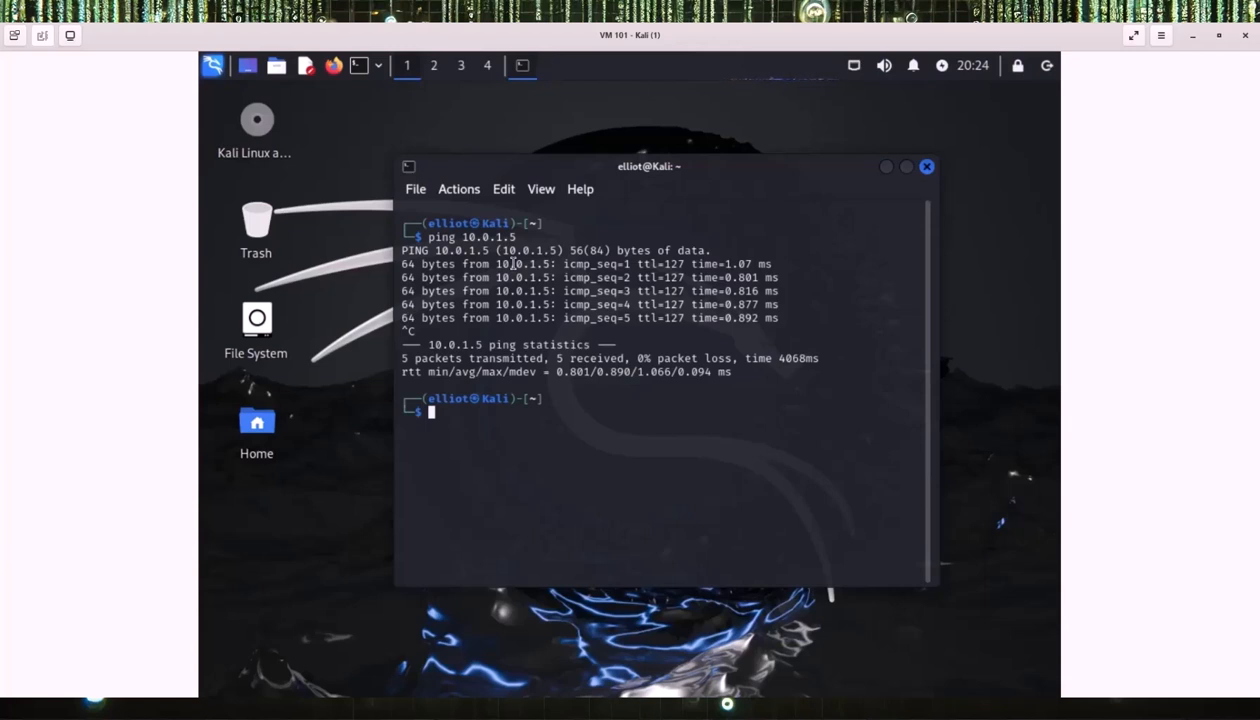
# Ping 10.0.2.4 from Kali and stop it, showing 100% packet loss.
pyautogui.write('ping 10.0.2.4')
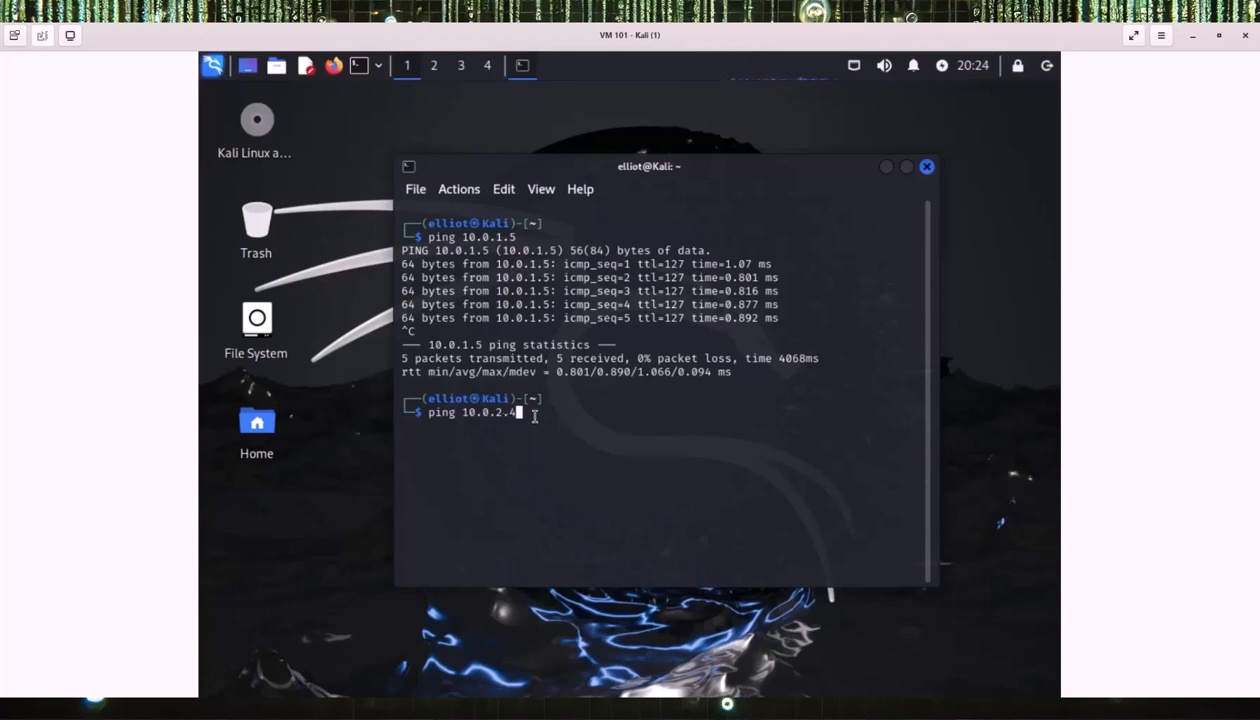
pyautogui.press('Return')
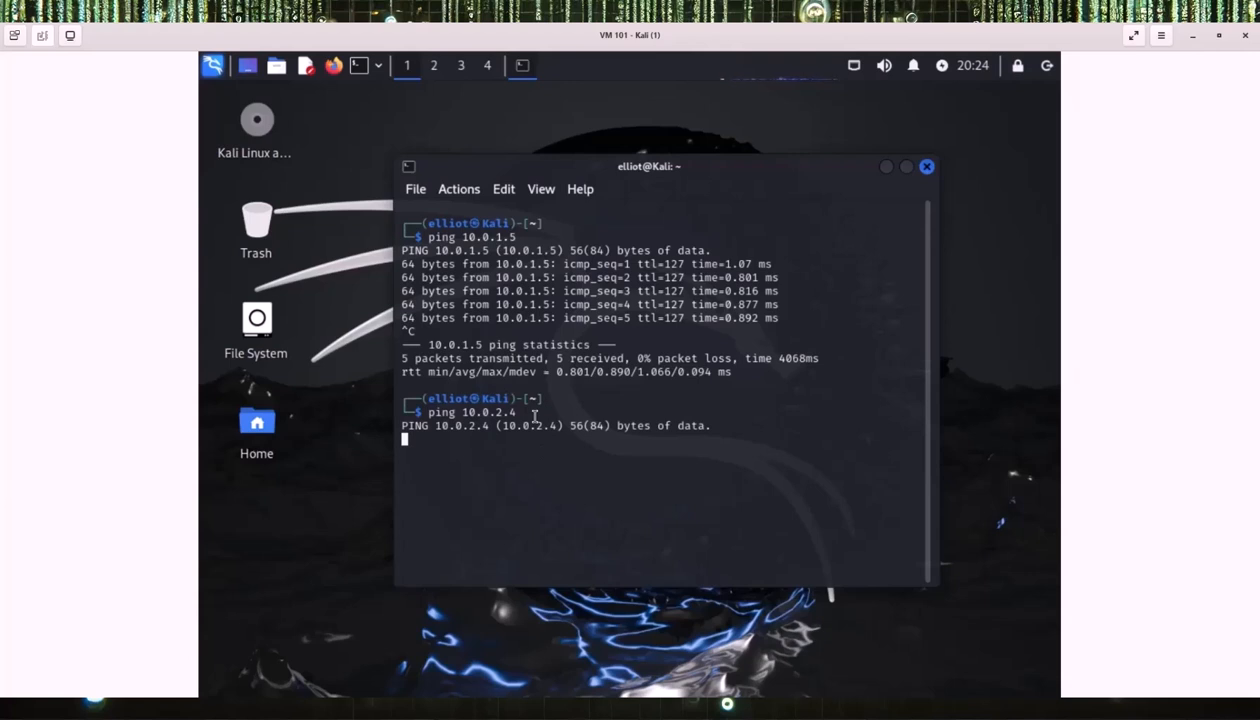
pyautogui.hotkey('ctrl', 'c')
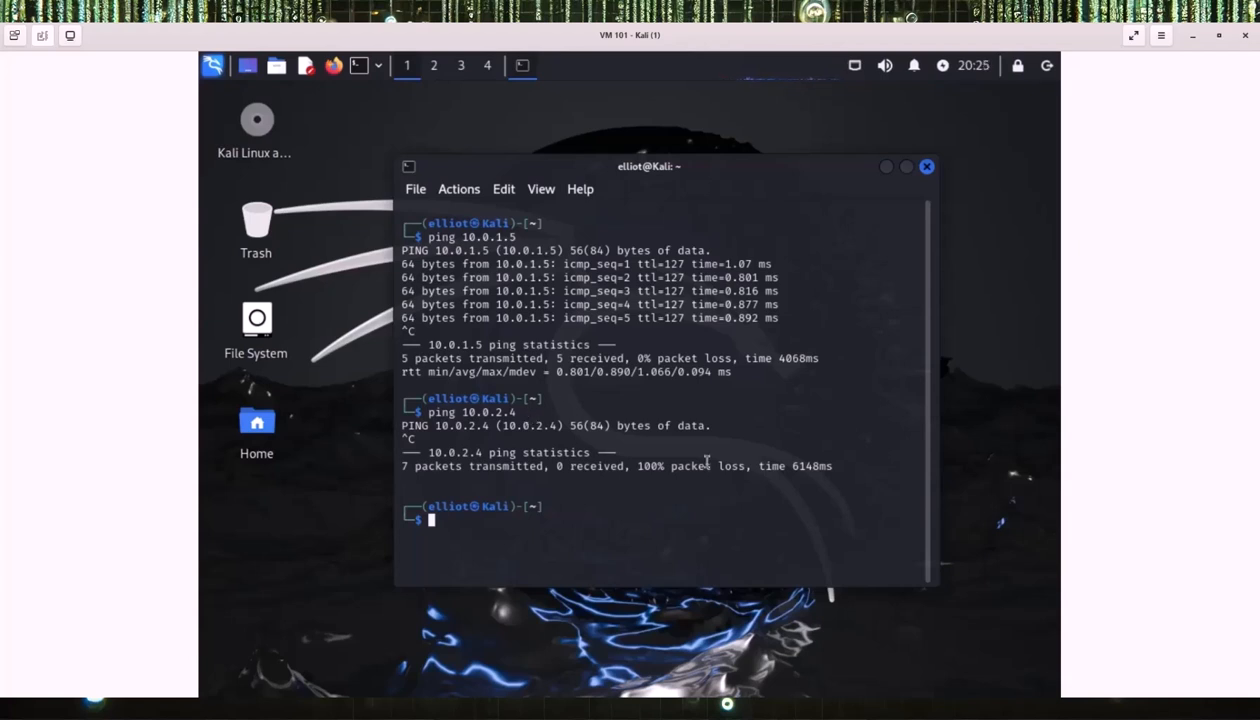
pyautogui.moveTo(727, 704)
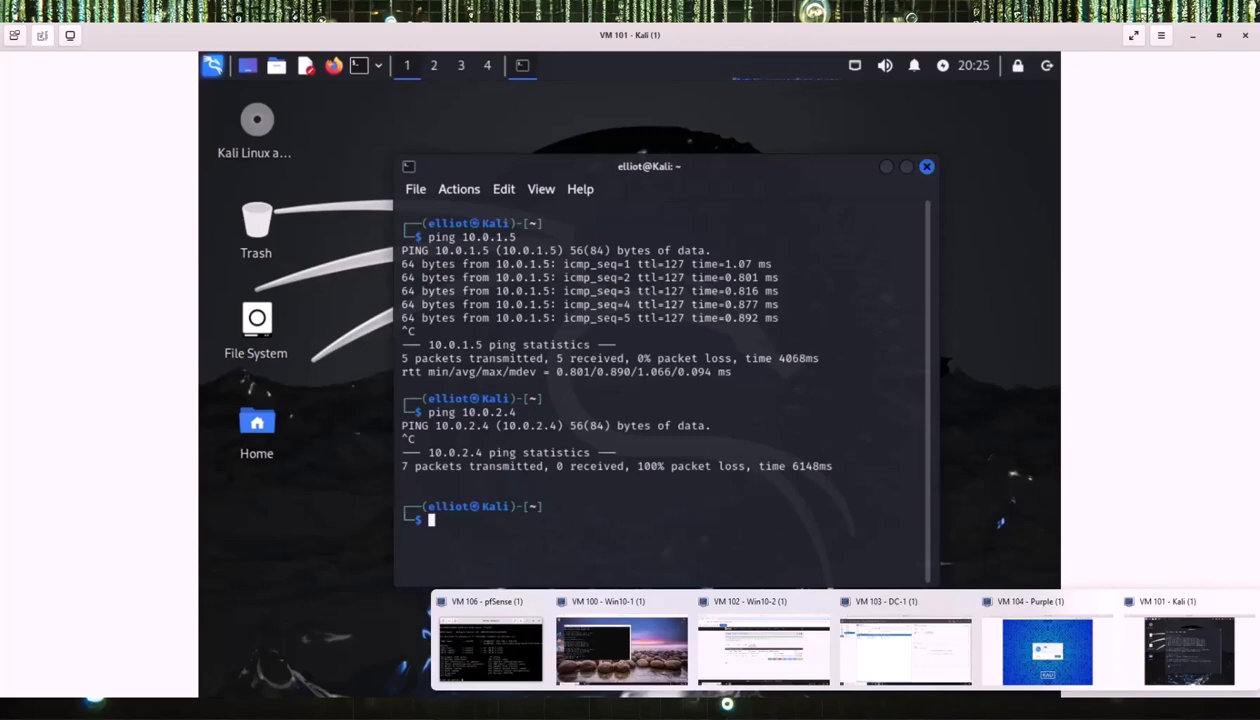
# In the Win10-1 Command Prompt, ping 10.0.2.4 and get replies with 0% loss.
pyautogui.click(621, 650)
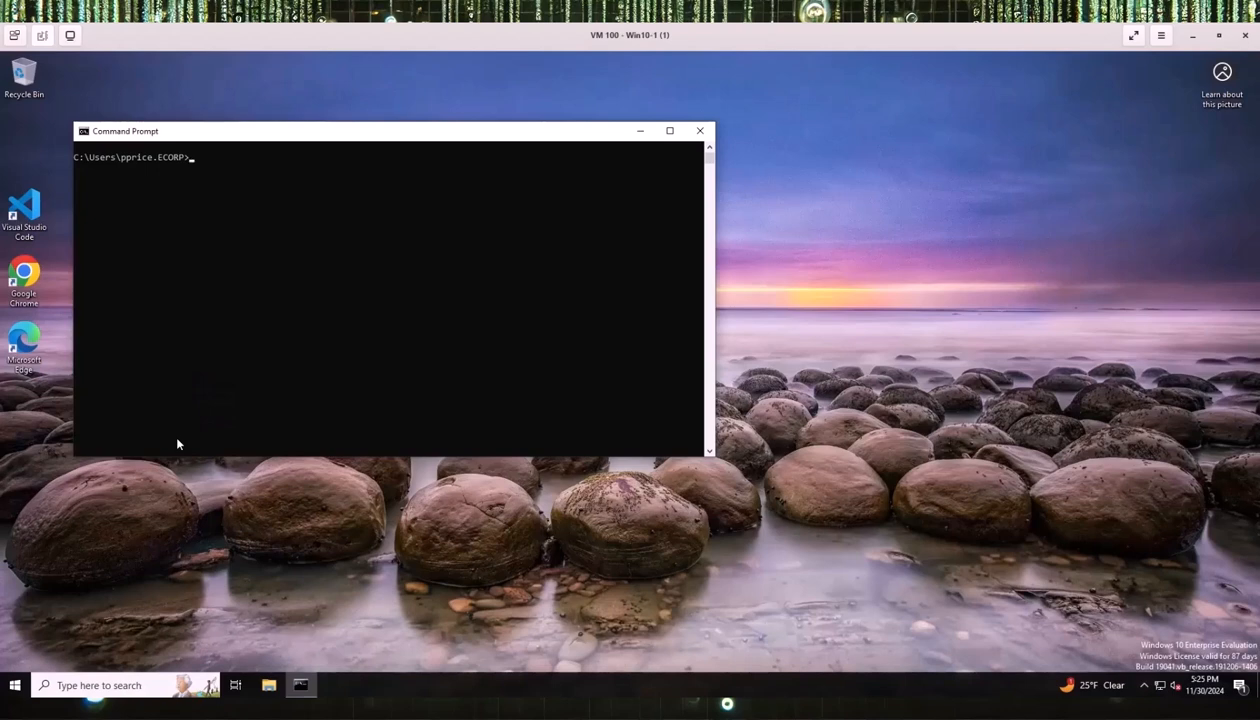
pyautogui.write('ping 10.0.2.4')
pyautogui.press('Return')
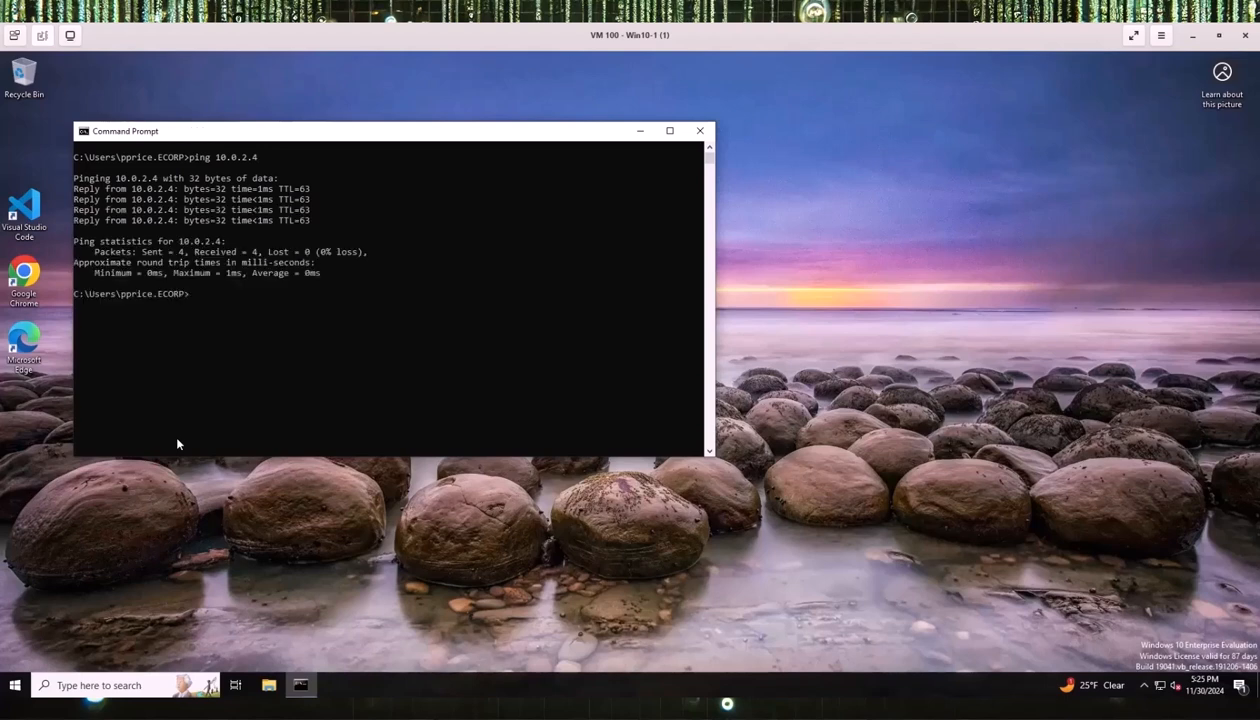
# Reuse the previous ping command to ping 10.0.3.6, which replies.
pyautogui.press('Up')
pyautogui.press('BackSpace')
pyautogui.press('BackSpace')
pyautogui.press('BackSpace')
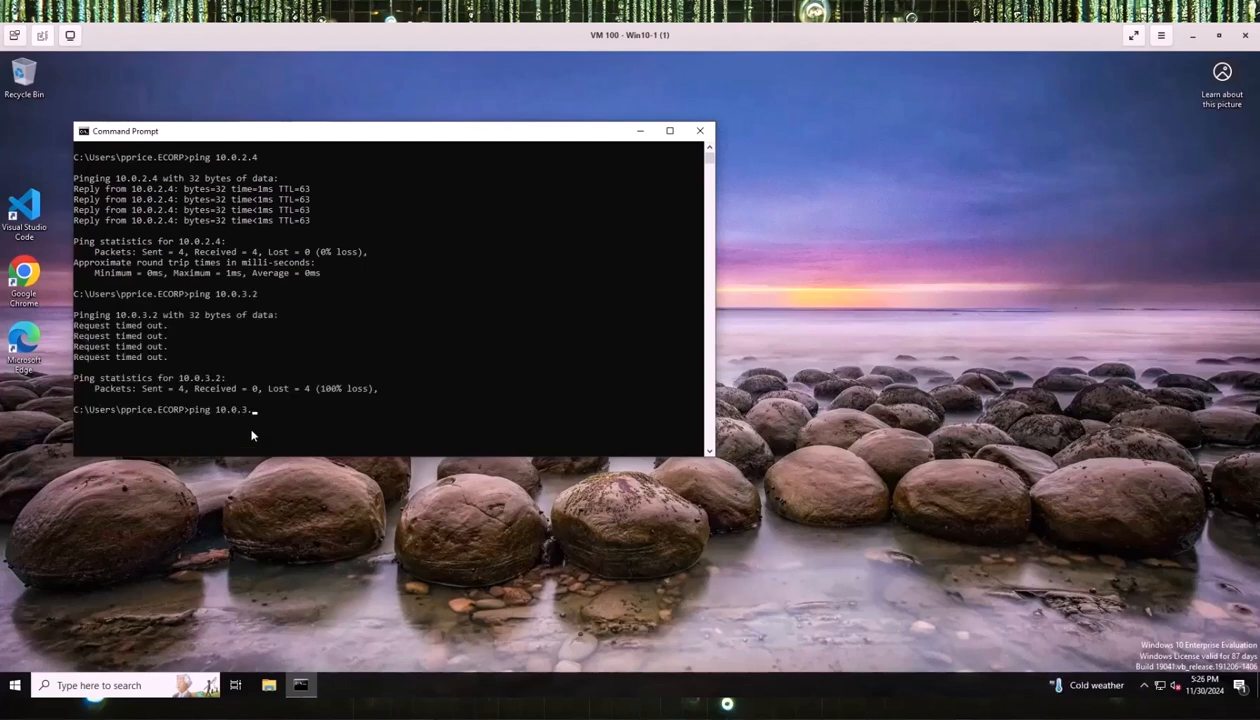
pyautogui.write('6')
pyautogui.press('Return')
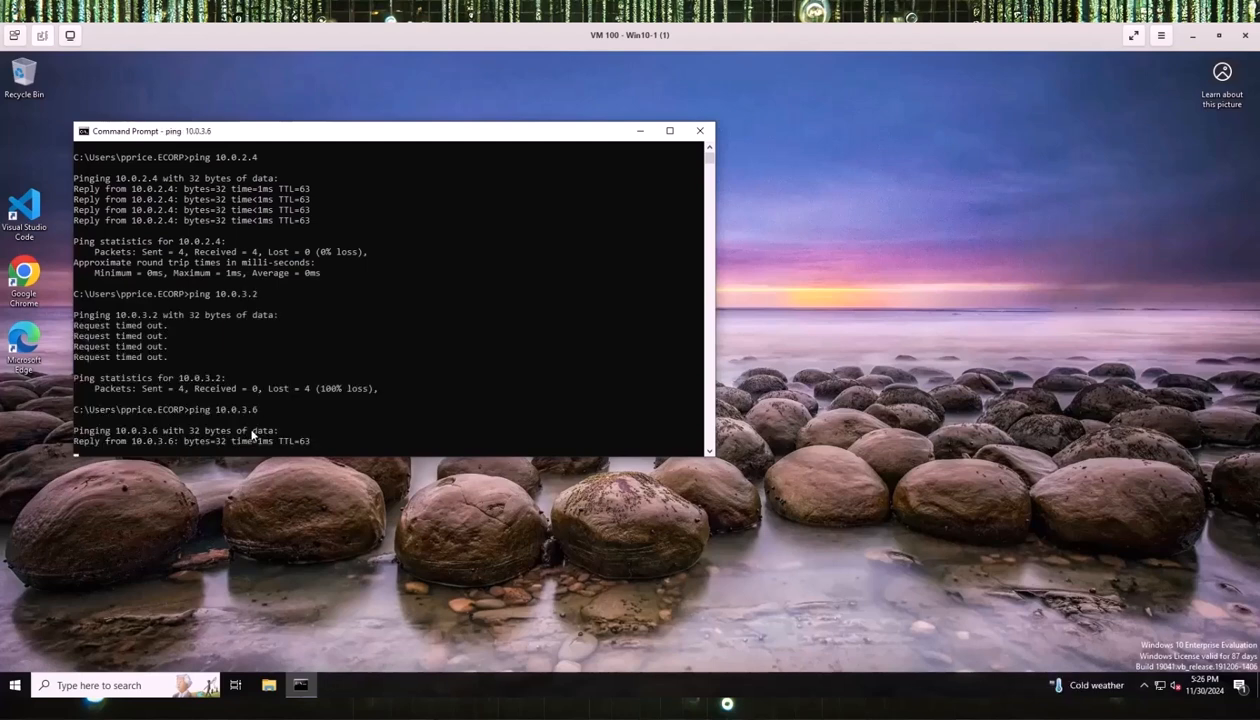